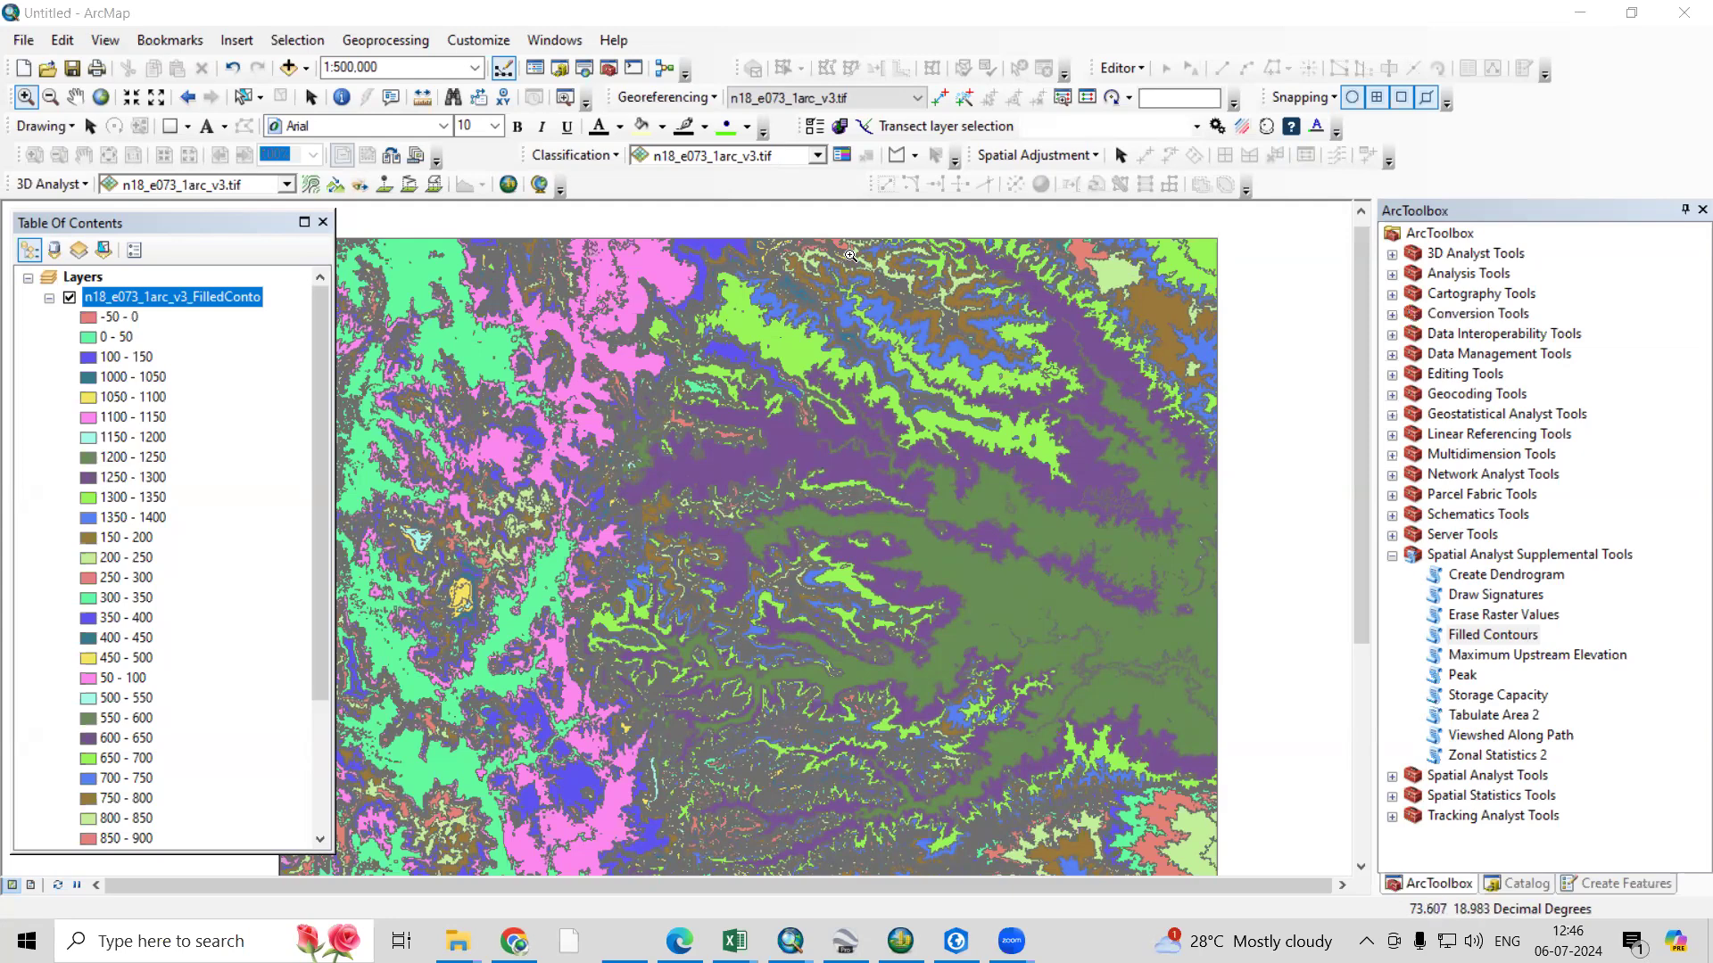
Zoom in on the filled contours and select the 100 - 150 elevation class in the legend
drag(946, 384, 1084, 464)
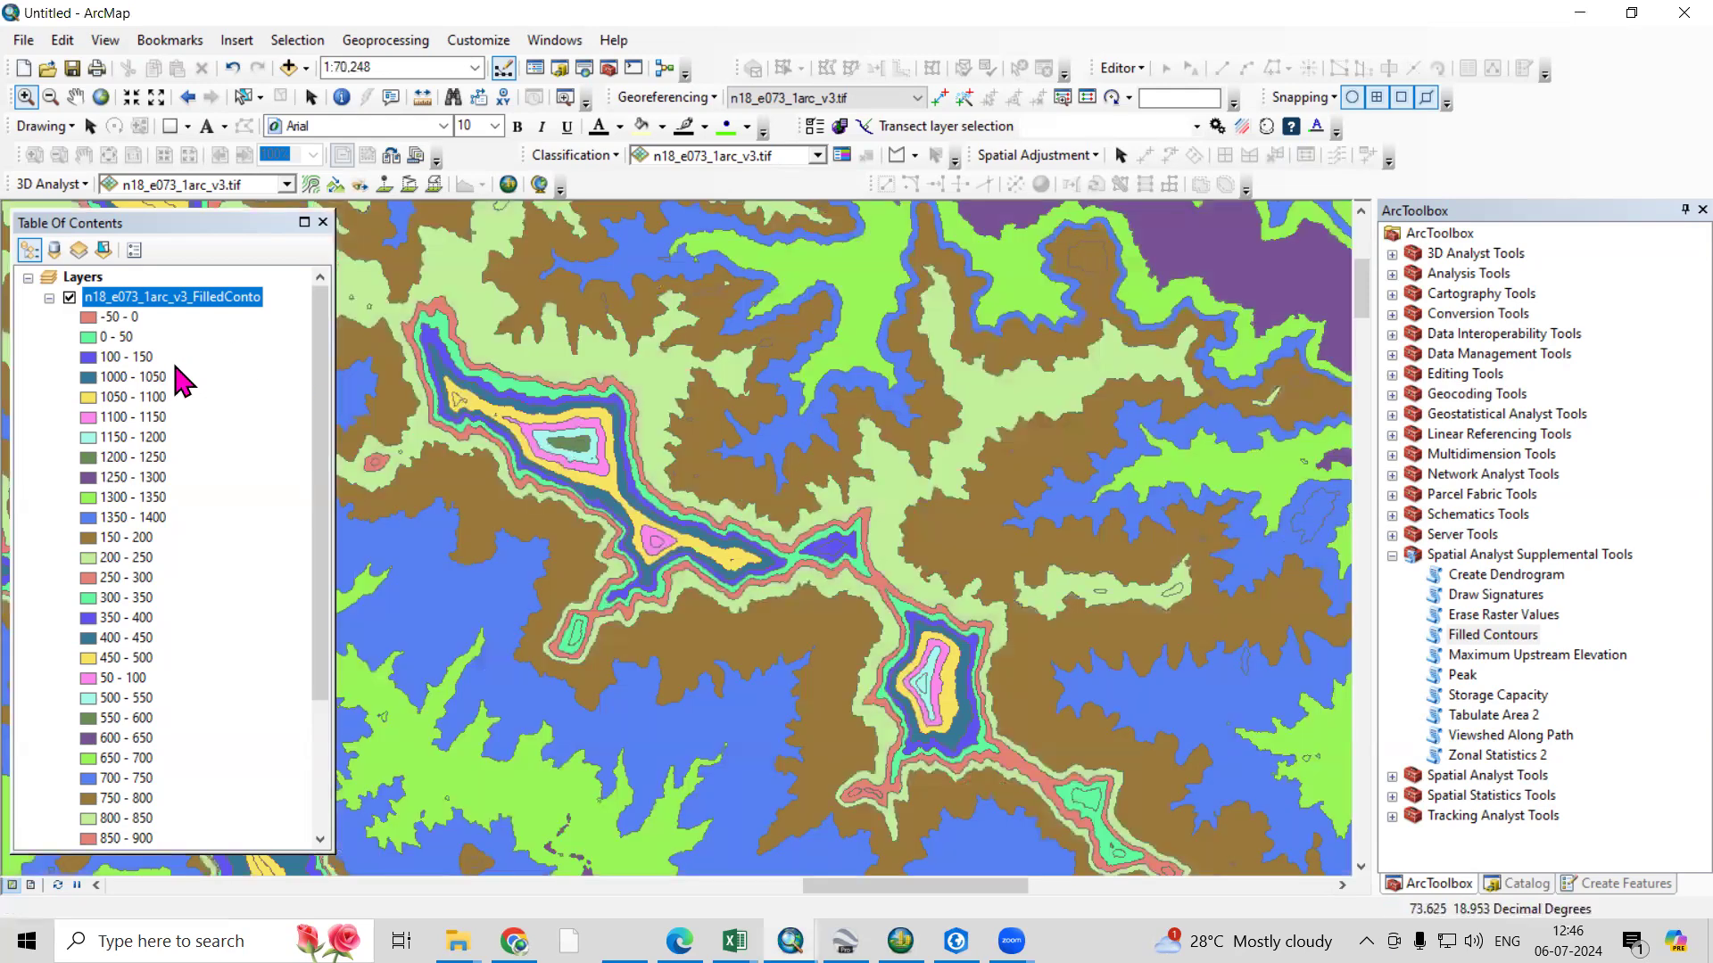
click(127, 357)
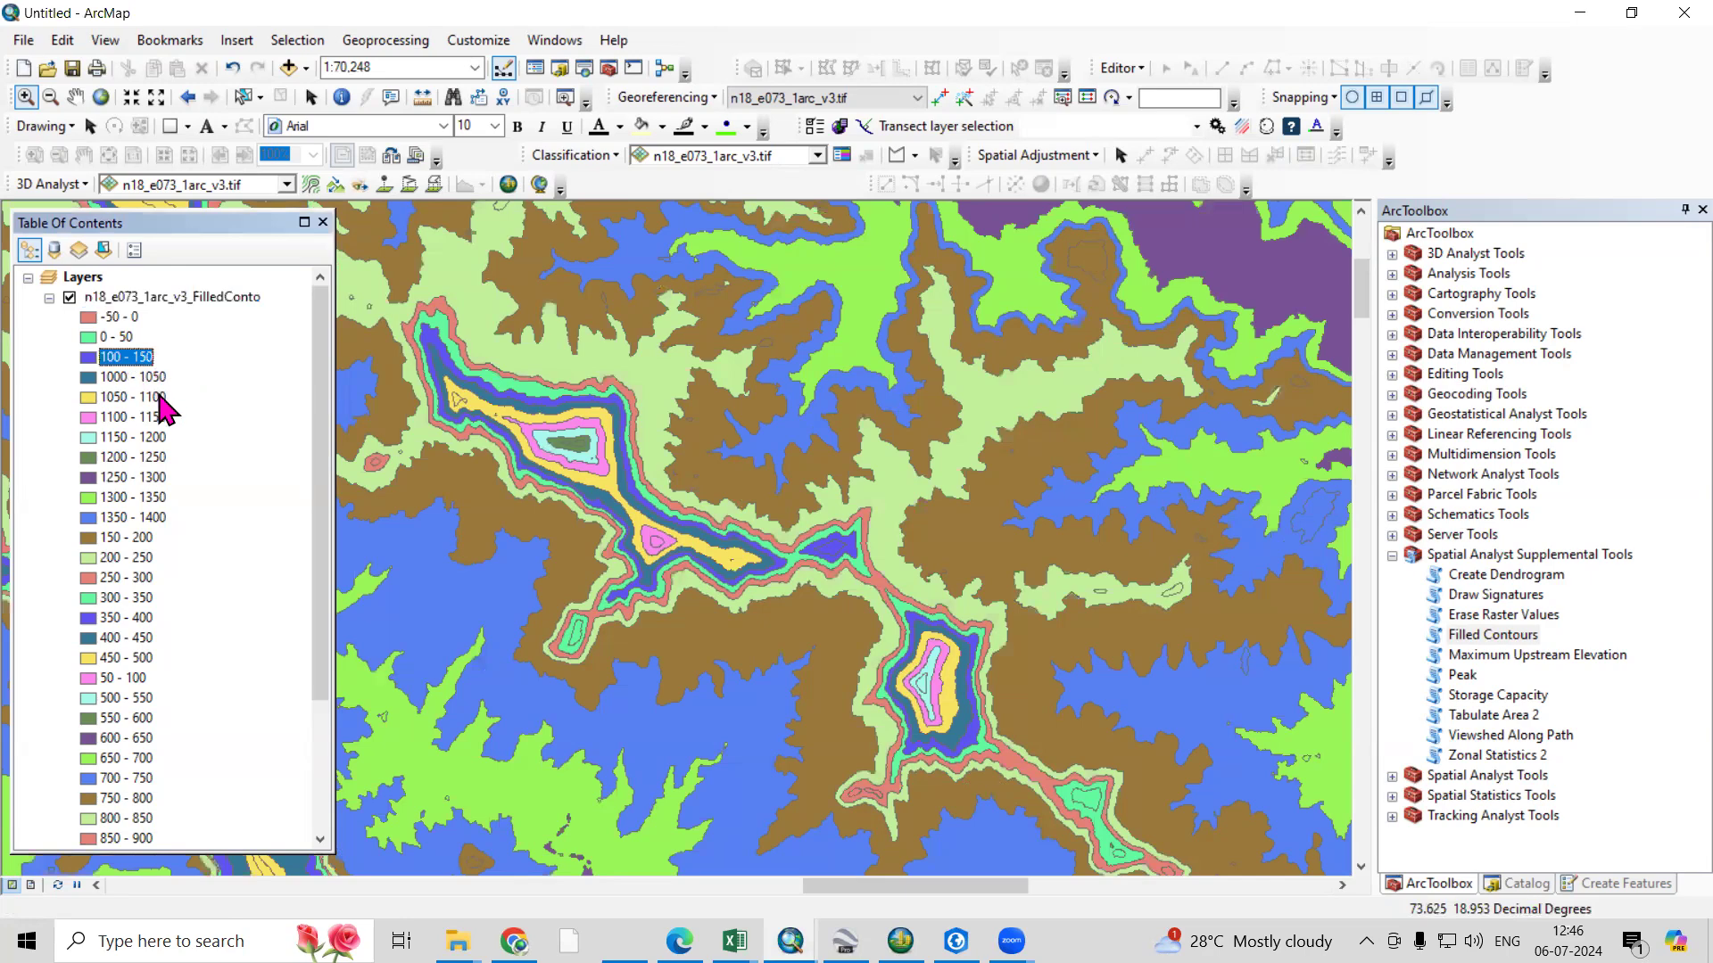
scroll(154, 433, down, 2)
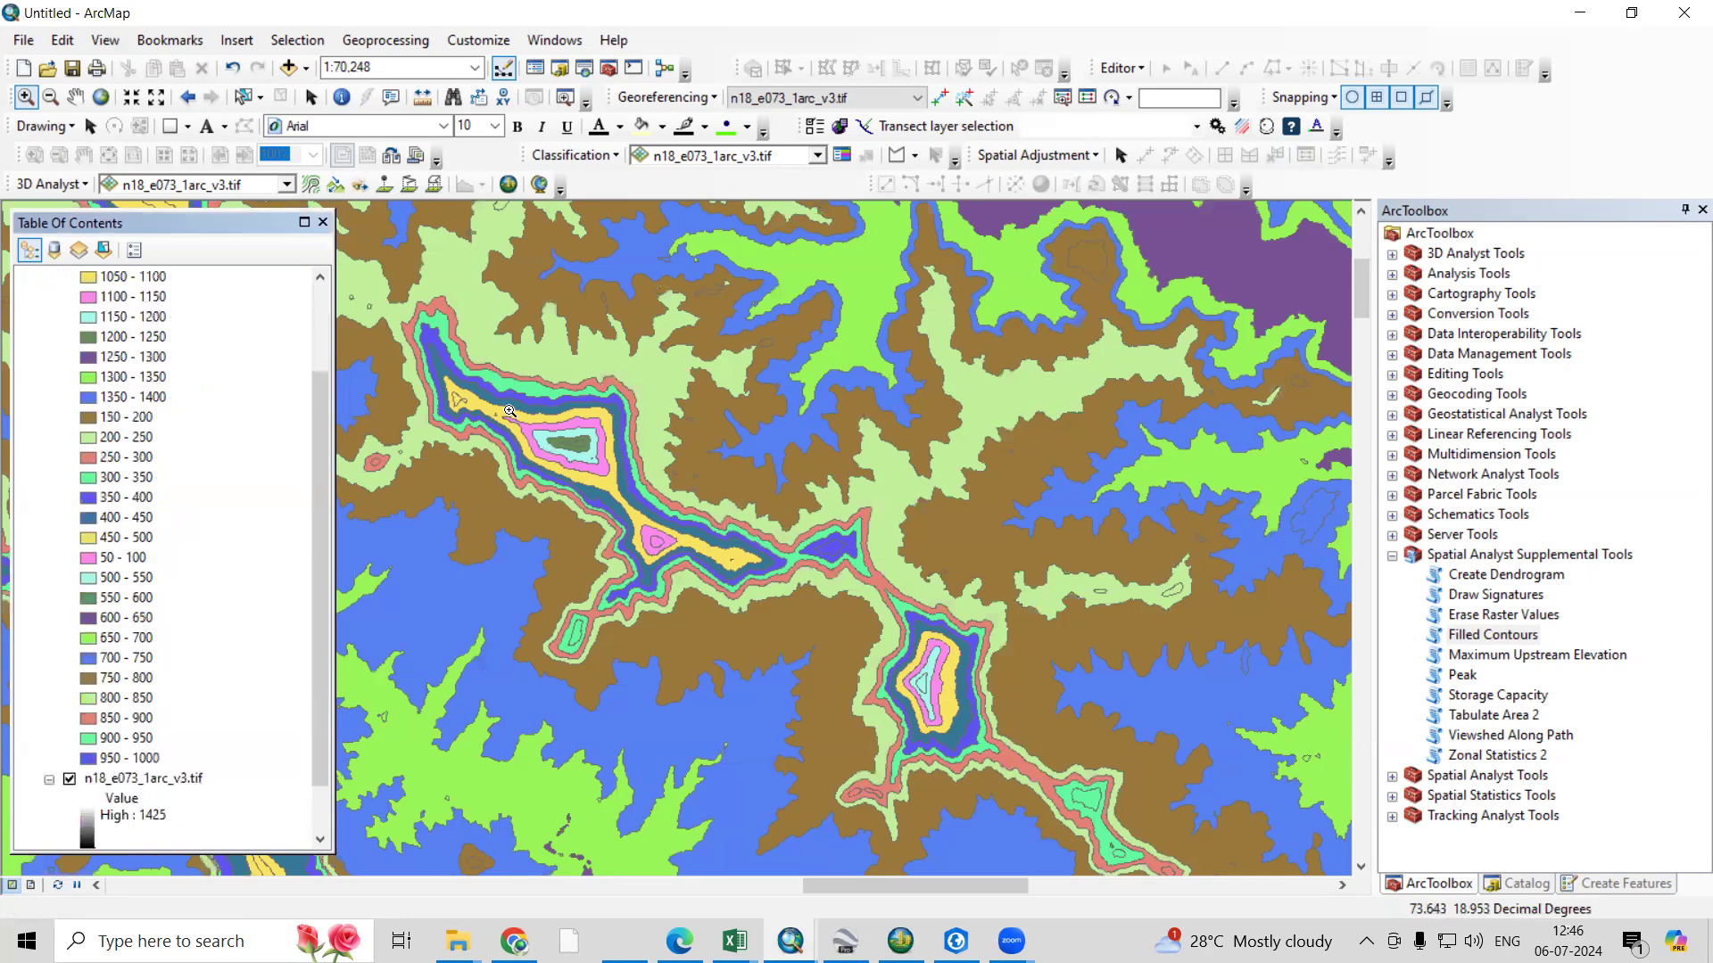
scroll(53, 321, up, 2)
Hide the FilledContours layer and select the Spatial Analyst Supplemental Tools toolbox
click(78, 300)
click(68, 298)
scroll(879, 600, down, 5)
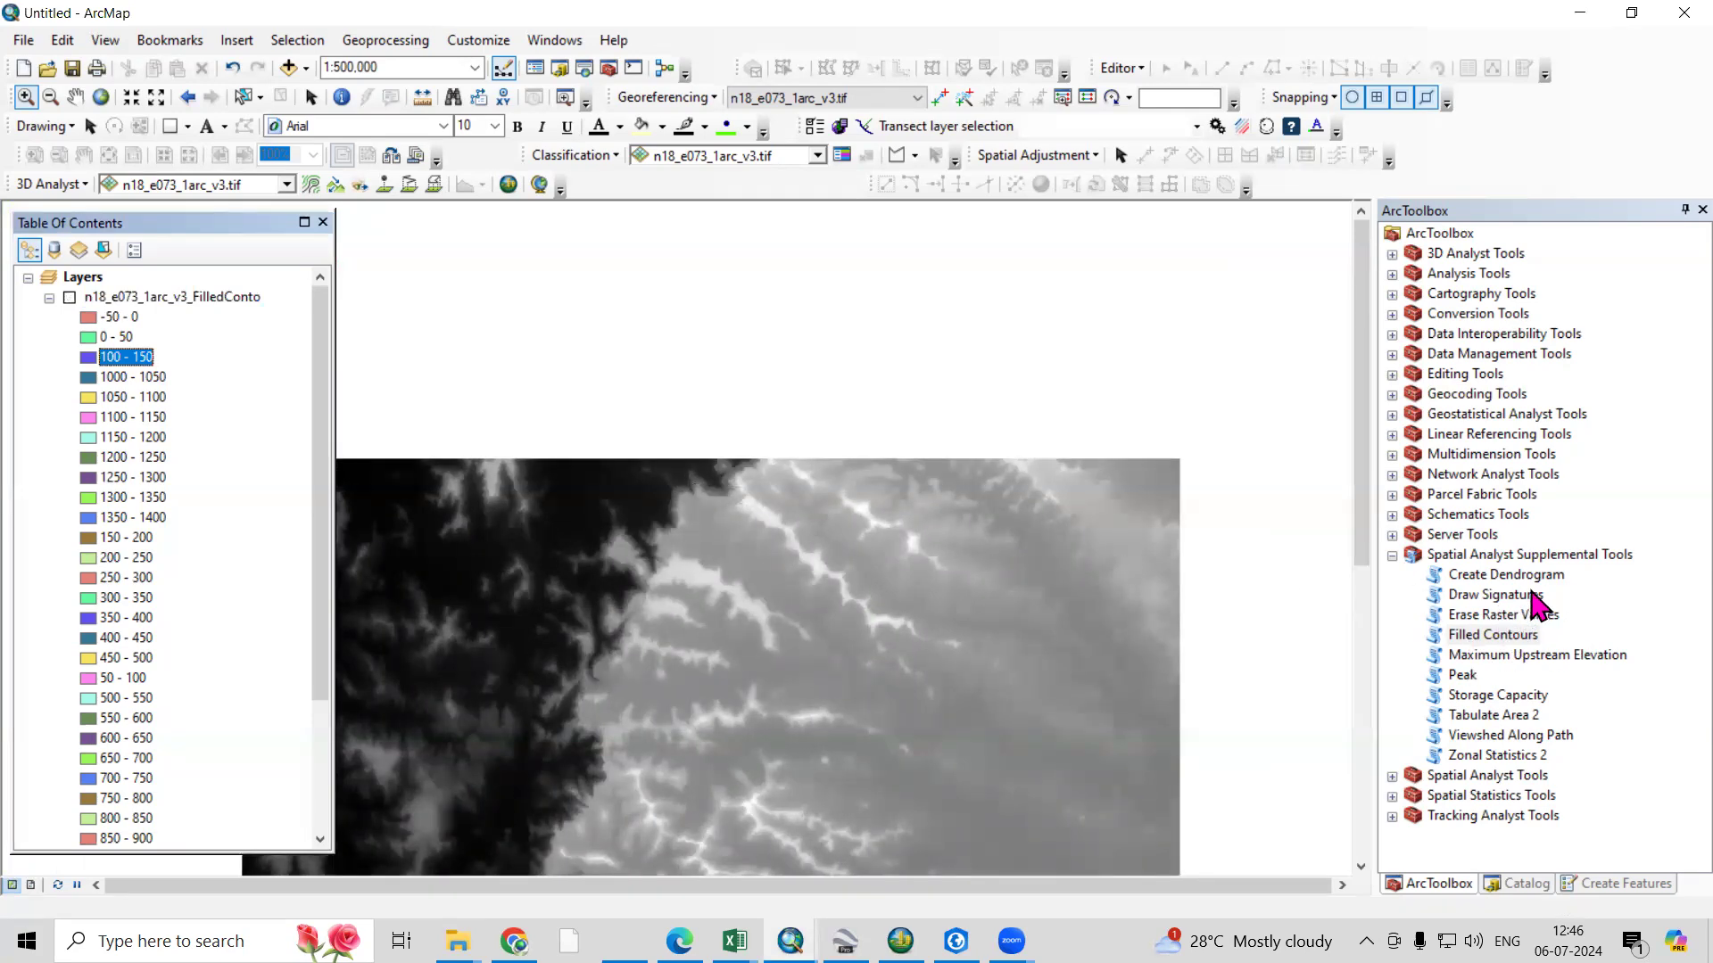
click(1488, 560)
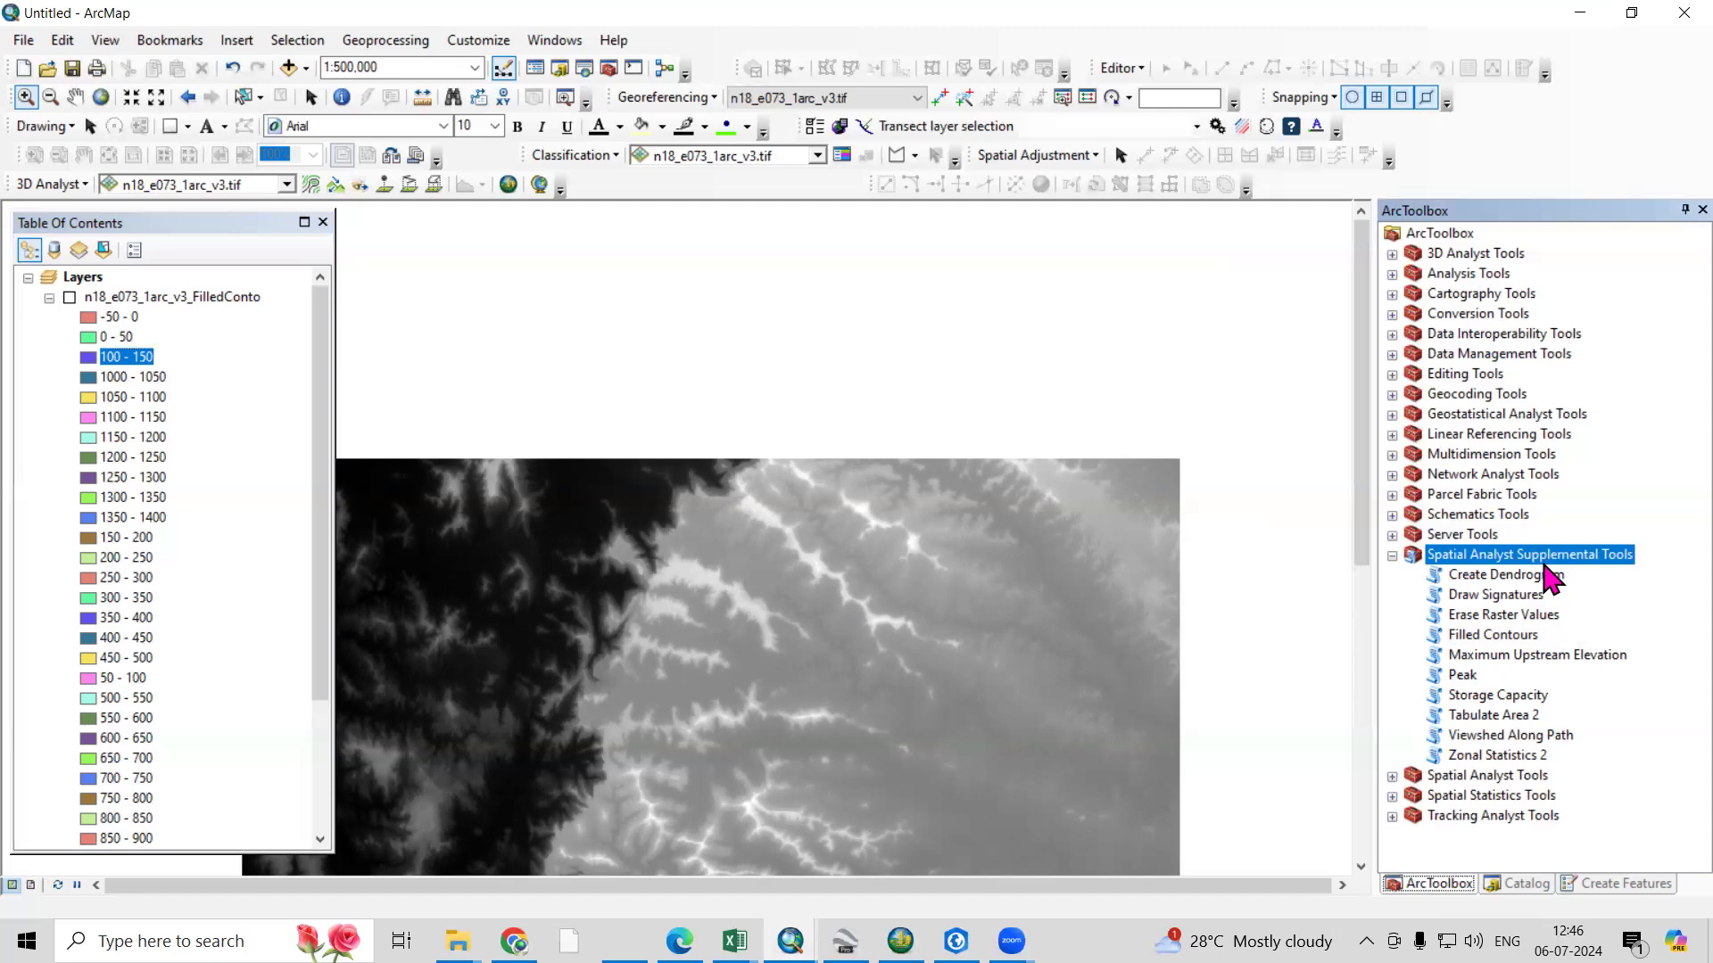
click(514, 941)
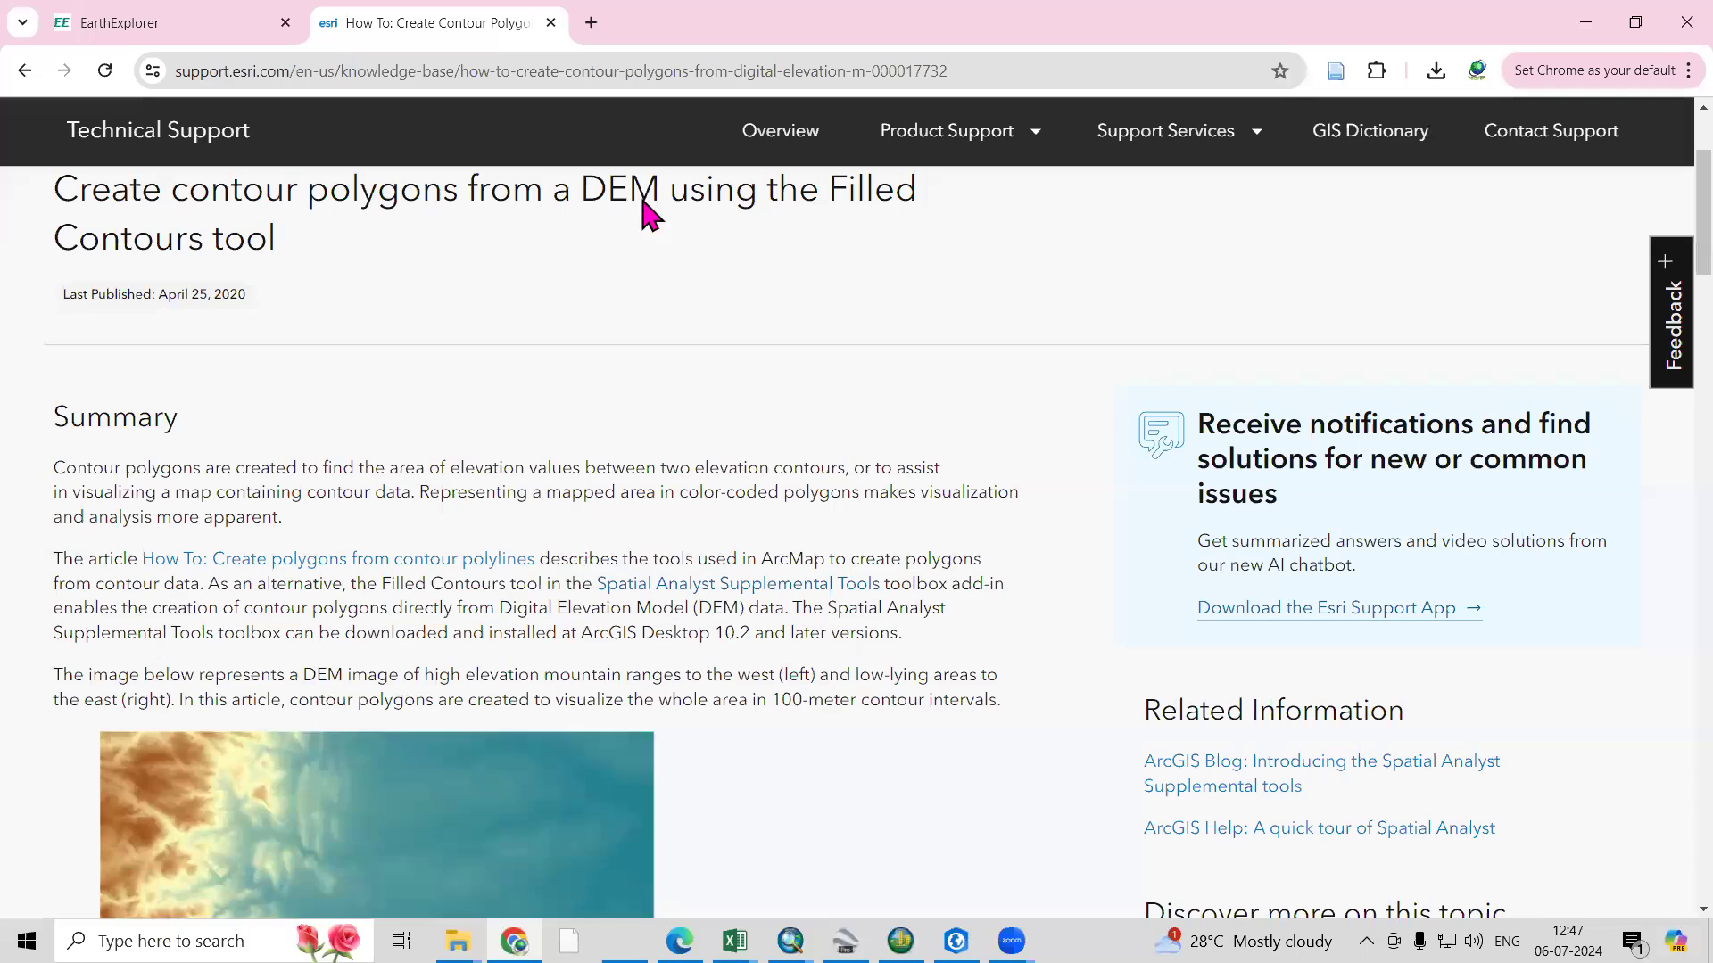
Copy the article title and search for it in a new Chrome tab
scroll(713, 160, up, 3)
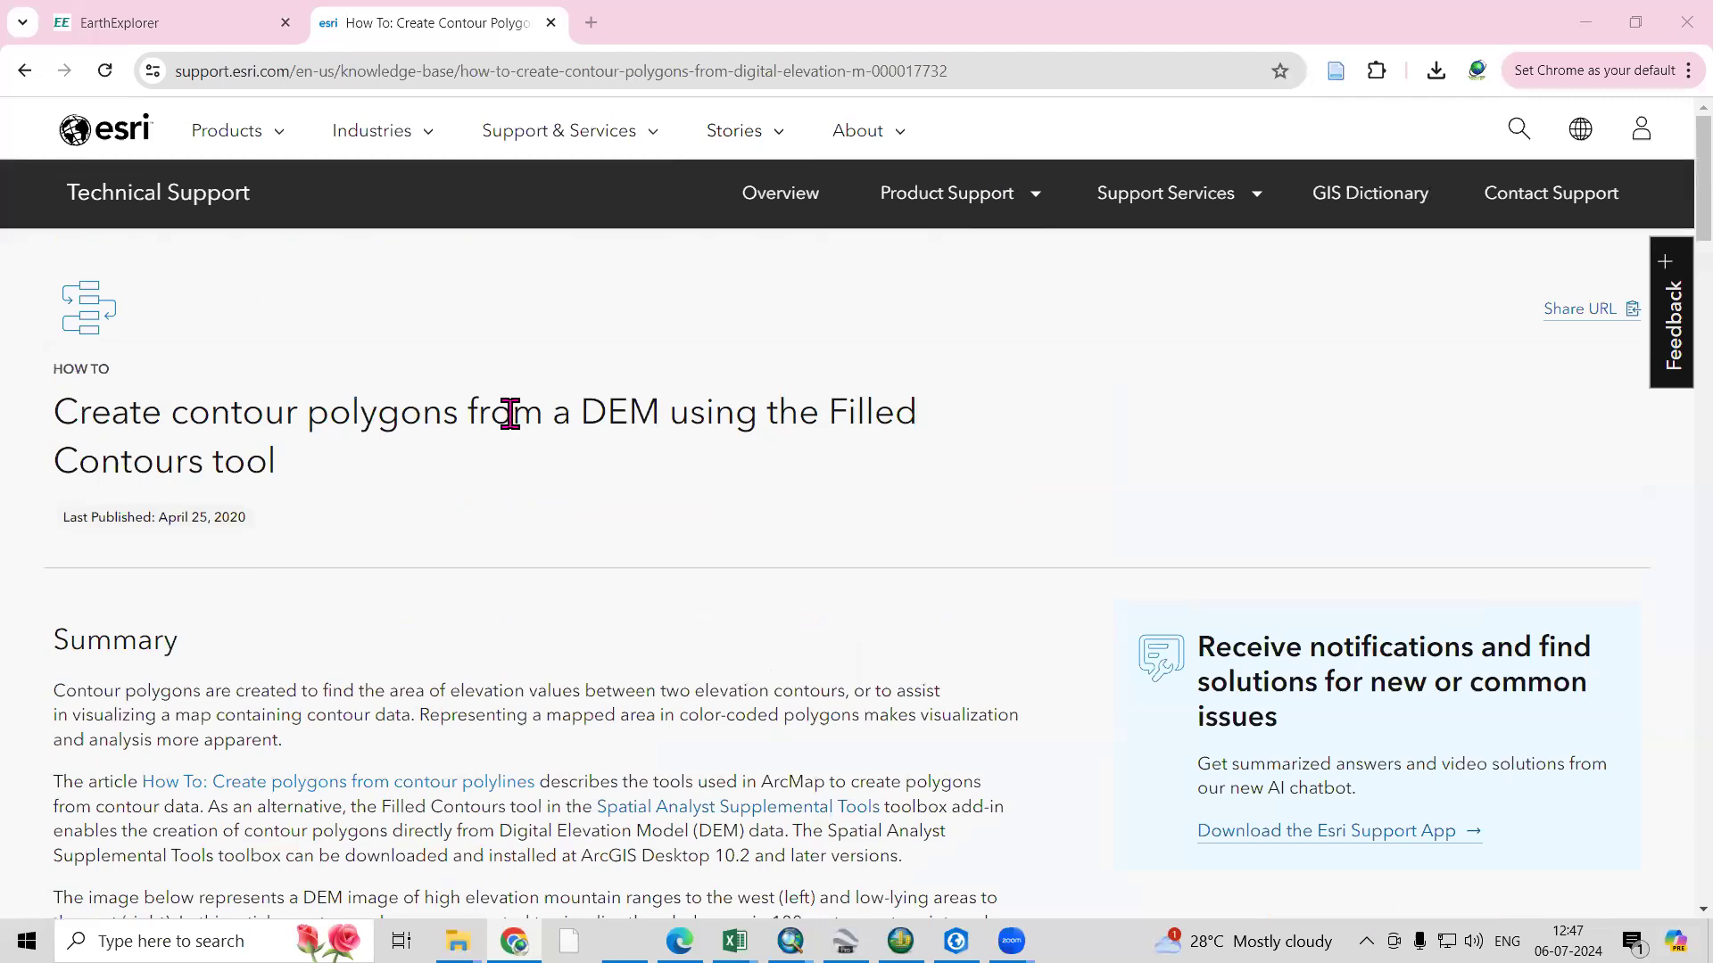
drag(52, 410, 347, 481)
key(ctrl+c)
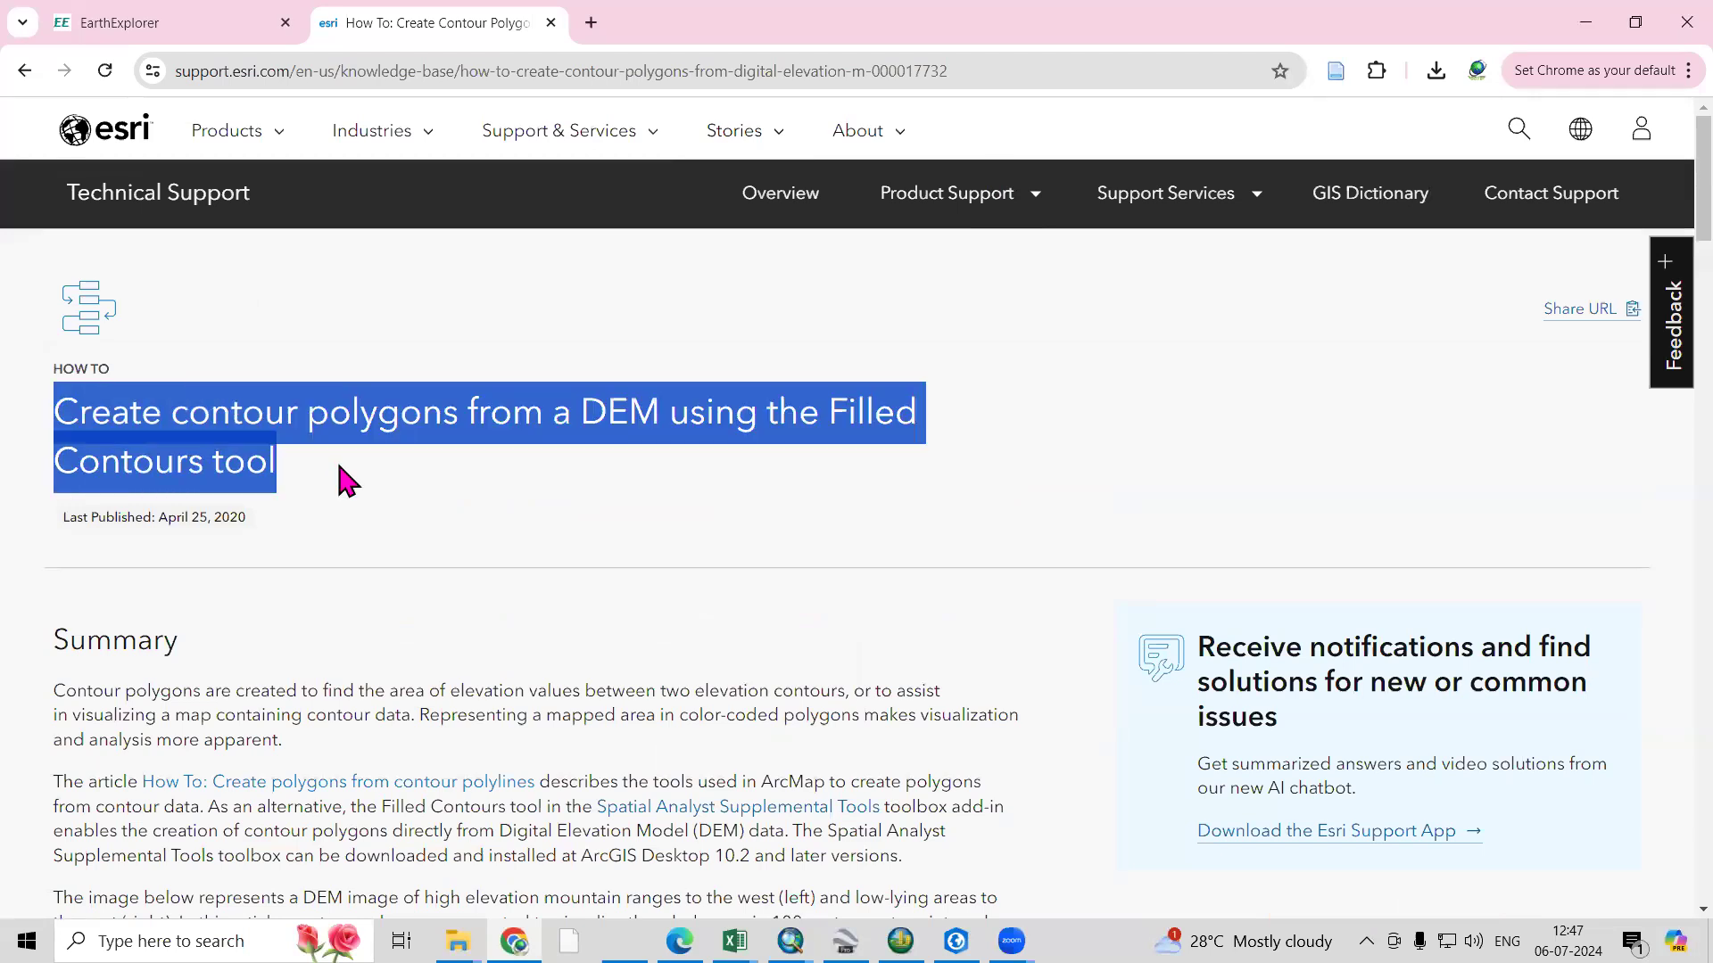
click(590, 23)
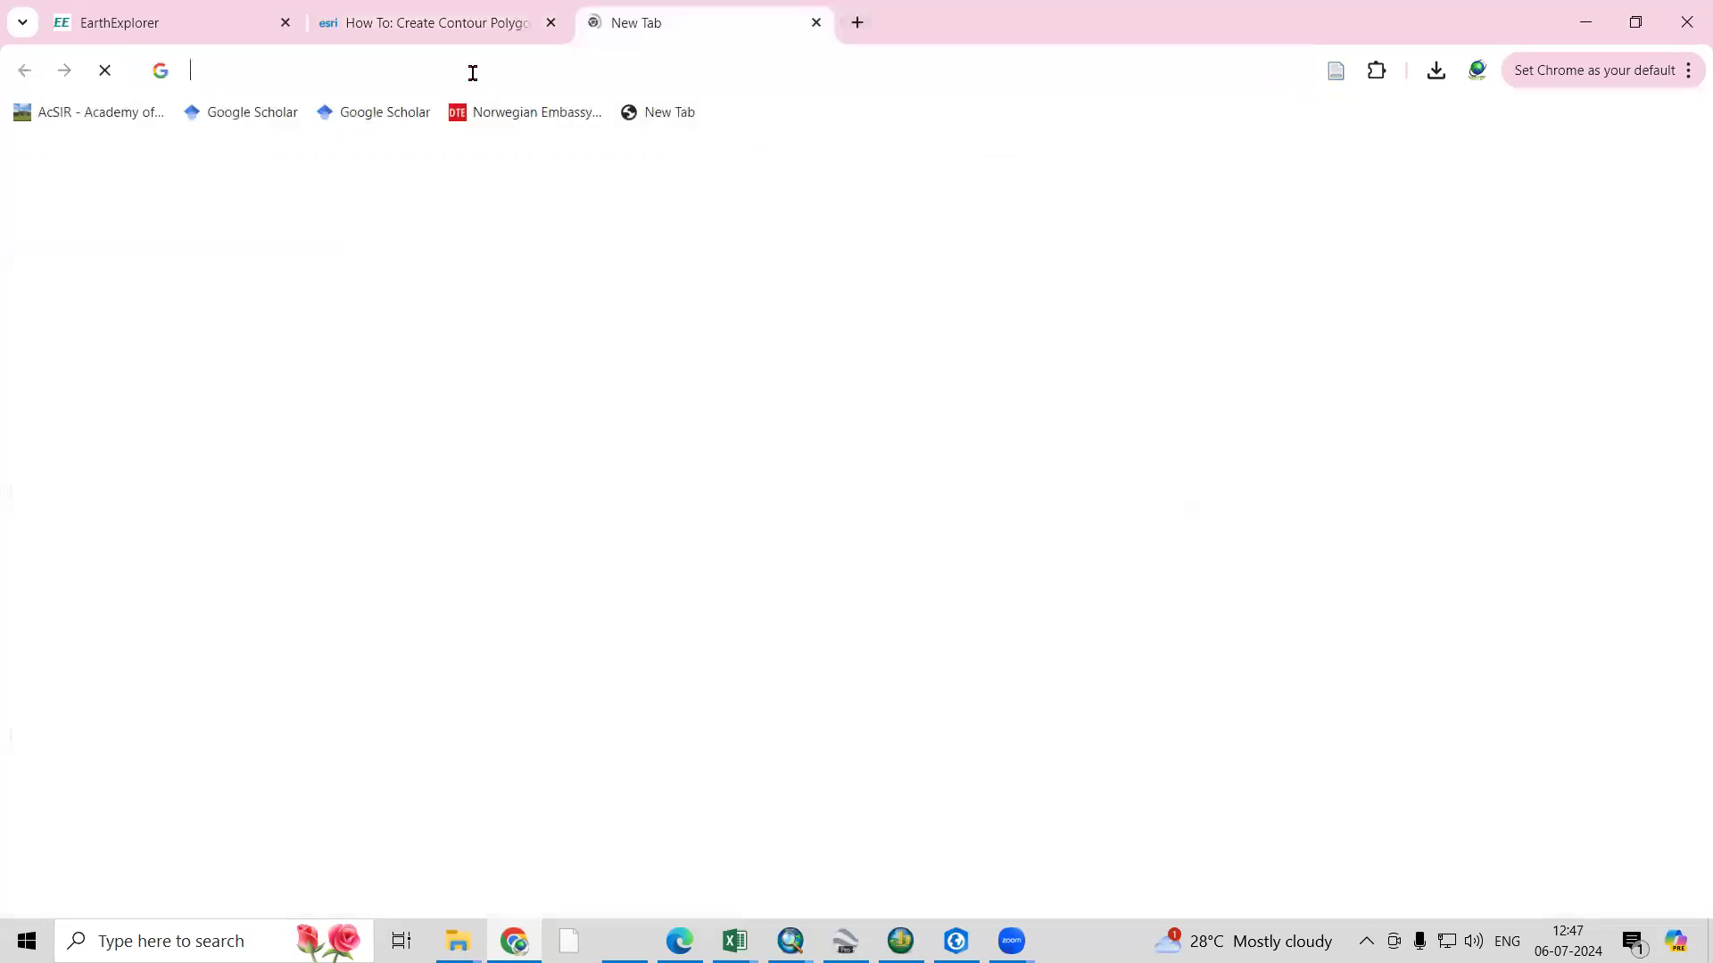
click(473, 73)
text(v)
key(BackSpace)
key(BackSpace)
key(ctrl+v)
key(Return)
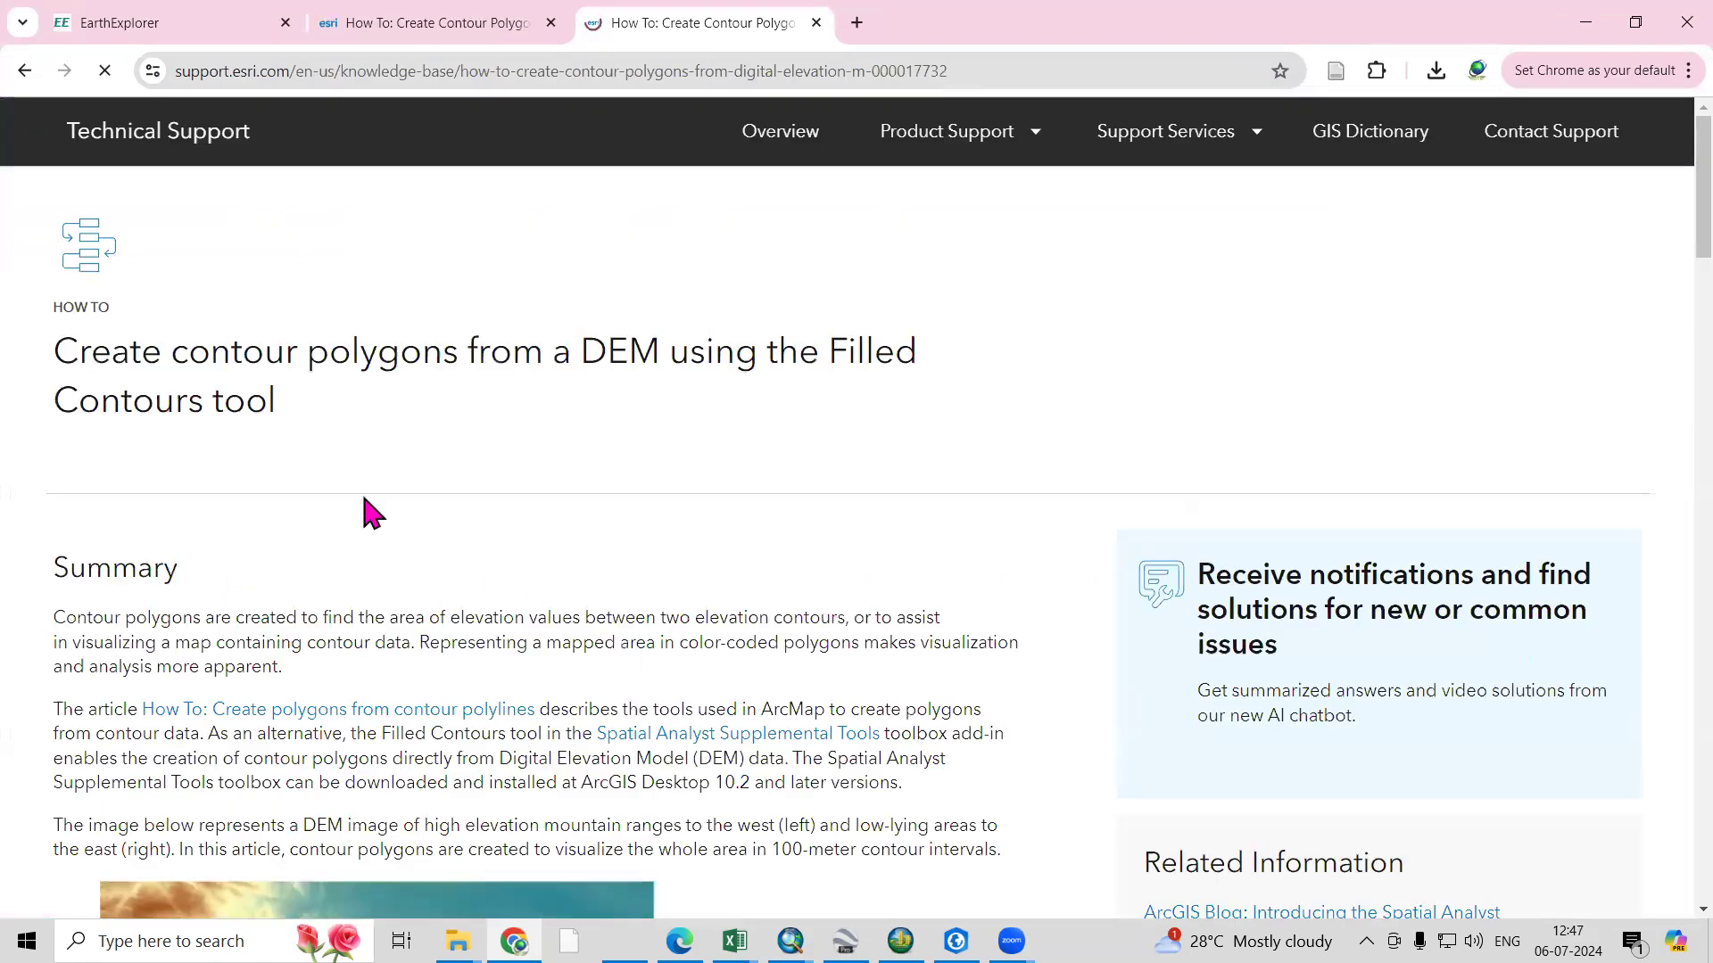
Read through the Procedure steps, highlighting the step 2 text and the step 3 toolbox file name
scroll(221, 473, down, 6)
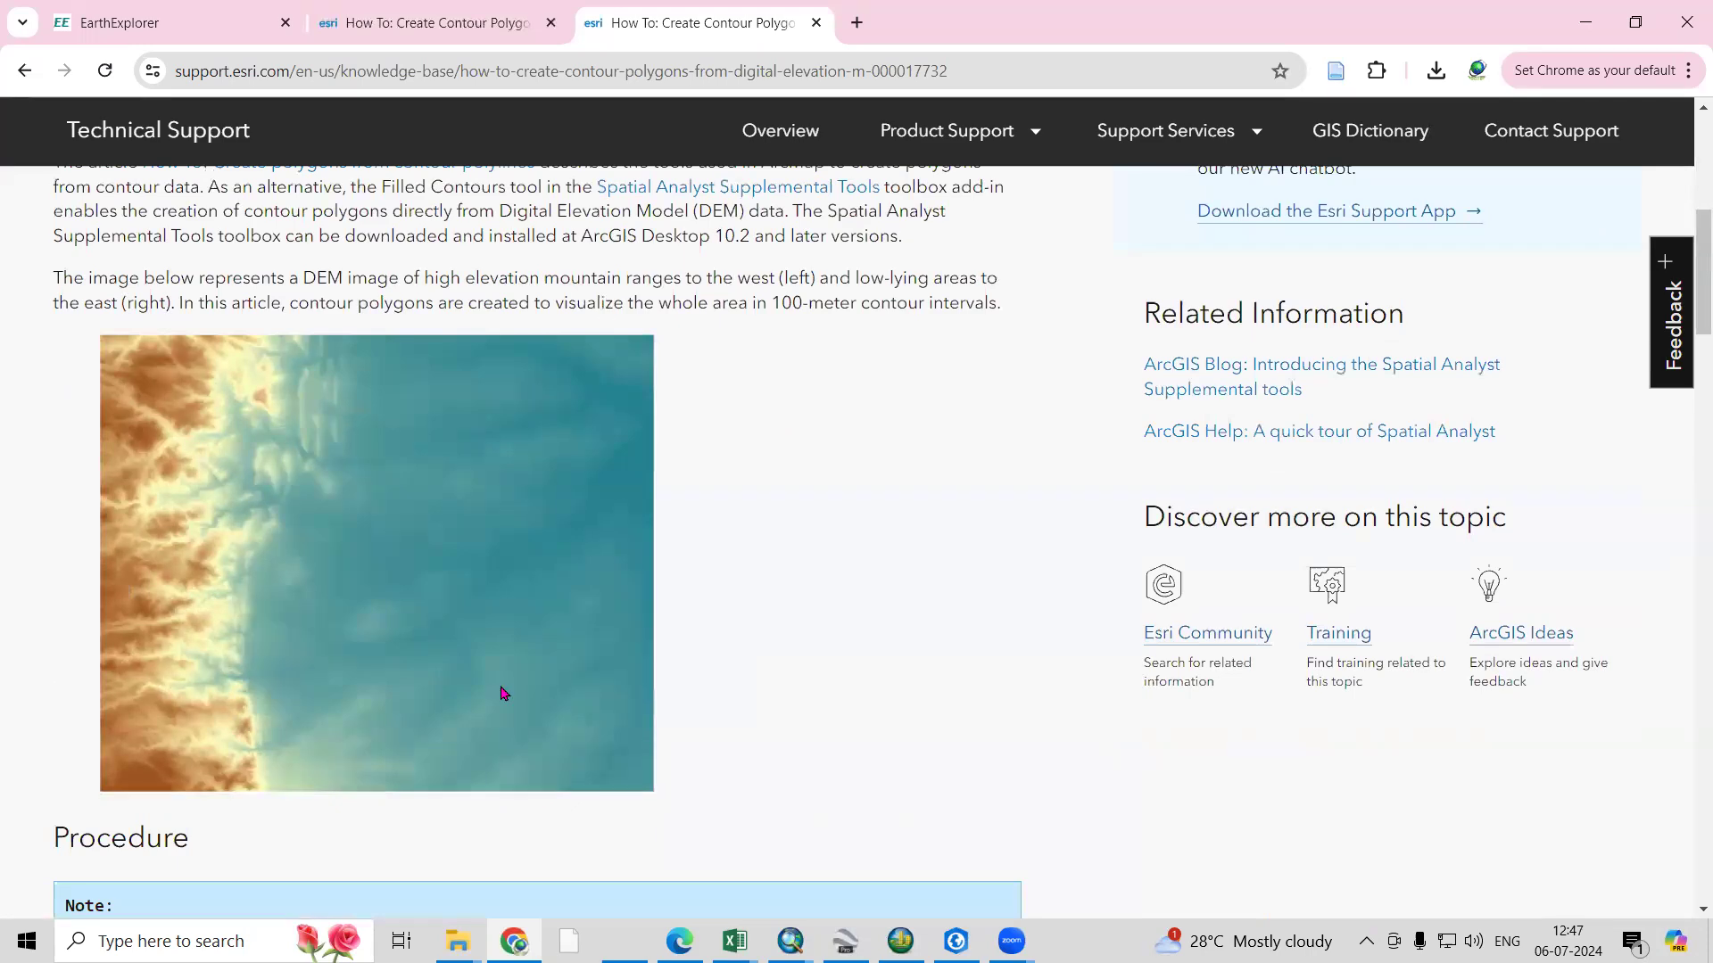
scroll(502, 692, down, 6)
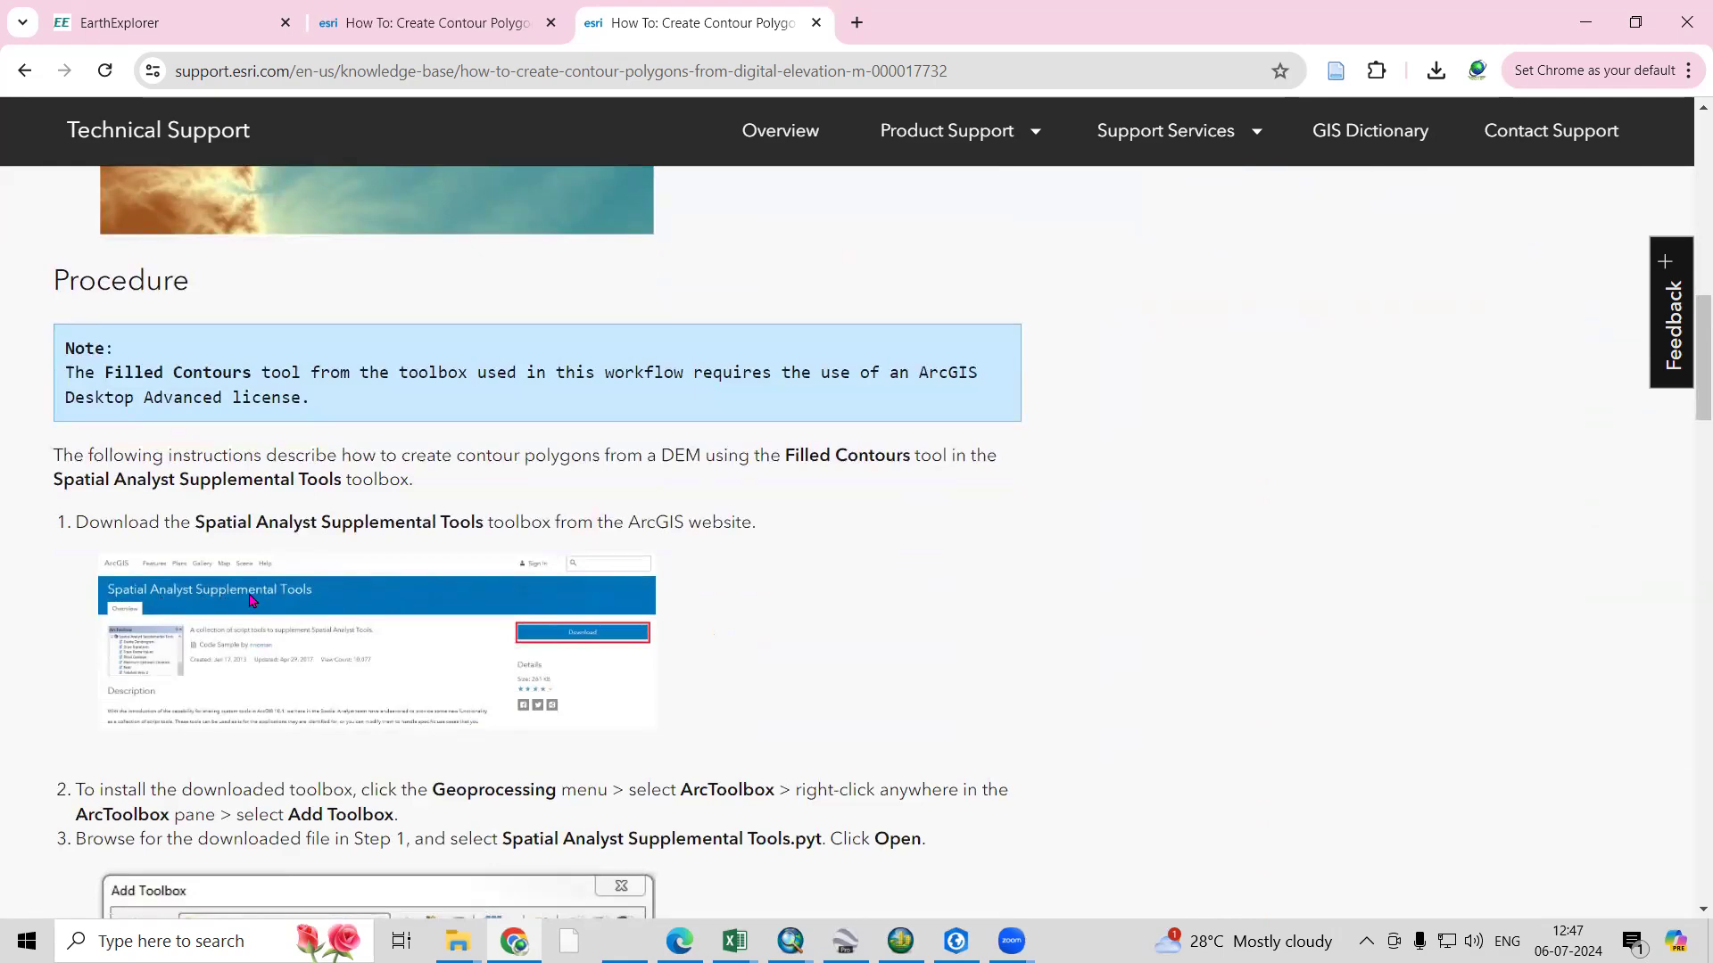
scroll(249, 601, down, 5)
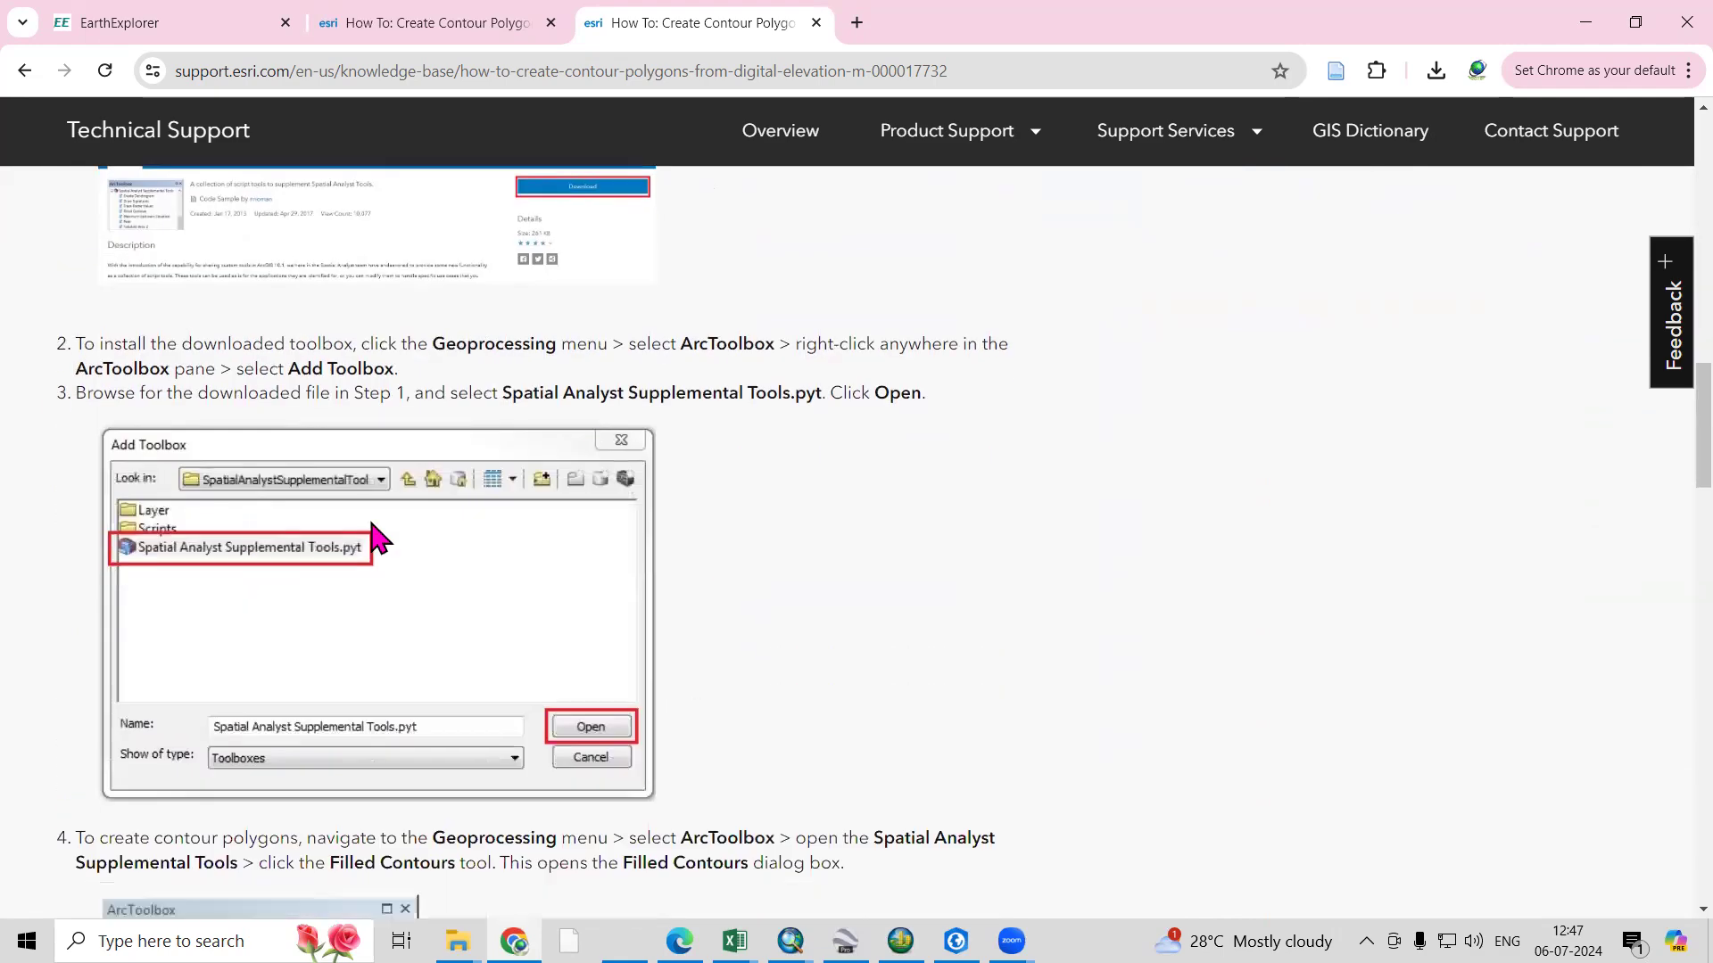
drag(399, 339, 996, 332)
click(411, 379)
drag(146, 374, 842, 397)
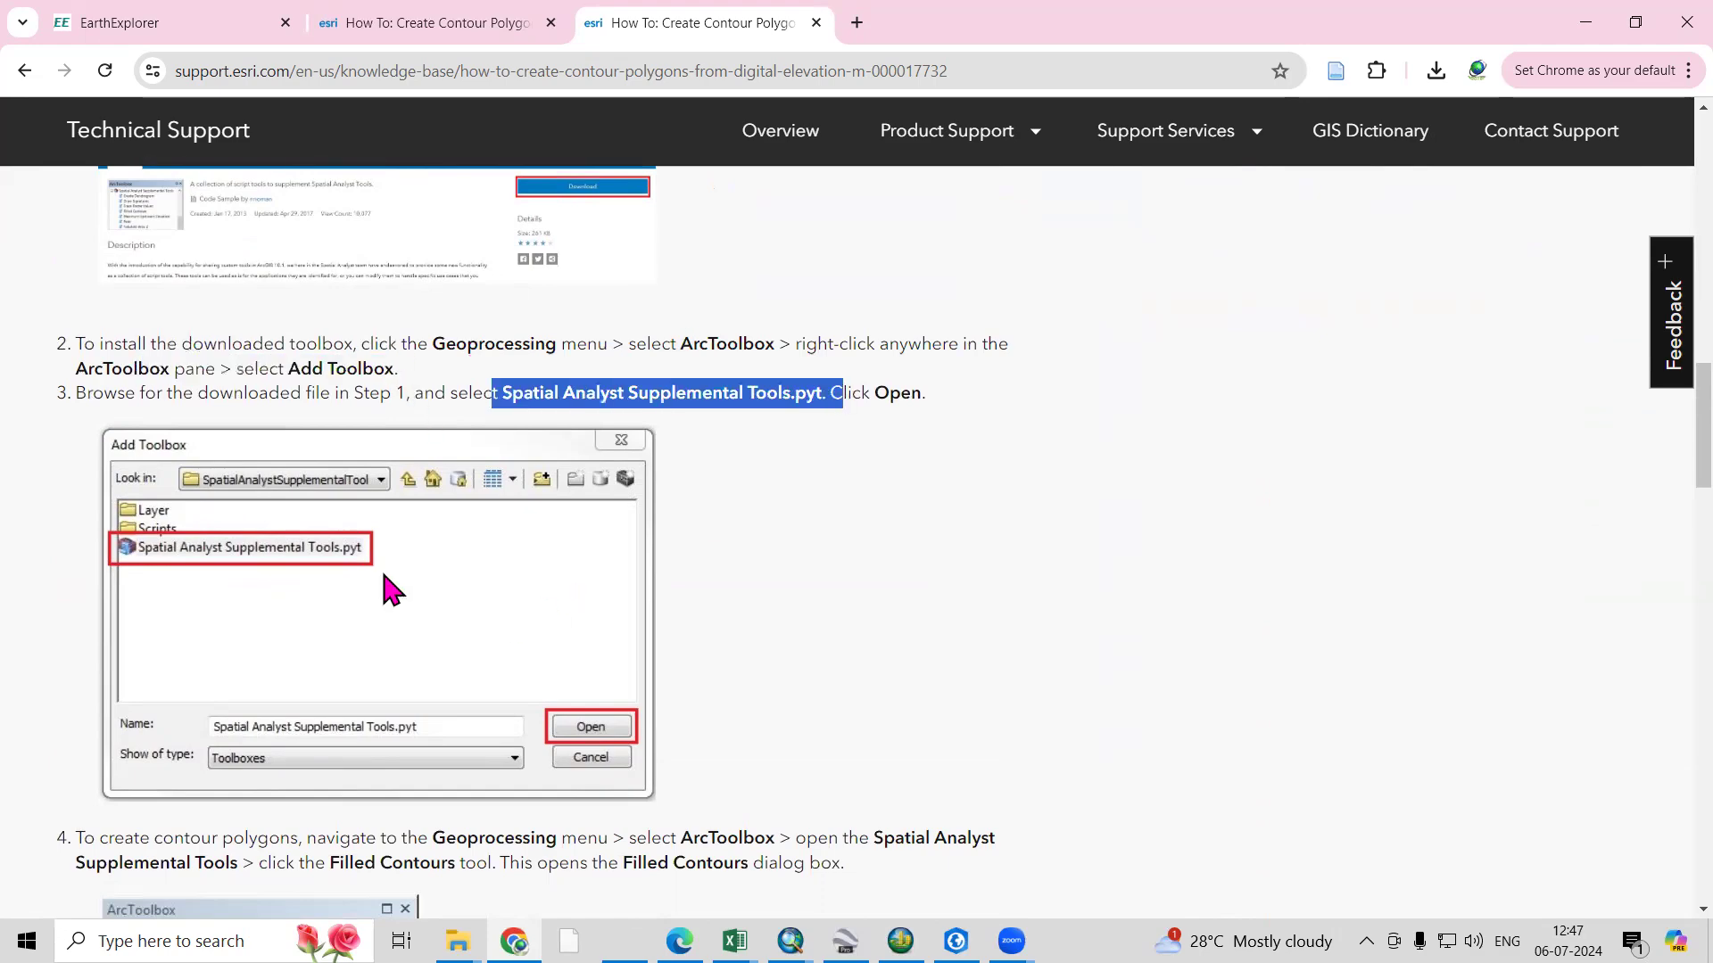
scroll(542, 611, down, 7)
scroll(542, 611, up, 9)
scroll(549, 620, up, 10)
scroll(651, 428, up, 2)
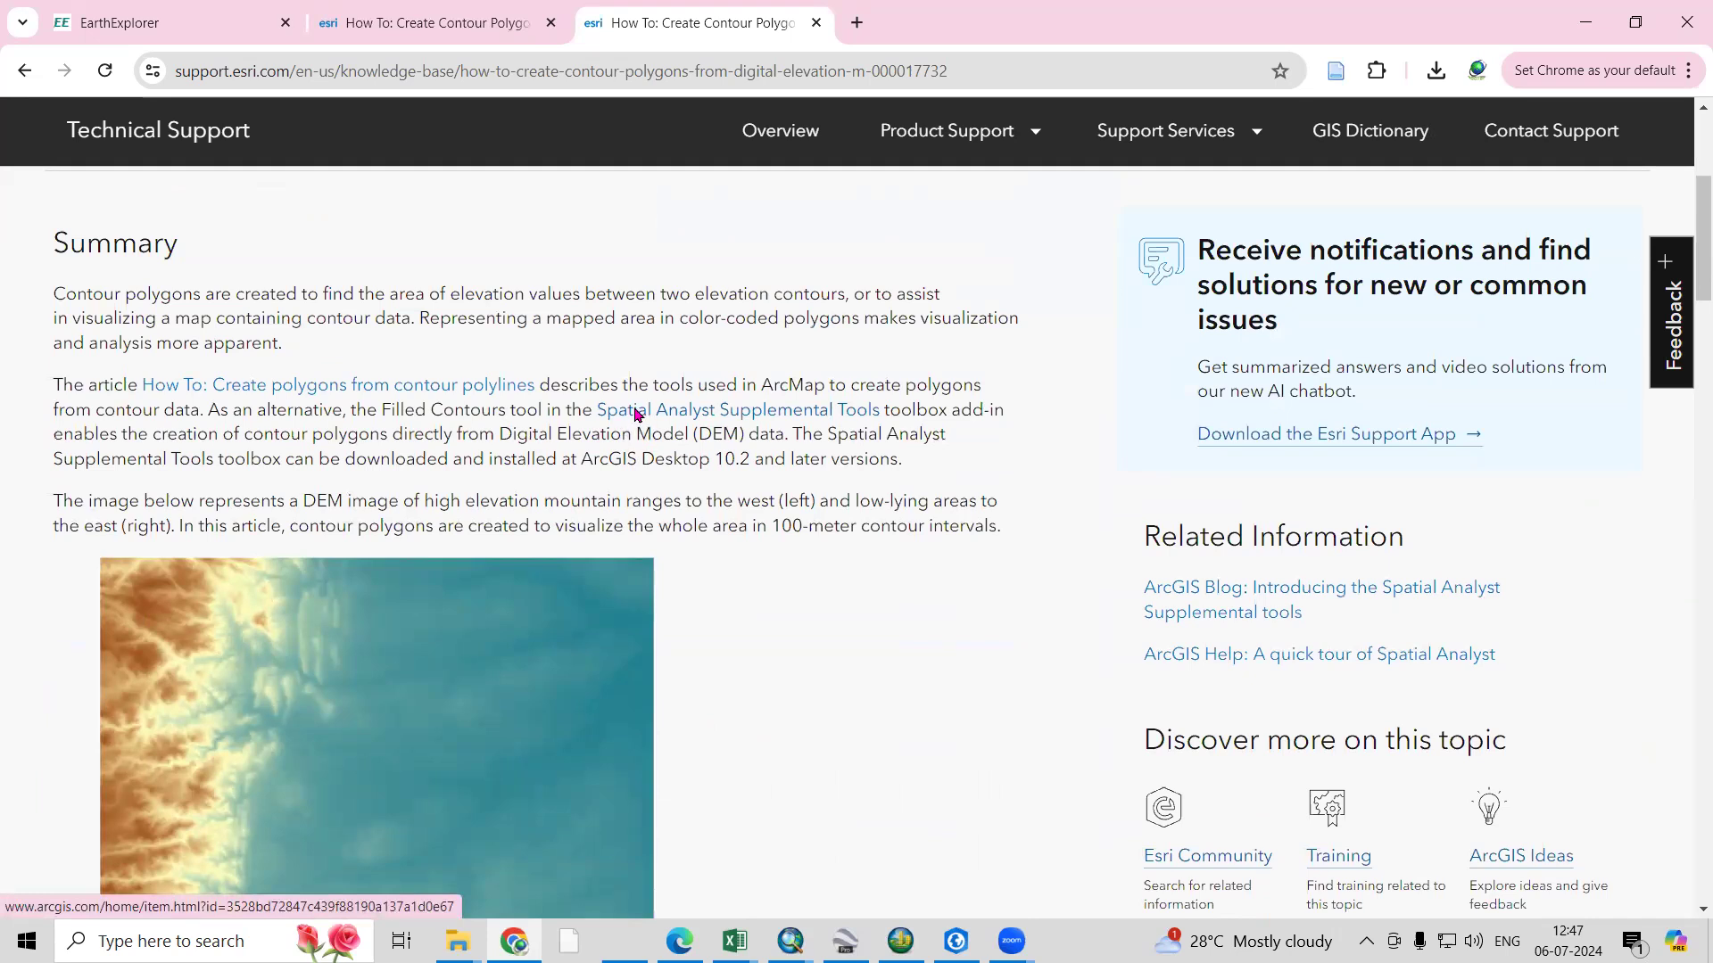
Review the Spatial Analyst Supplemental Tools item page's tool list, then bring up the Contour folder with the ZIP
click(634, 414)
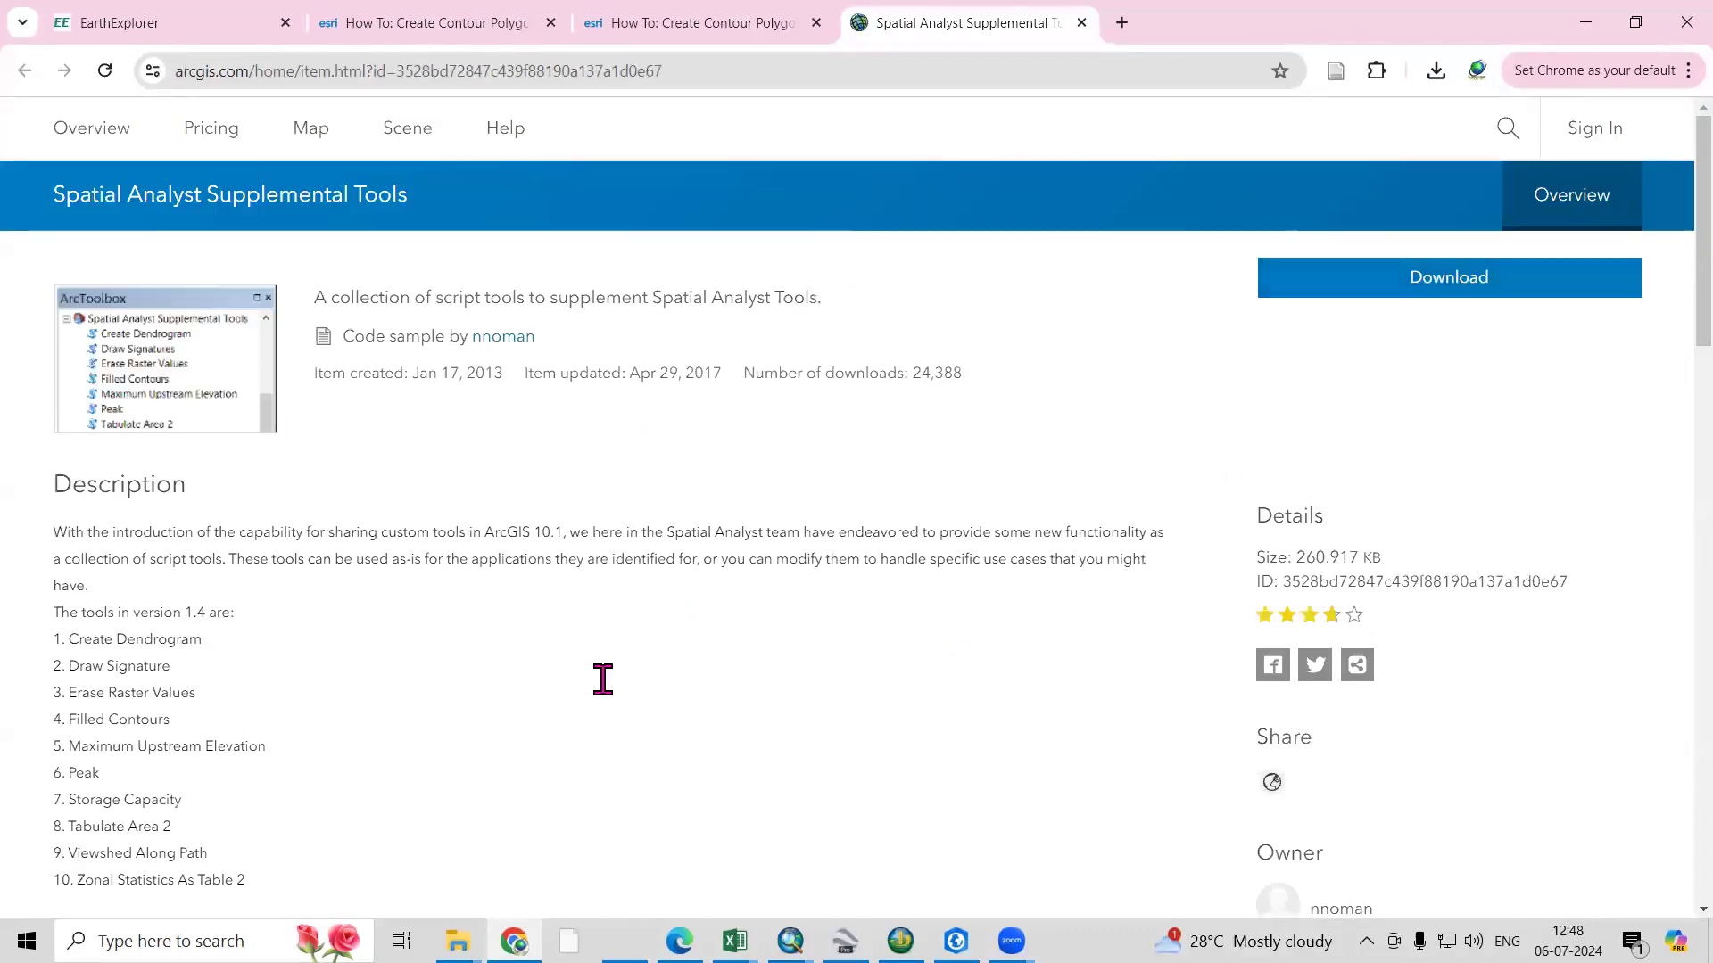
scroll(482, 646, down, 3)
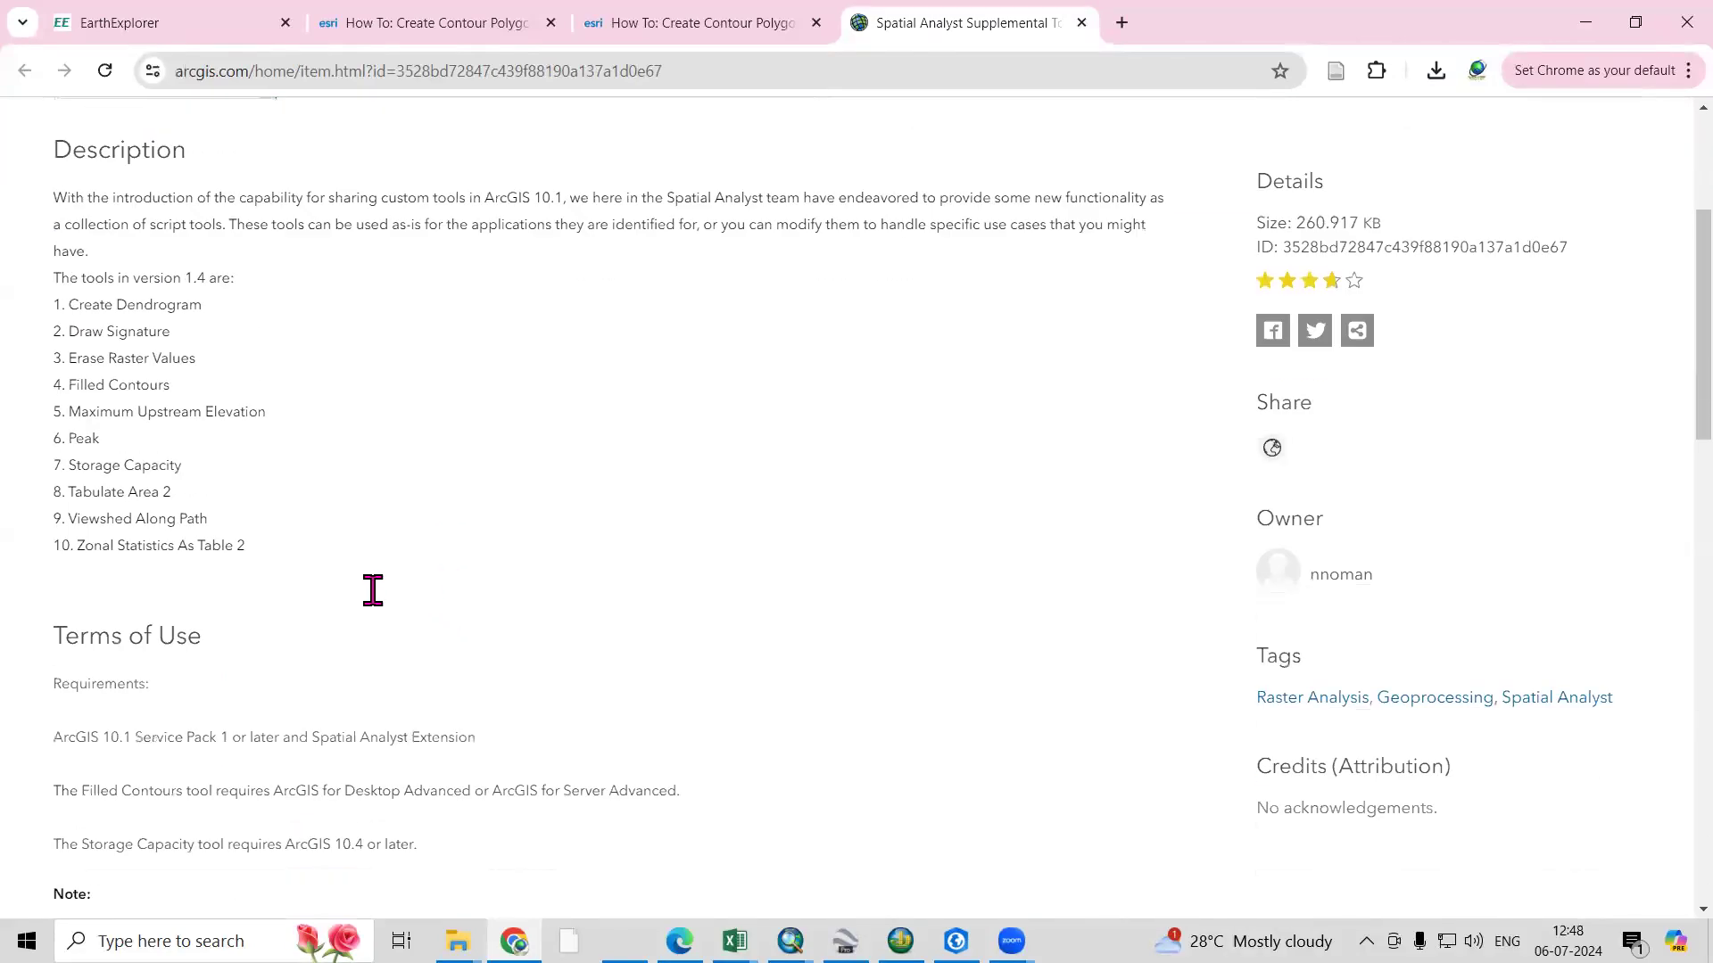
drag(59, 294, 273, 575)
click(273, 575)
scroll(517, 642, up, 3)
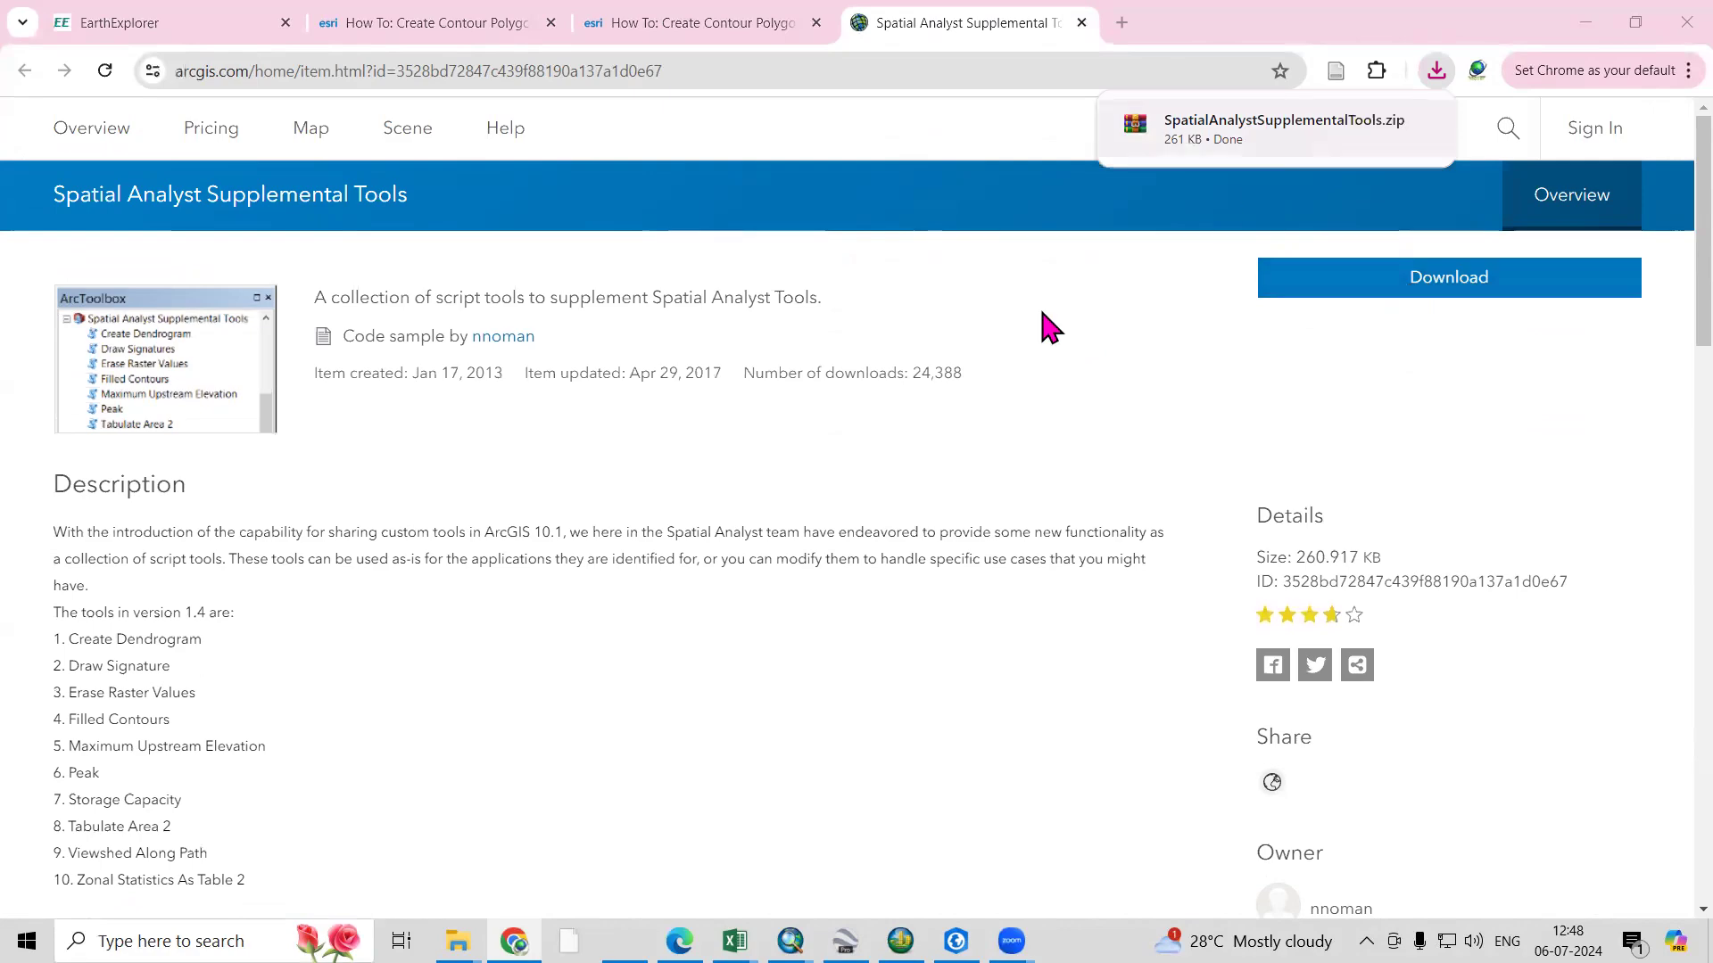
mouse_move(457, 941)
click(475, 840)
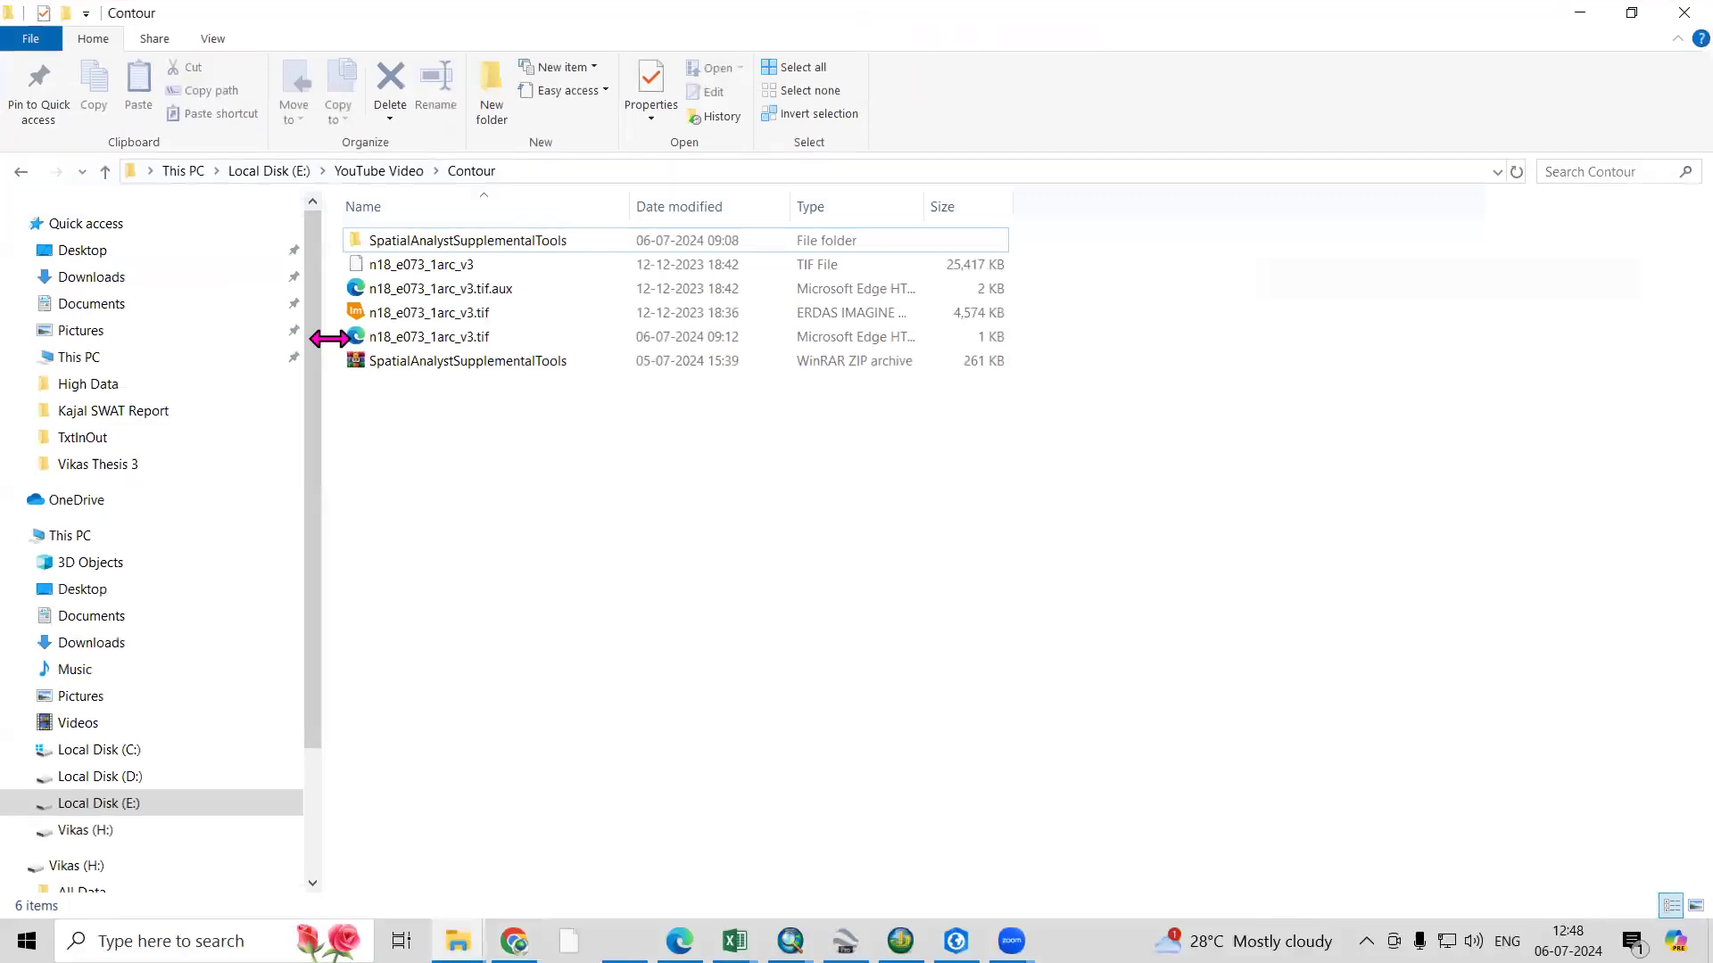
Open the inner SpatialAnalystSupplementalTools folder, select the toolbox file, and return to ArcMap
right_click(445, 370)
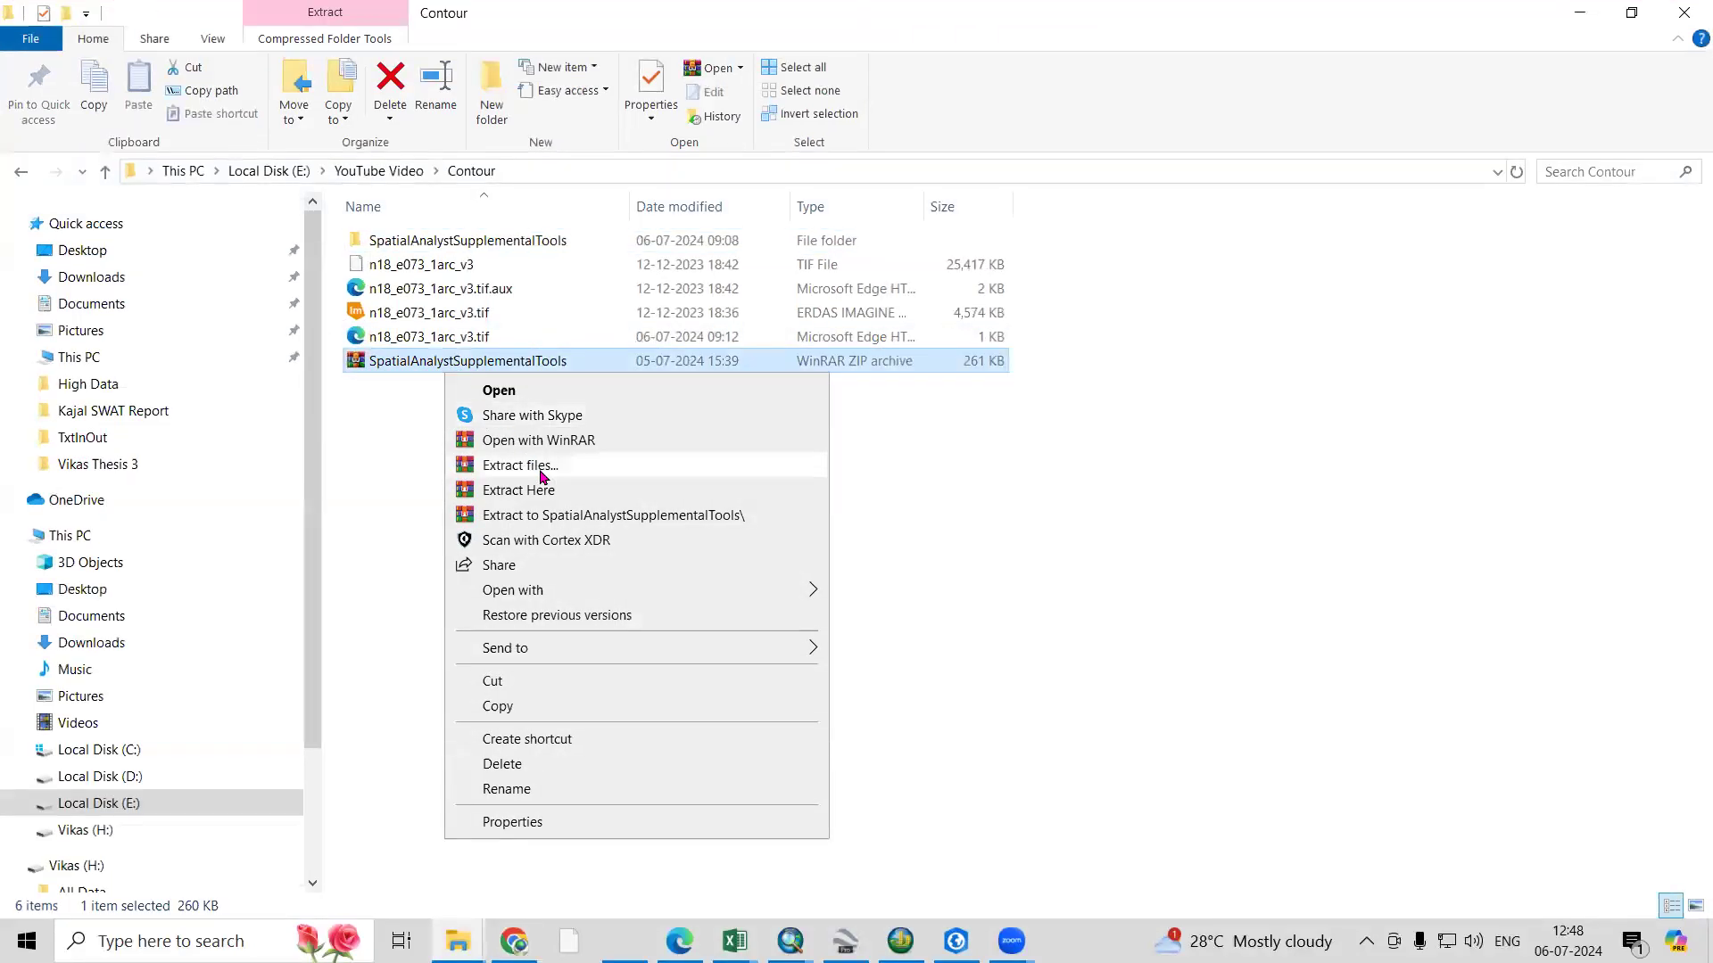
click(1029, 509)
click(600, 252)
double_click(601, 256)
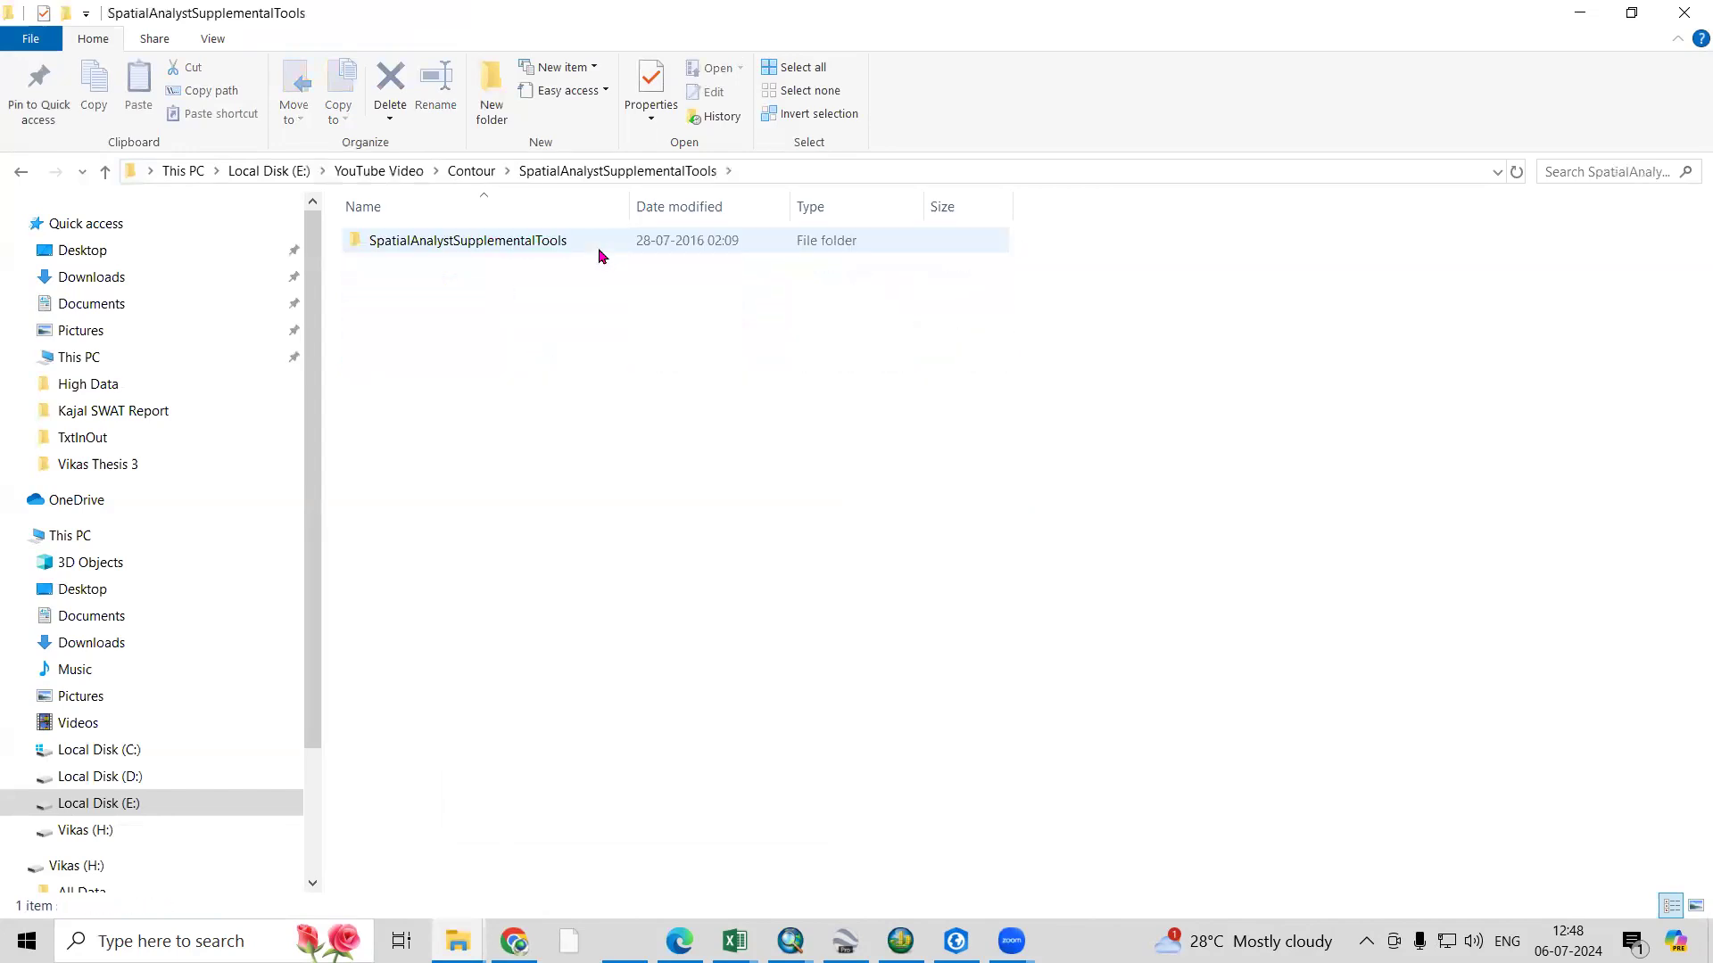
double_click(573, 254)
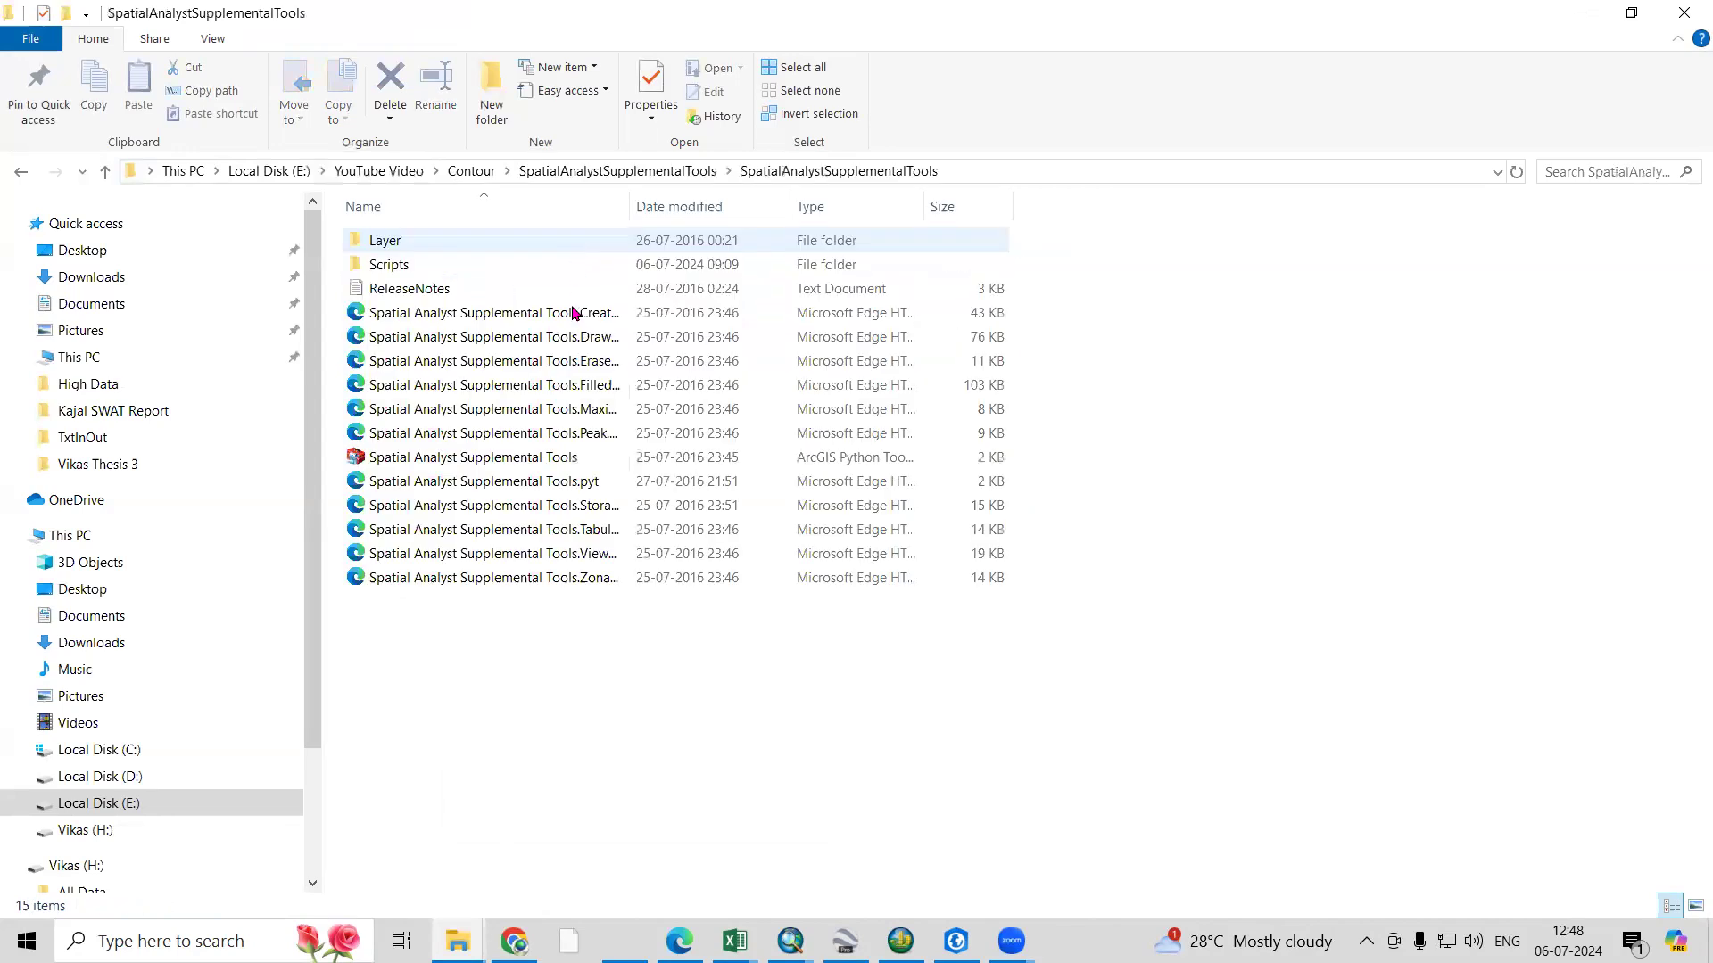
click(415, 458)
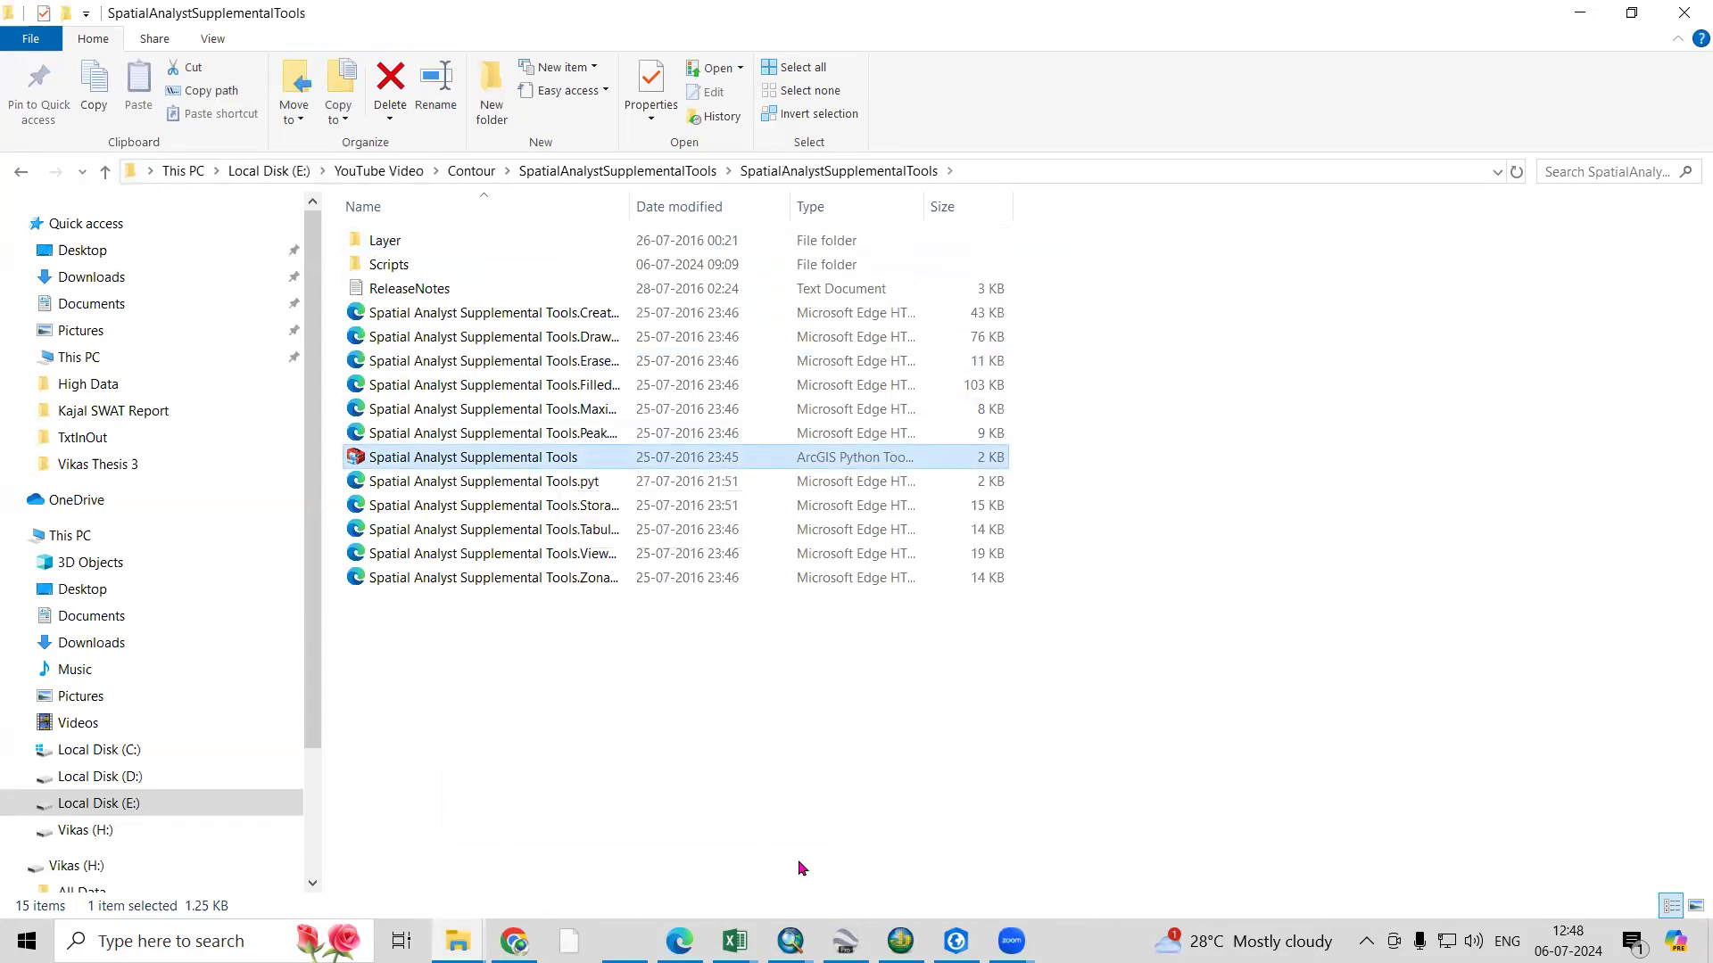
click(790, 941)
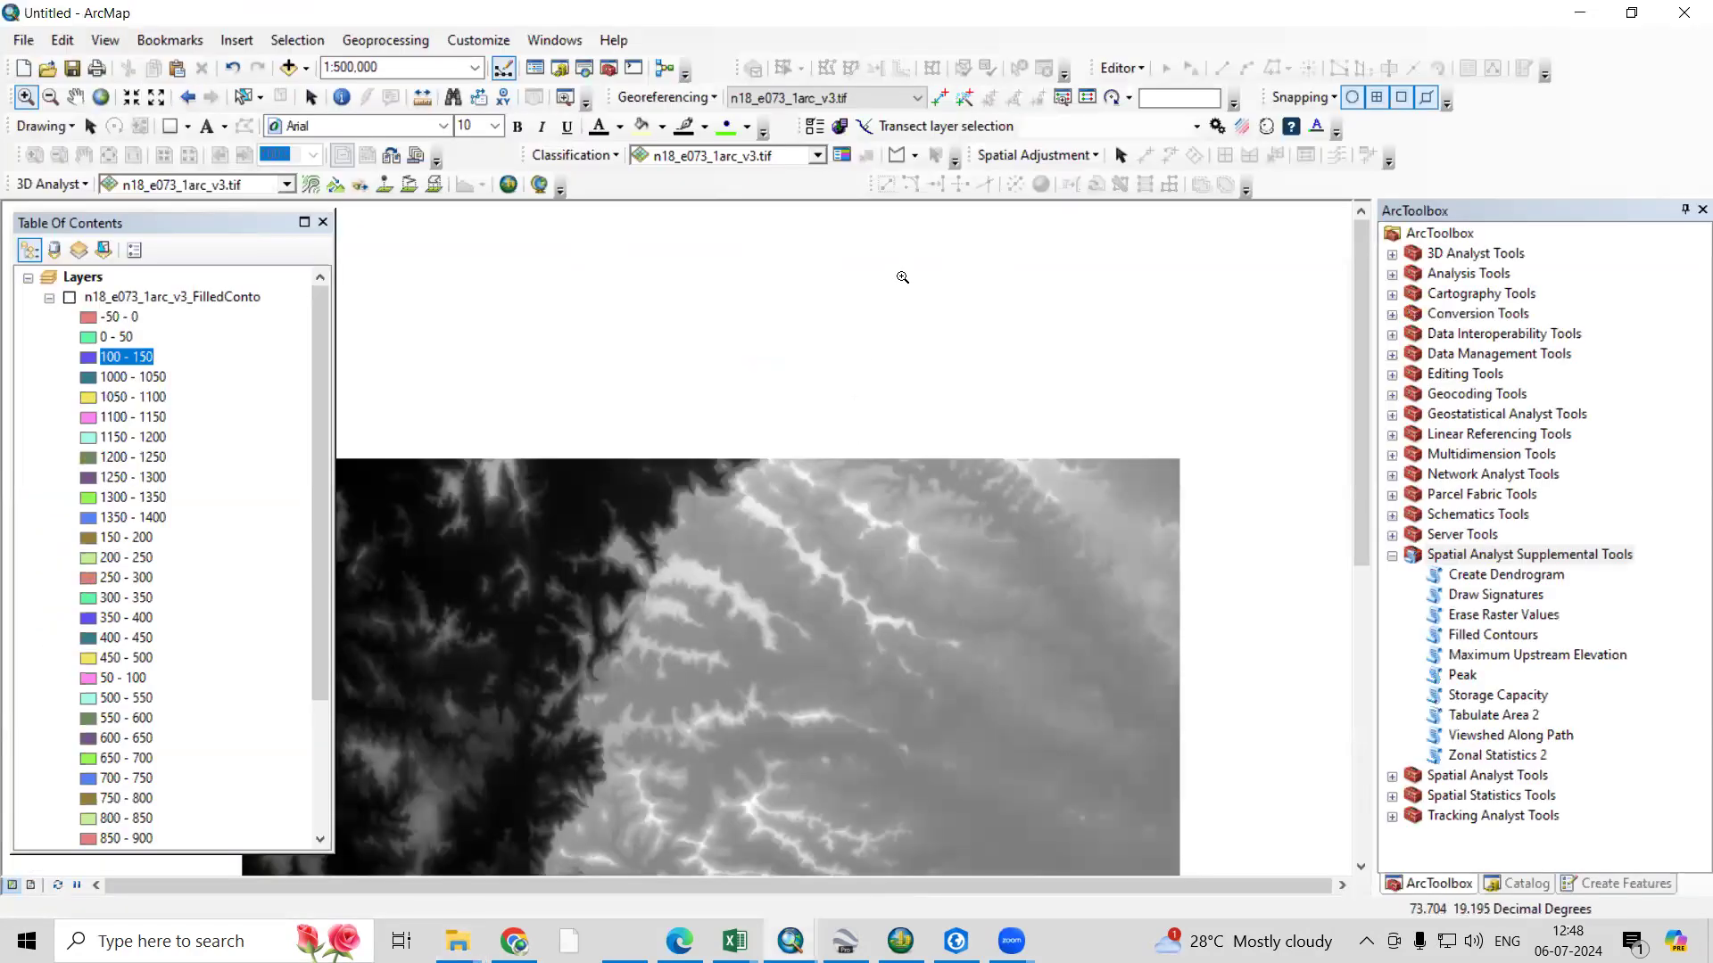
Zoom out, then browse to Spatial Analyst Supplemental Tools.pyt via Add Toolbox and cancel, since it's already loaded
scroll(903, 278, up, 4)
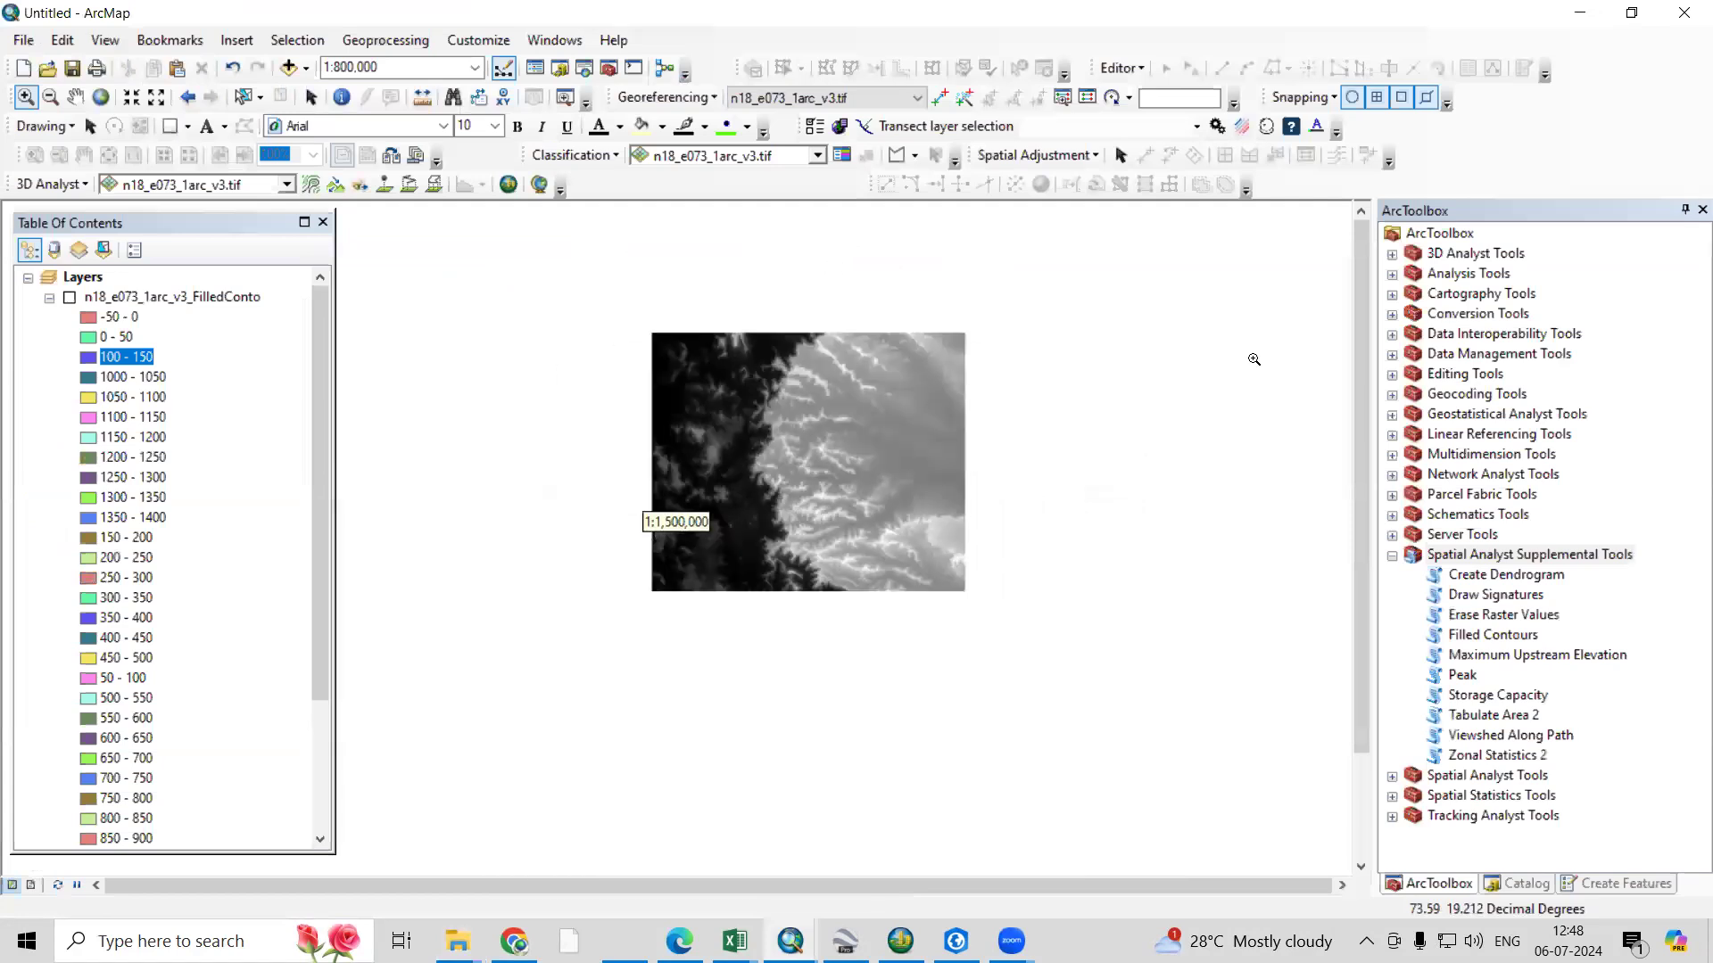
click(1440, 234)
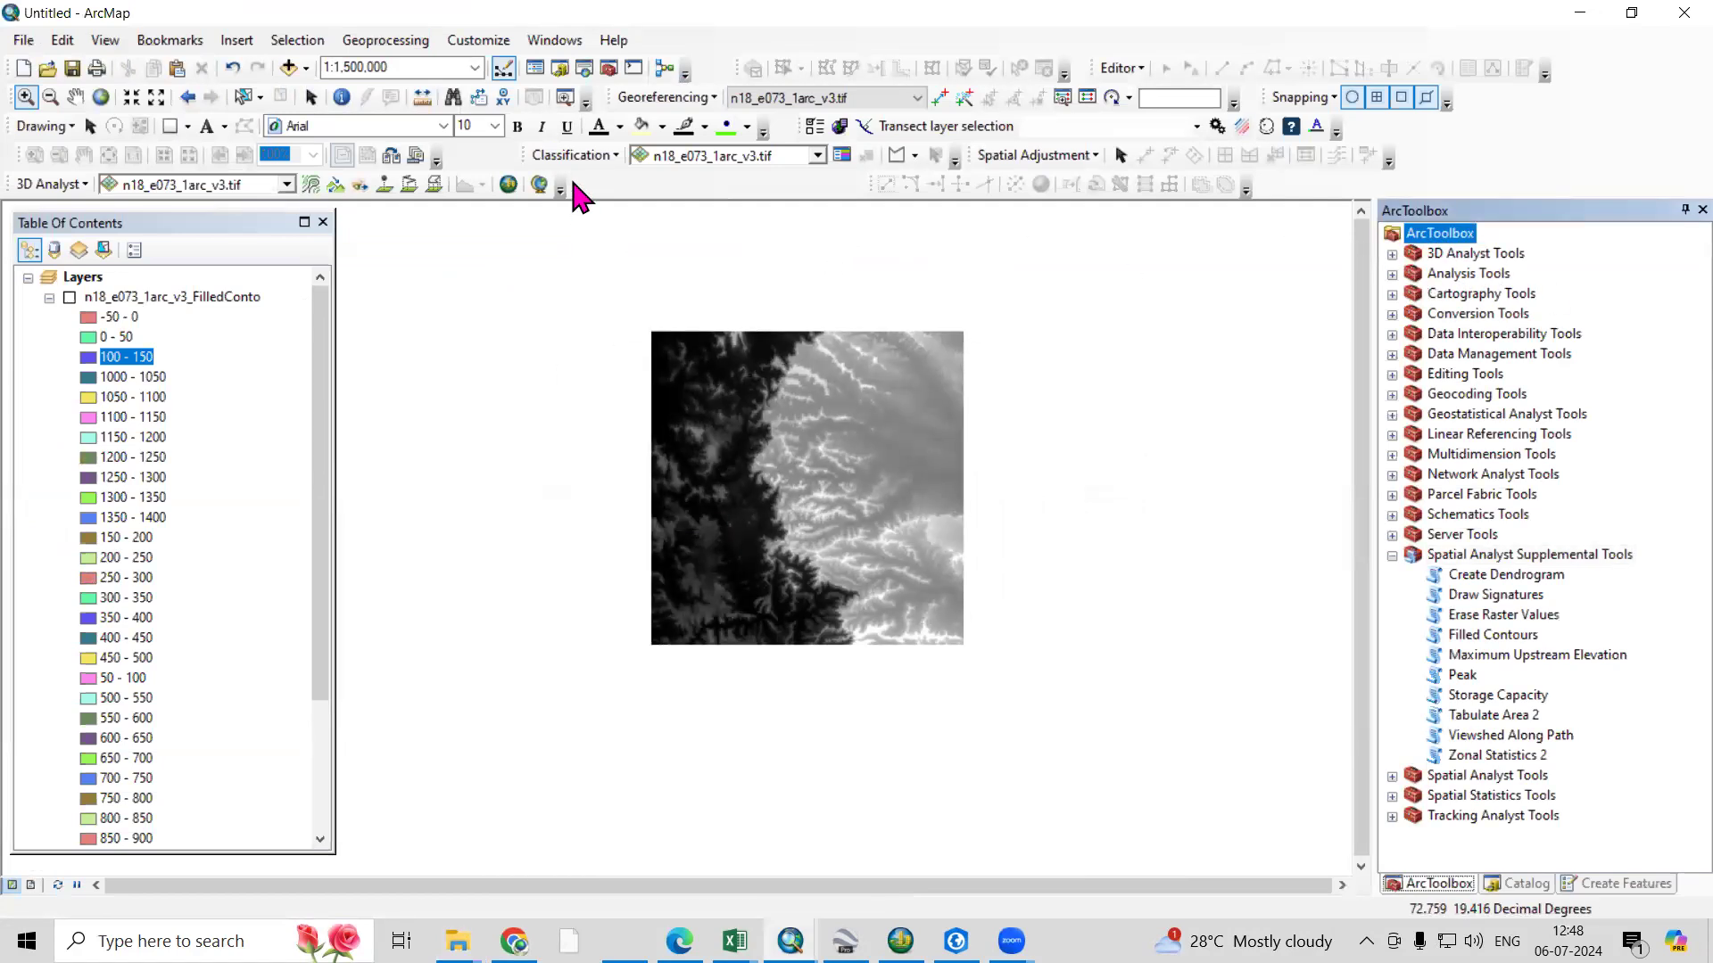
right_click(1442, 236)
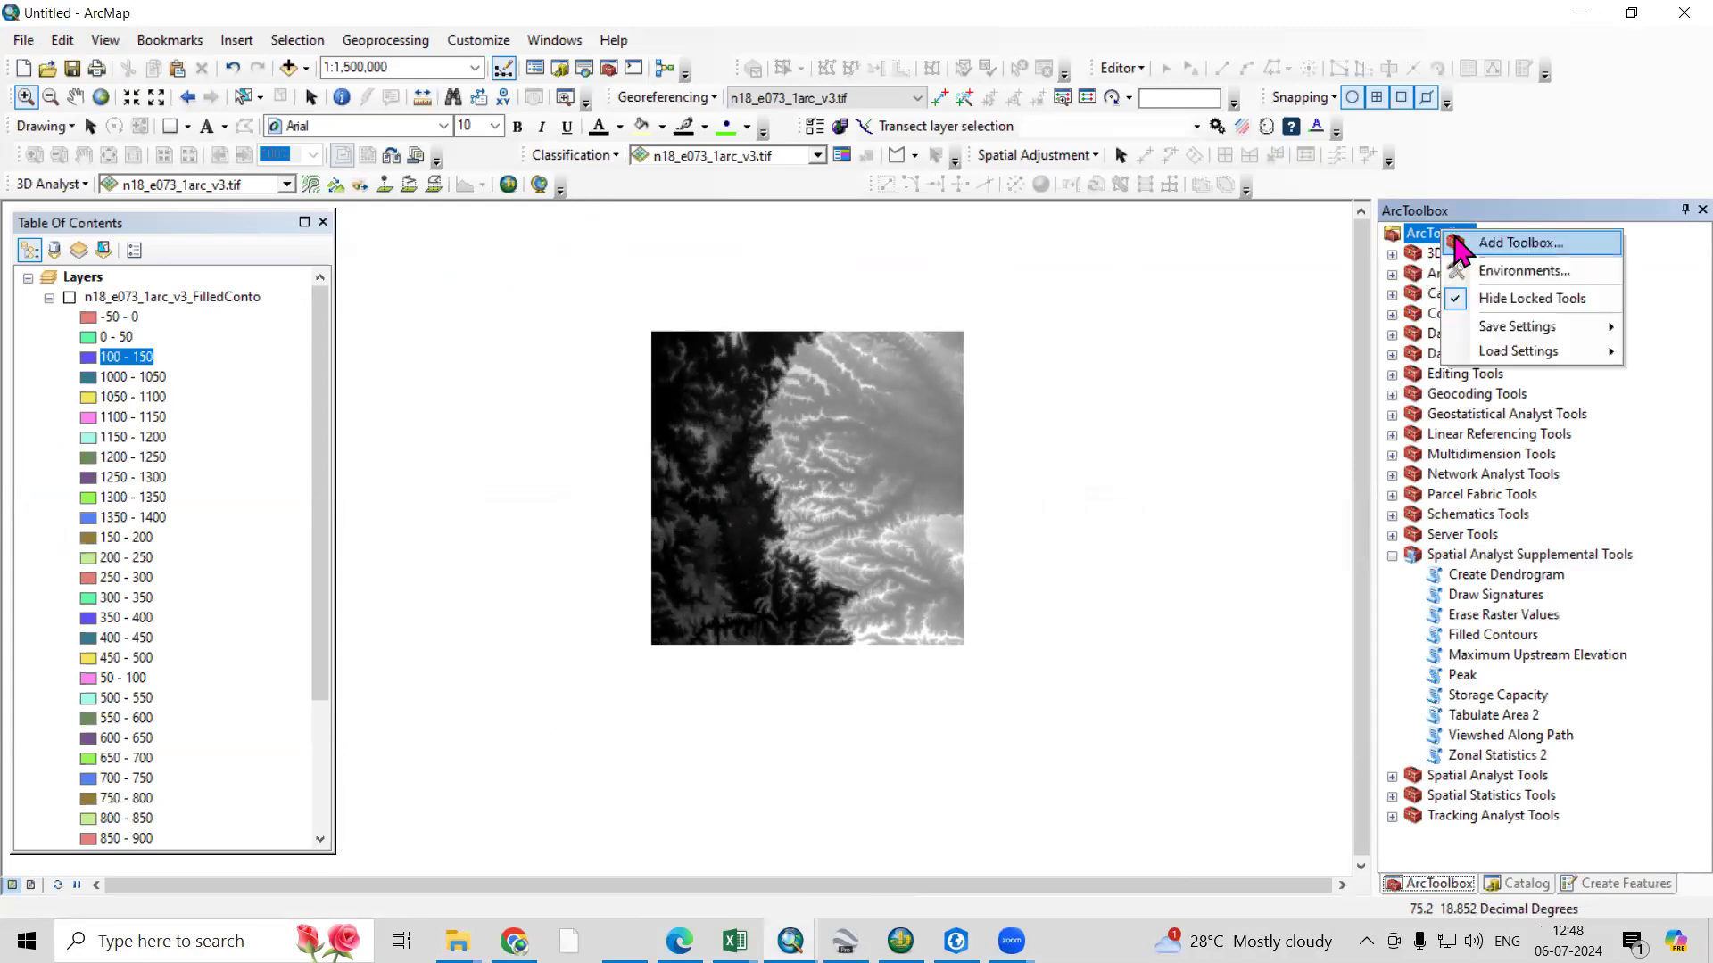
click(1519, 244)
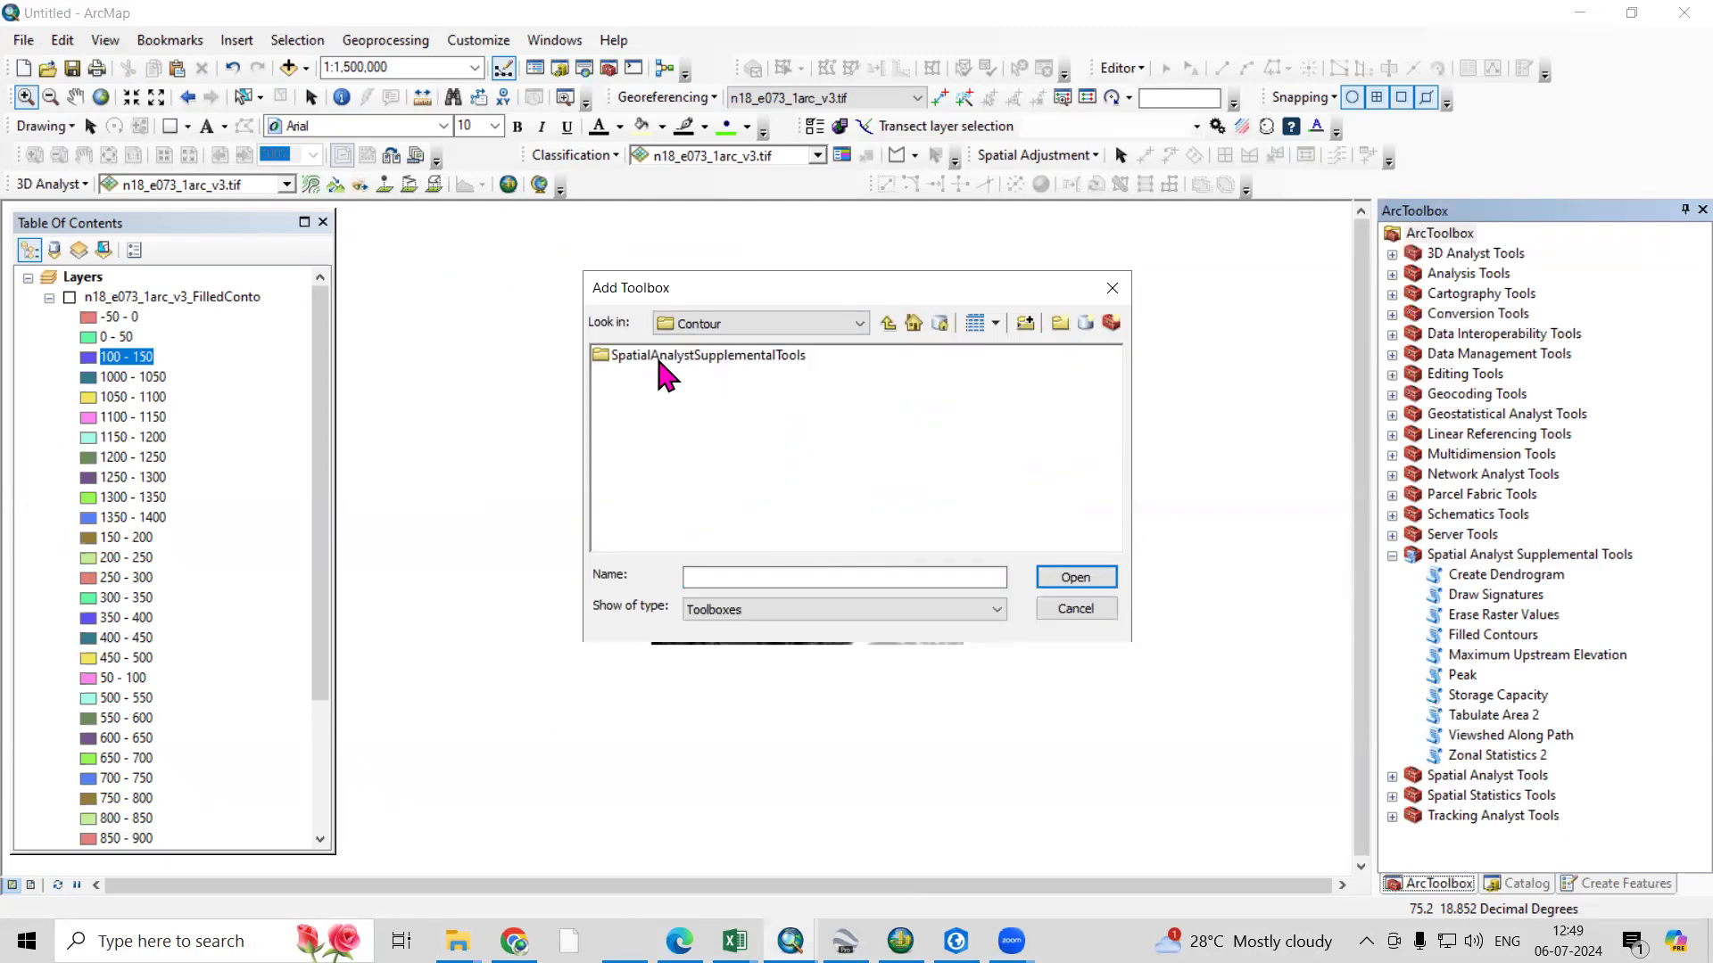
double_click(658, 357)
double_click(691, 357)
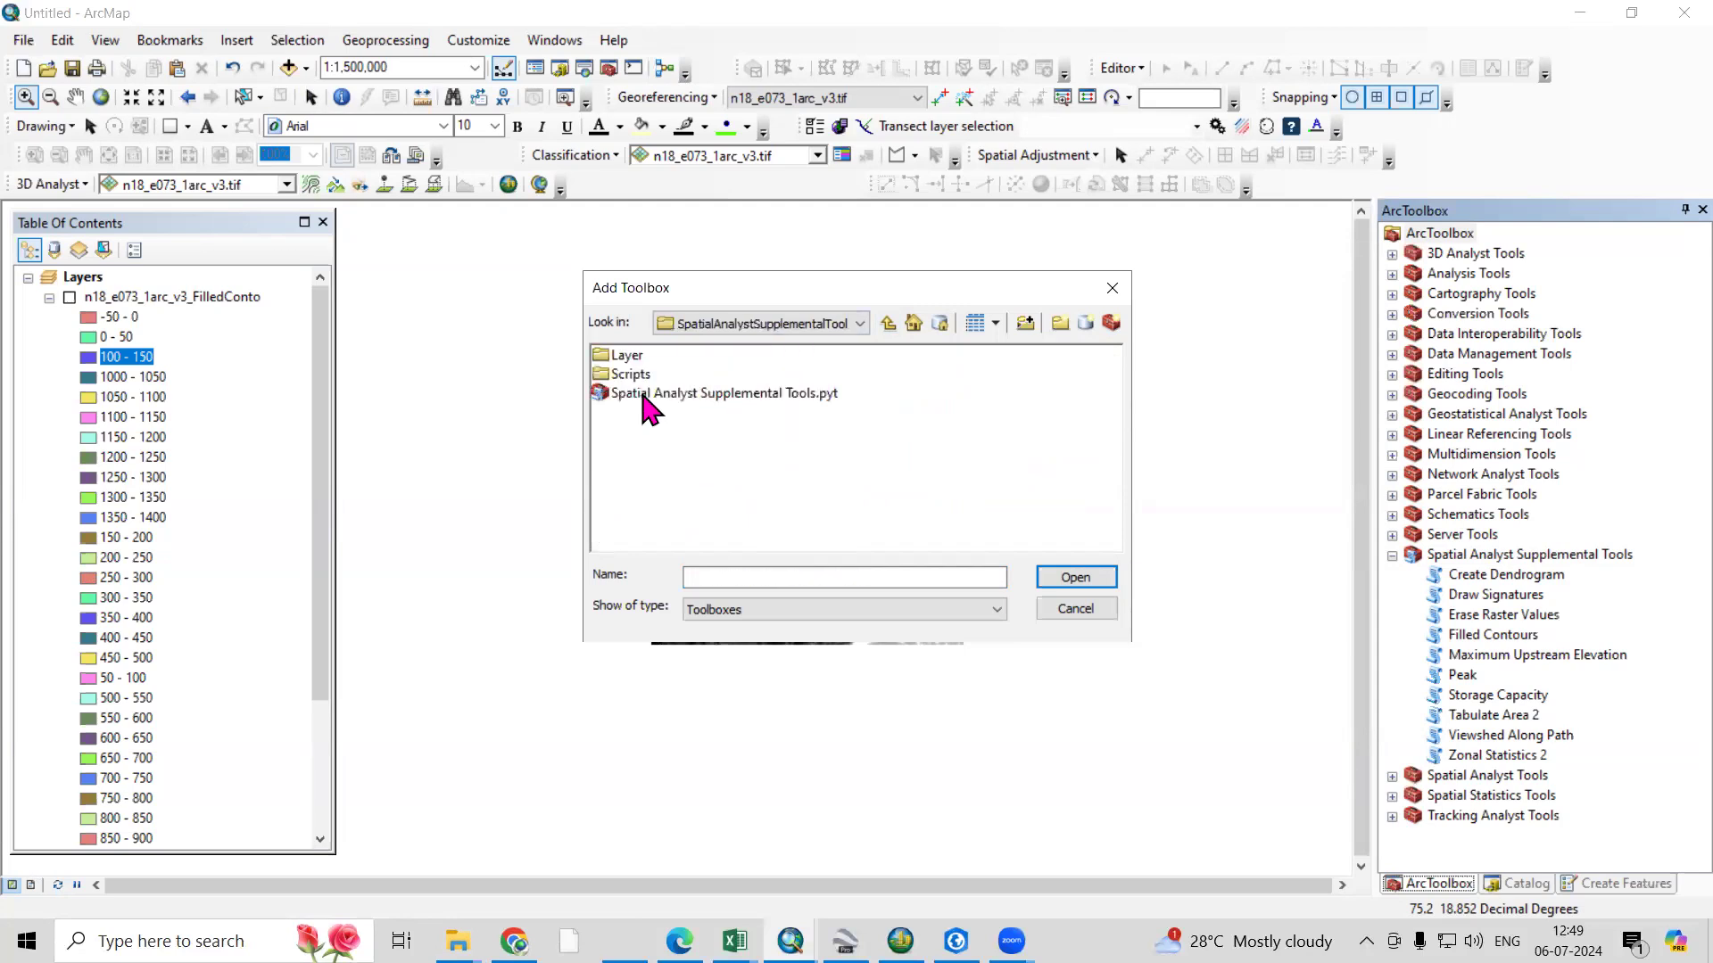
click(644, 400)
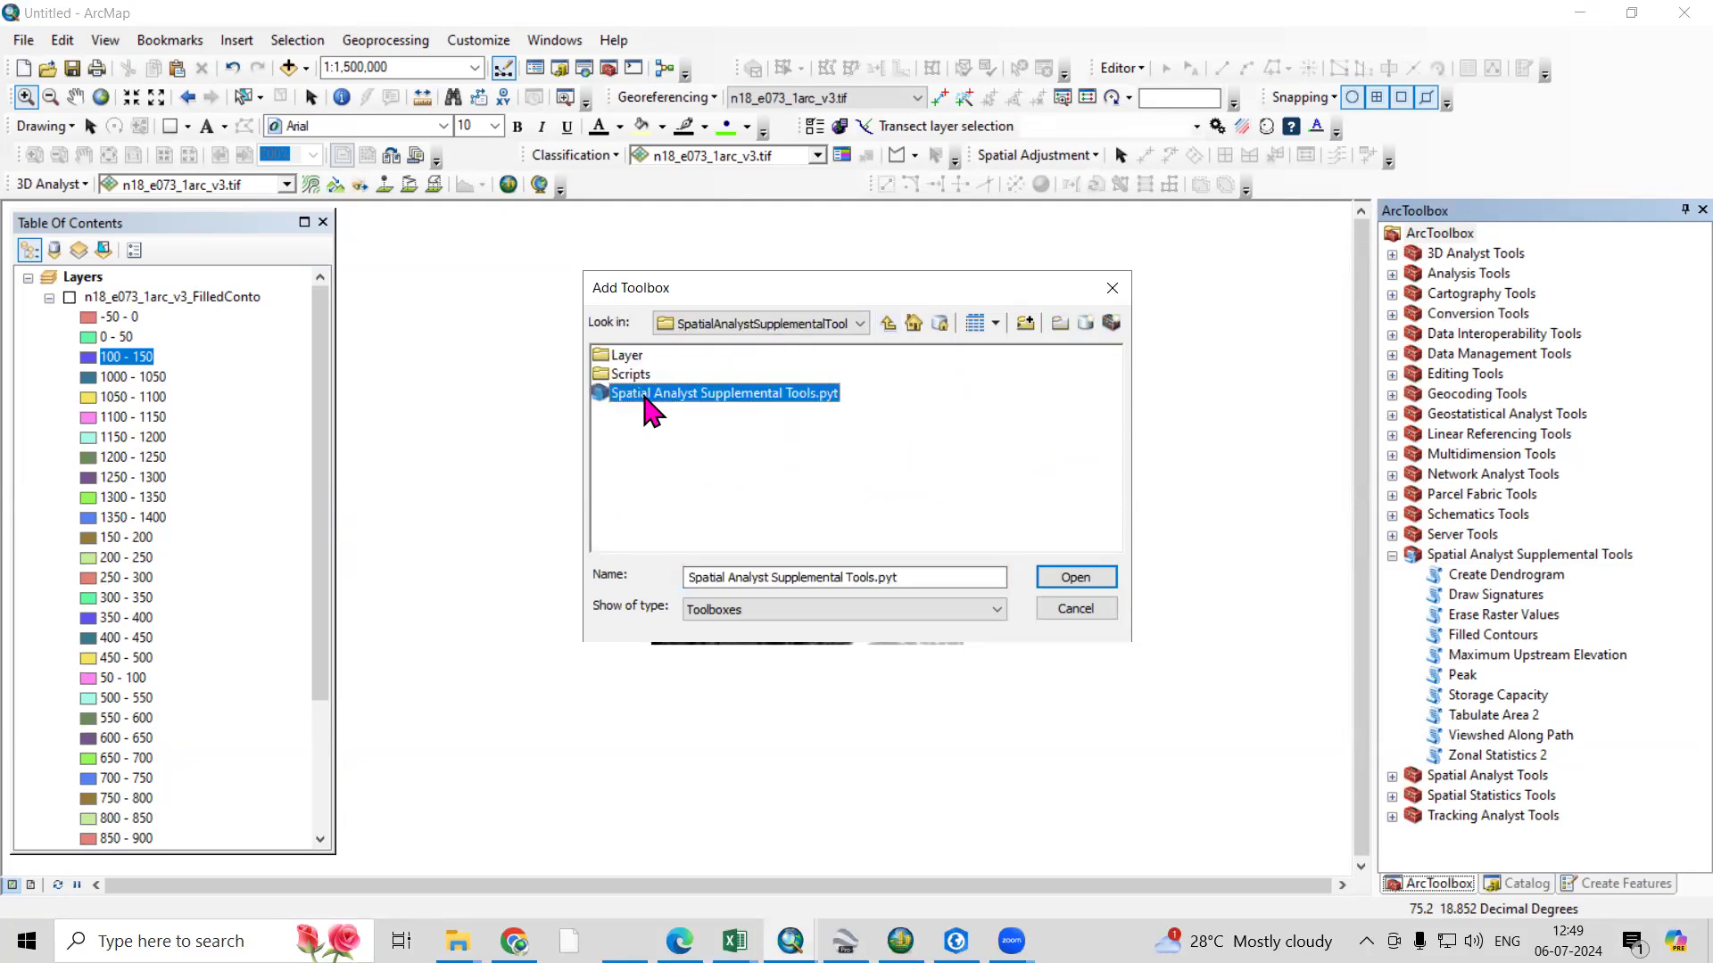
click(1088, 610)
Expand the Spatial Analyst Supplemental Tools toolbox and select the Filled Contours tool
click(1498, 555)
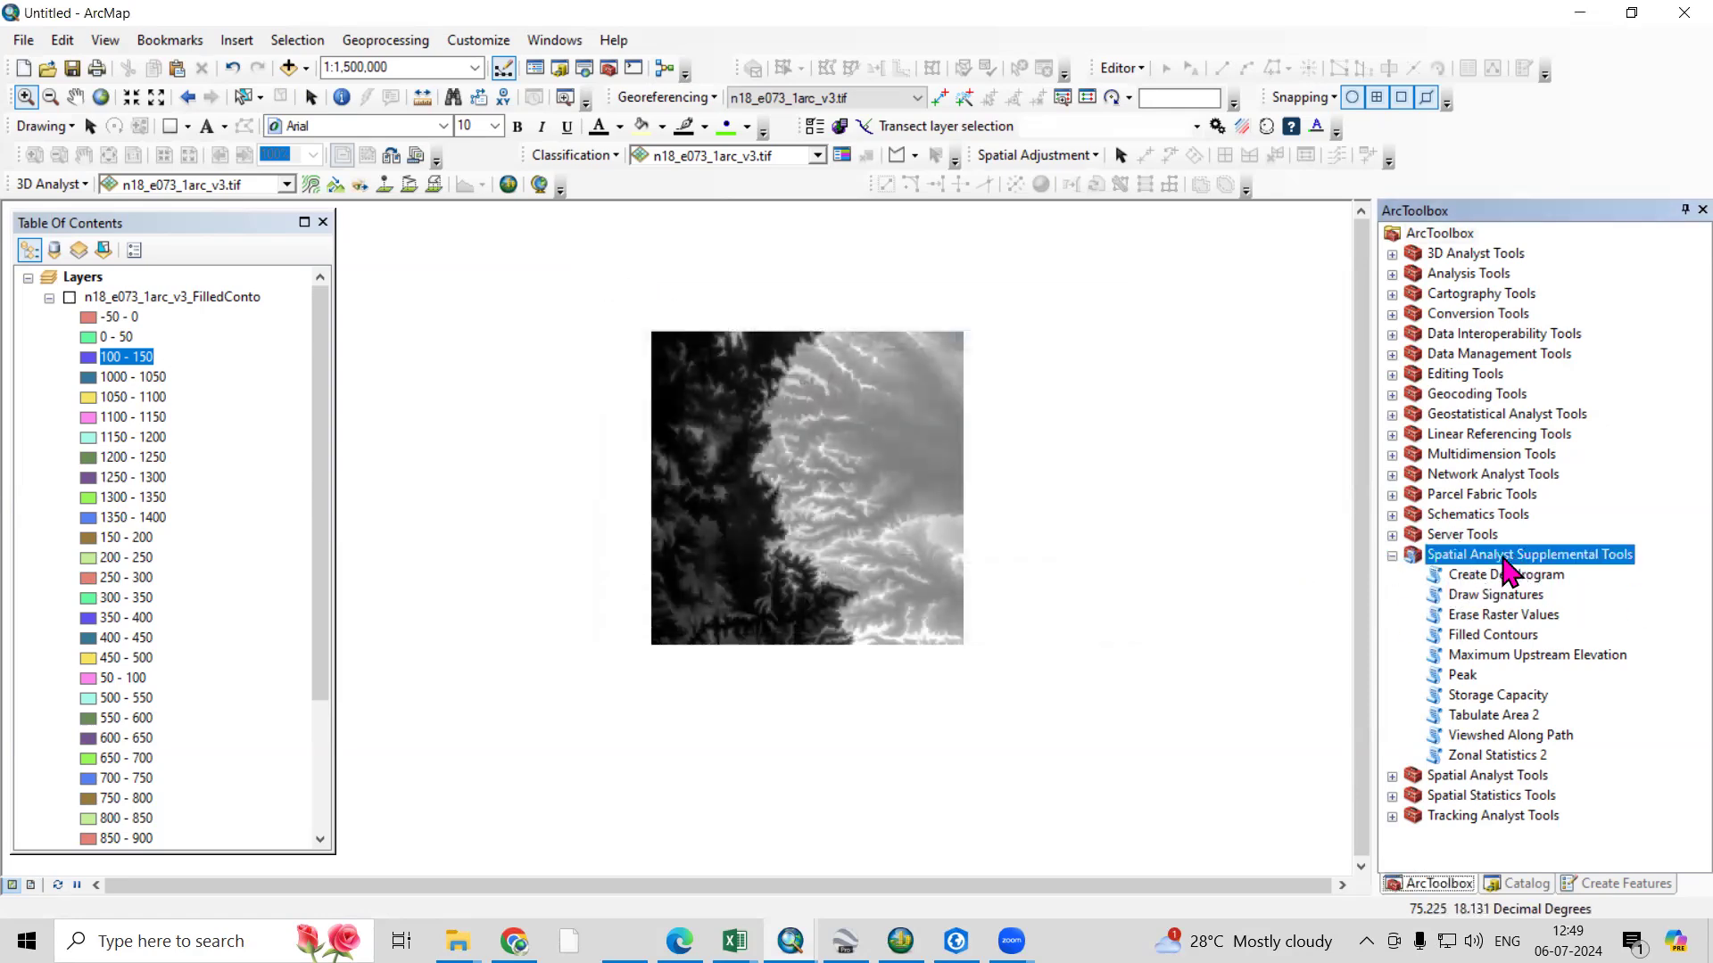
click(1393, 556)
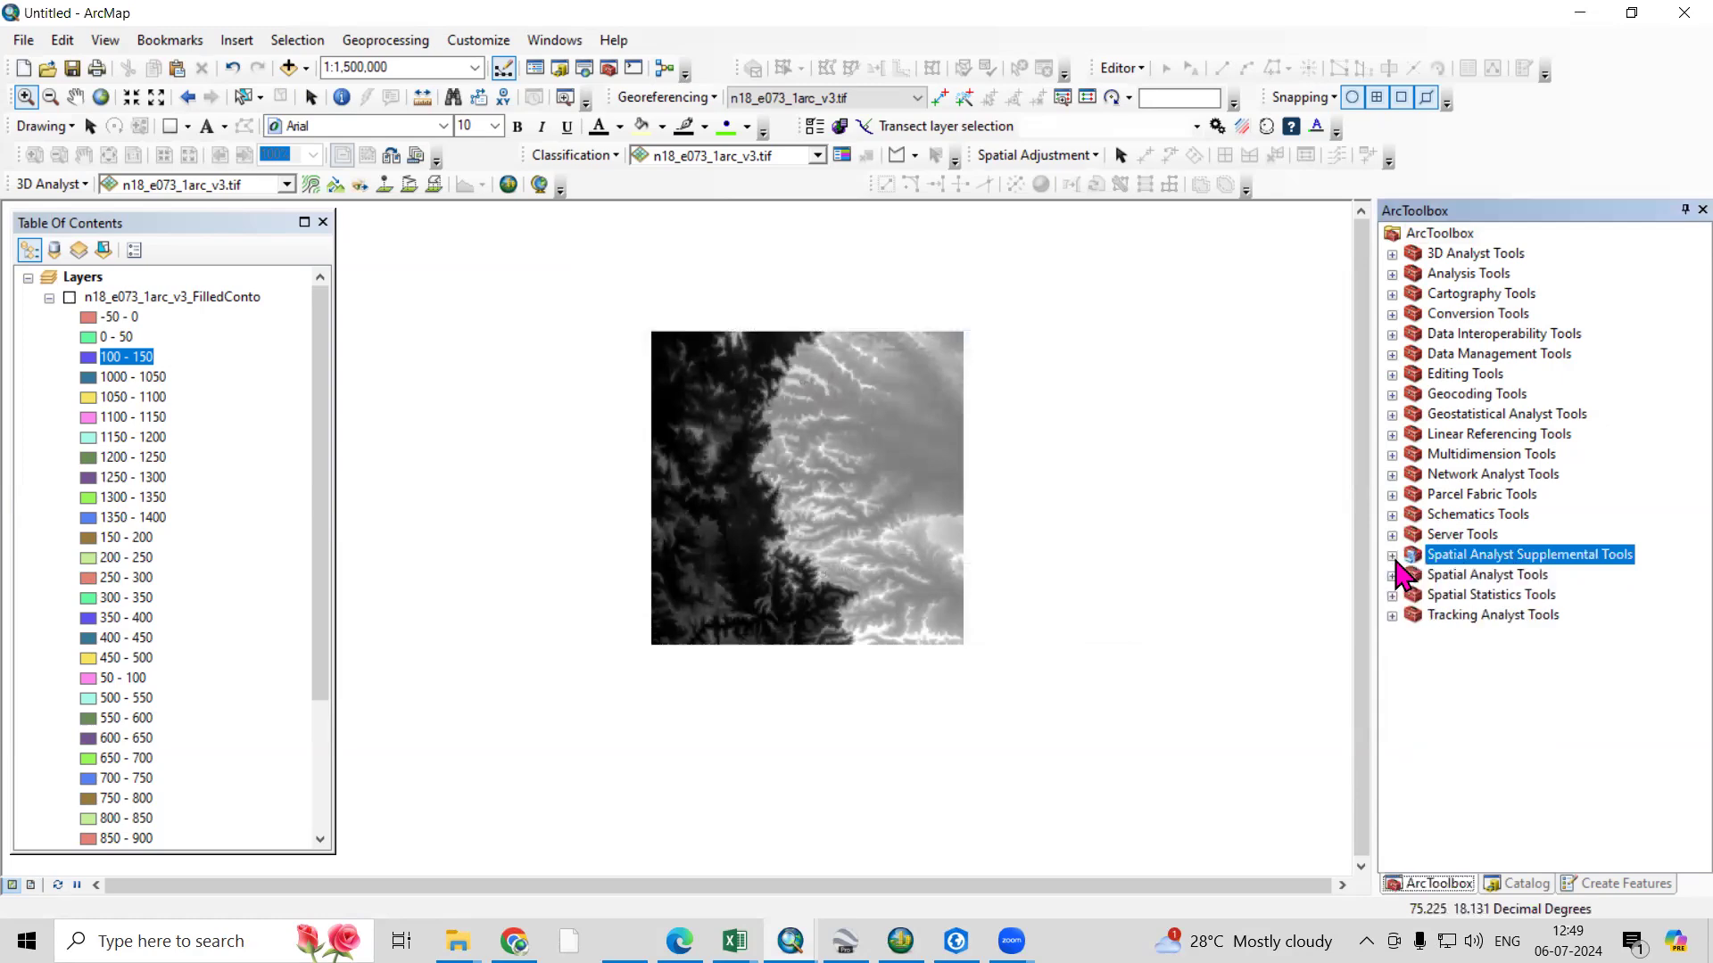
double_click(1512, 558)
click(1497, 637)
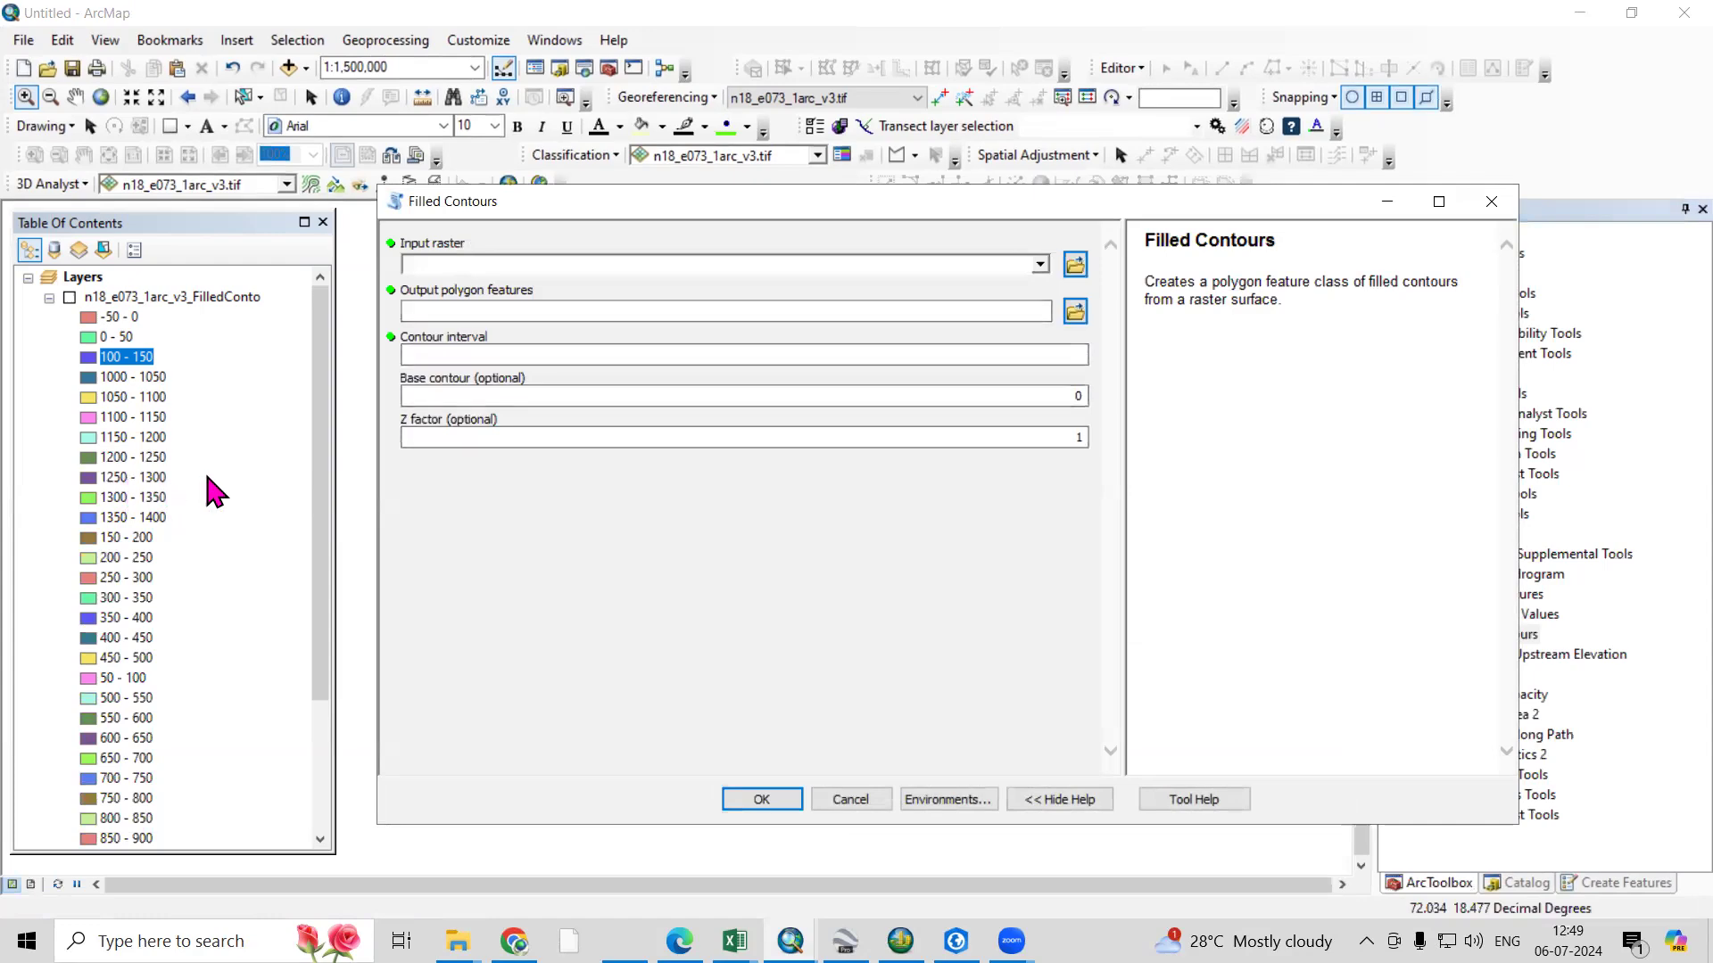
Drag n18_e073_1arc_v3.tif into Input raster, set contour interval 50, and run Filled Contours
scroll(238, 454, down, 3)
click(185, 697)
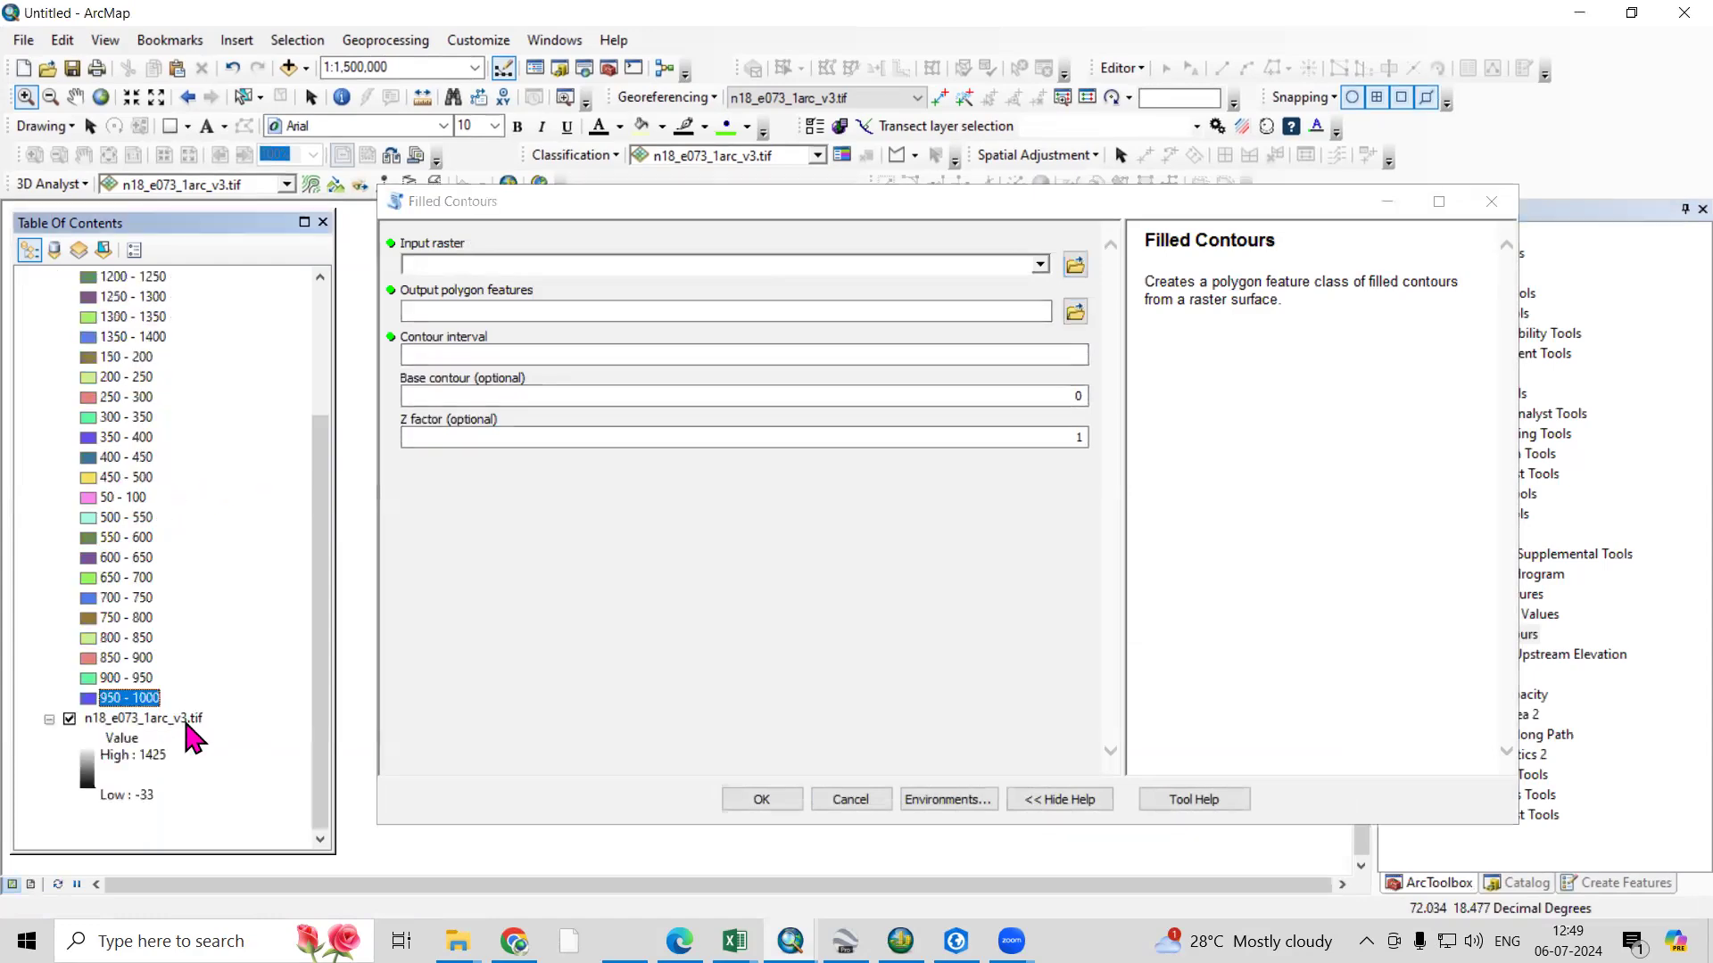
drag(177, 717, 497, 268)
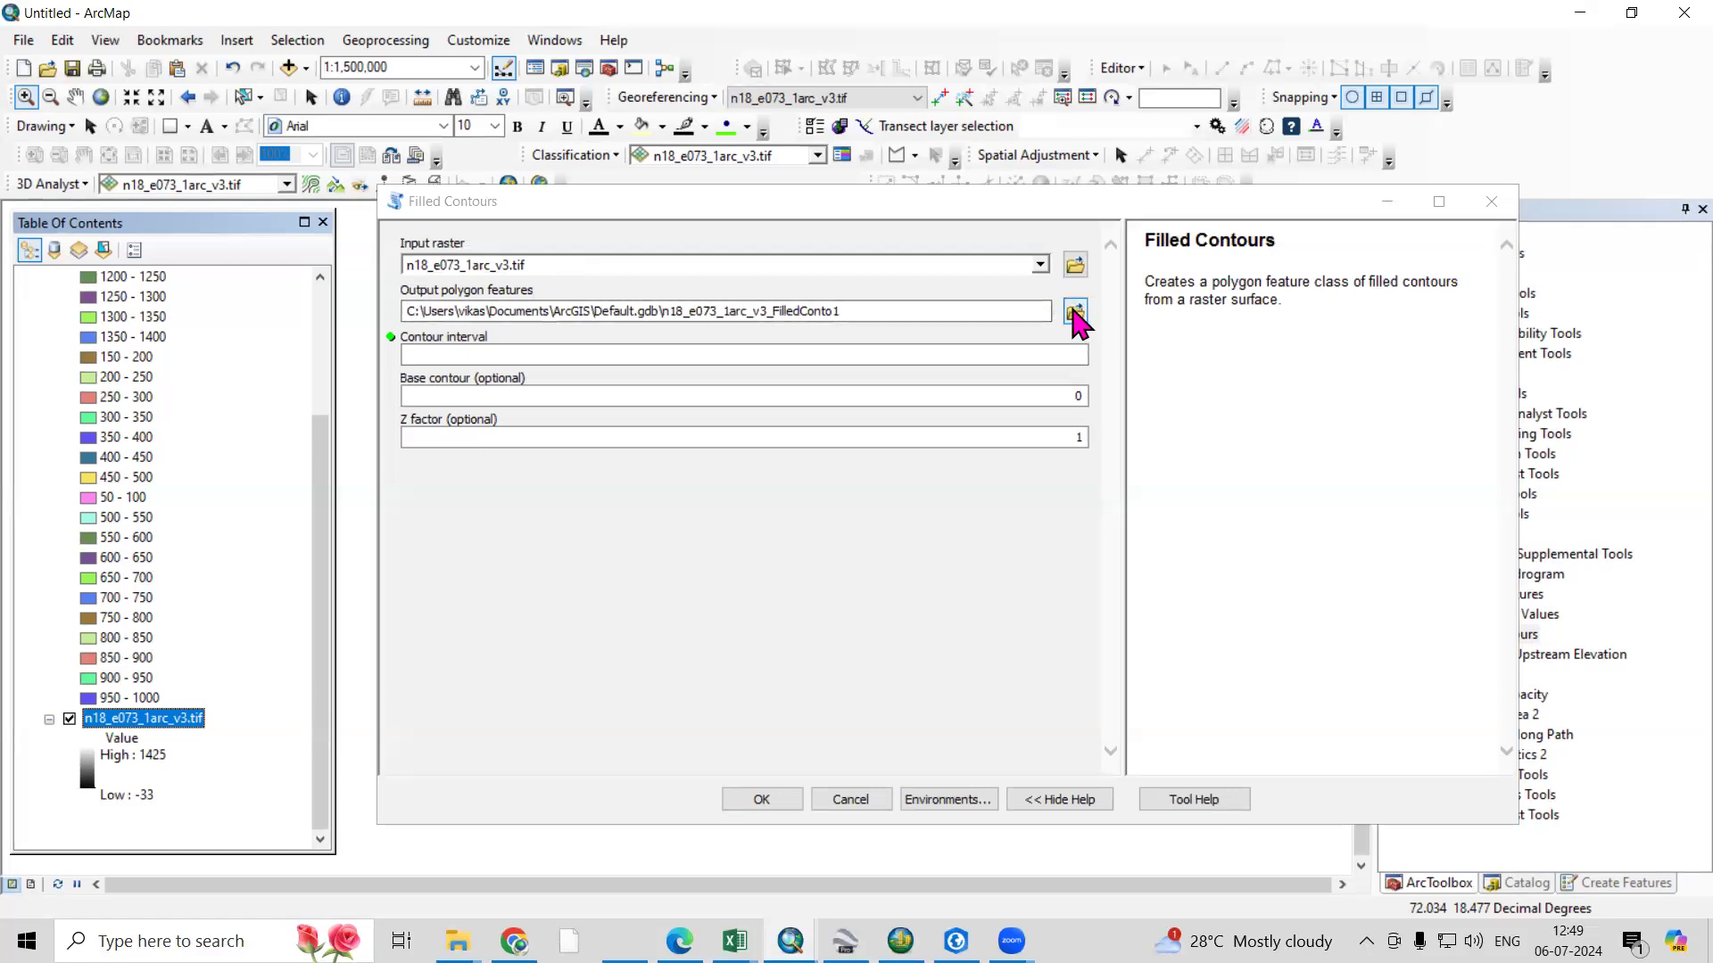
click(1034, 353)
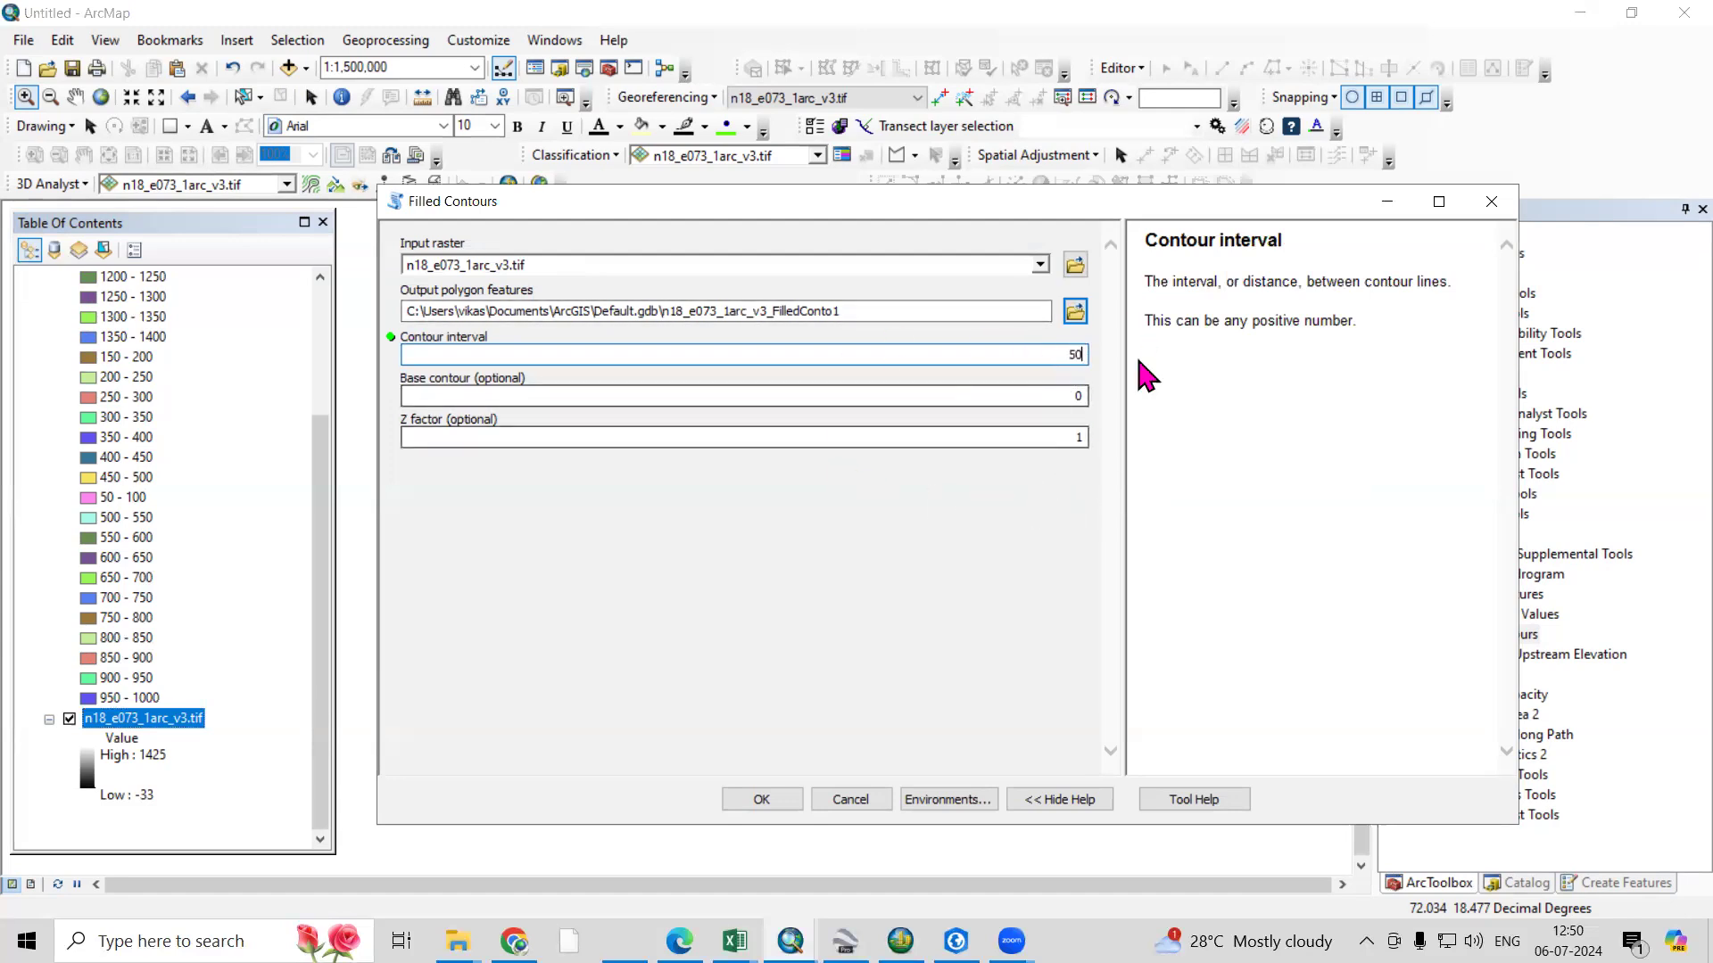
click(763, 800)
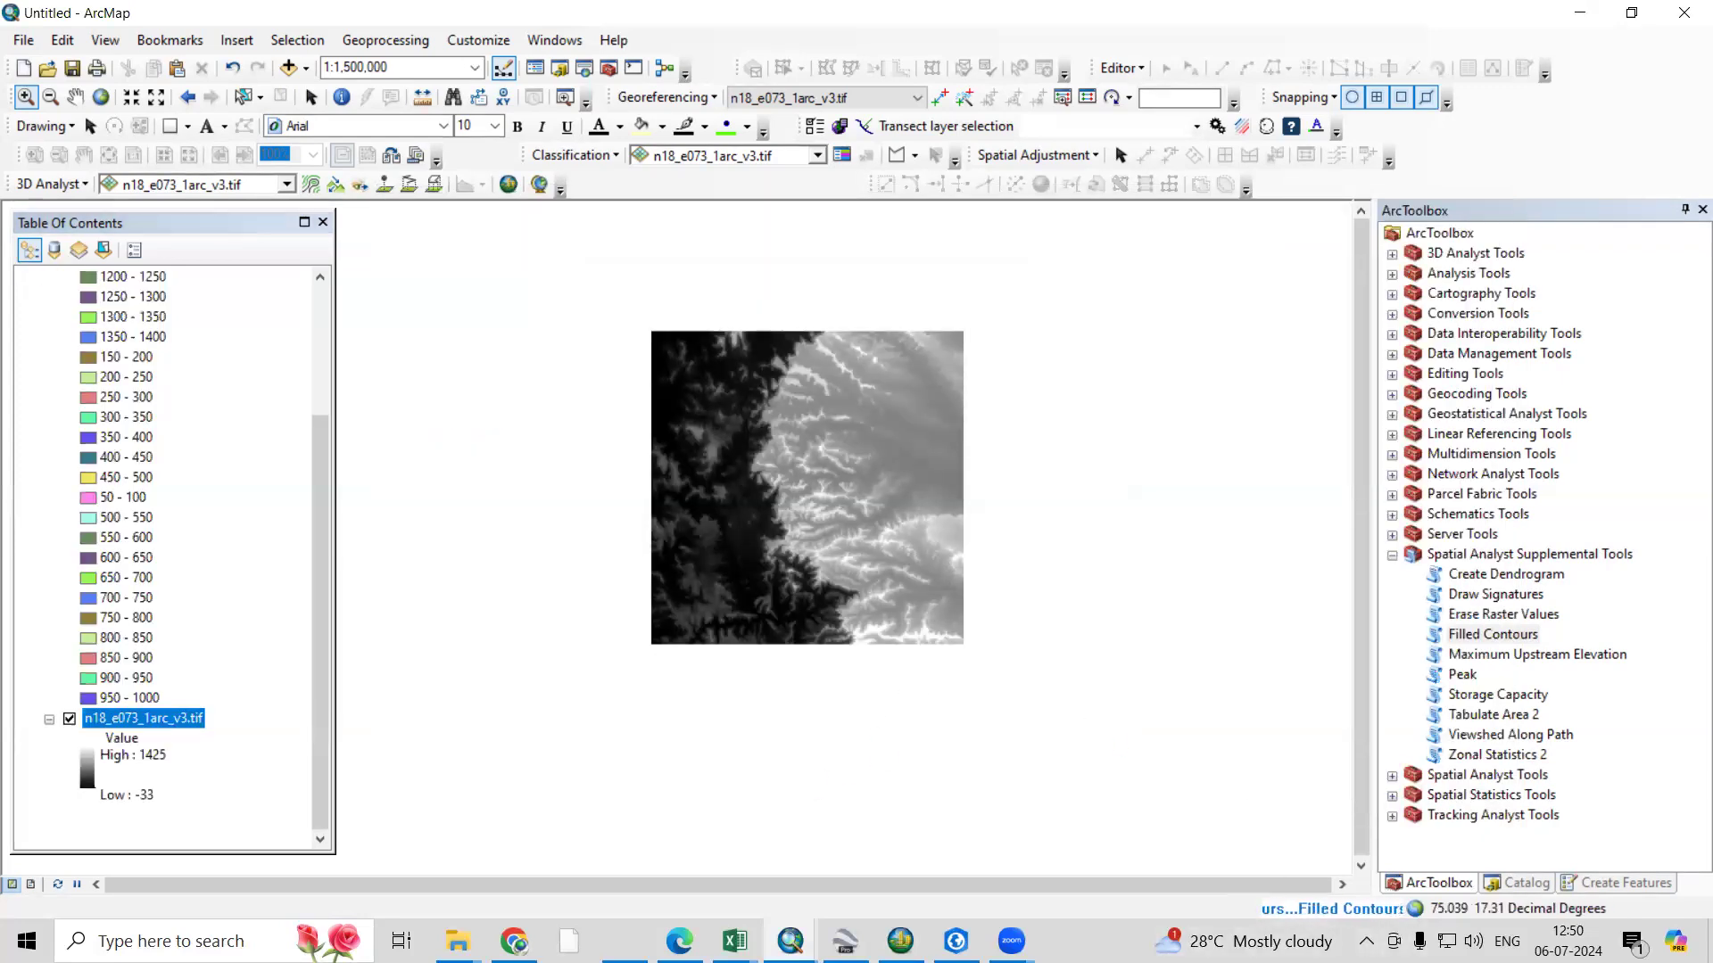
Zoom in, turn on the new filled contours layer, and view its properties
drag(731, 376, 907, 514)
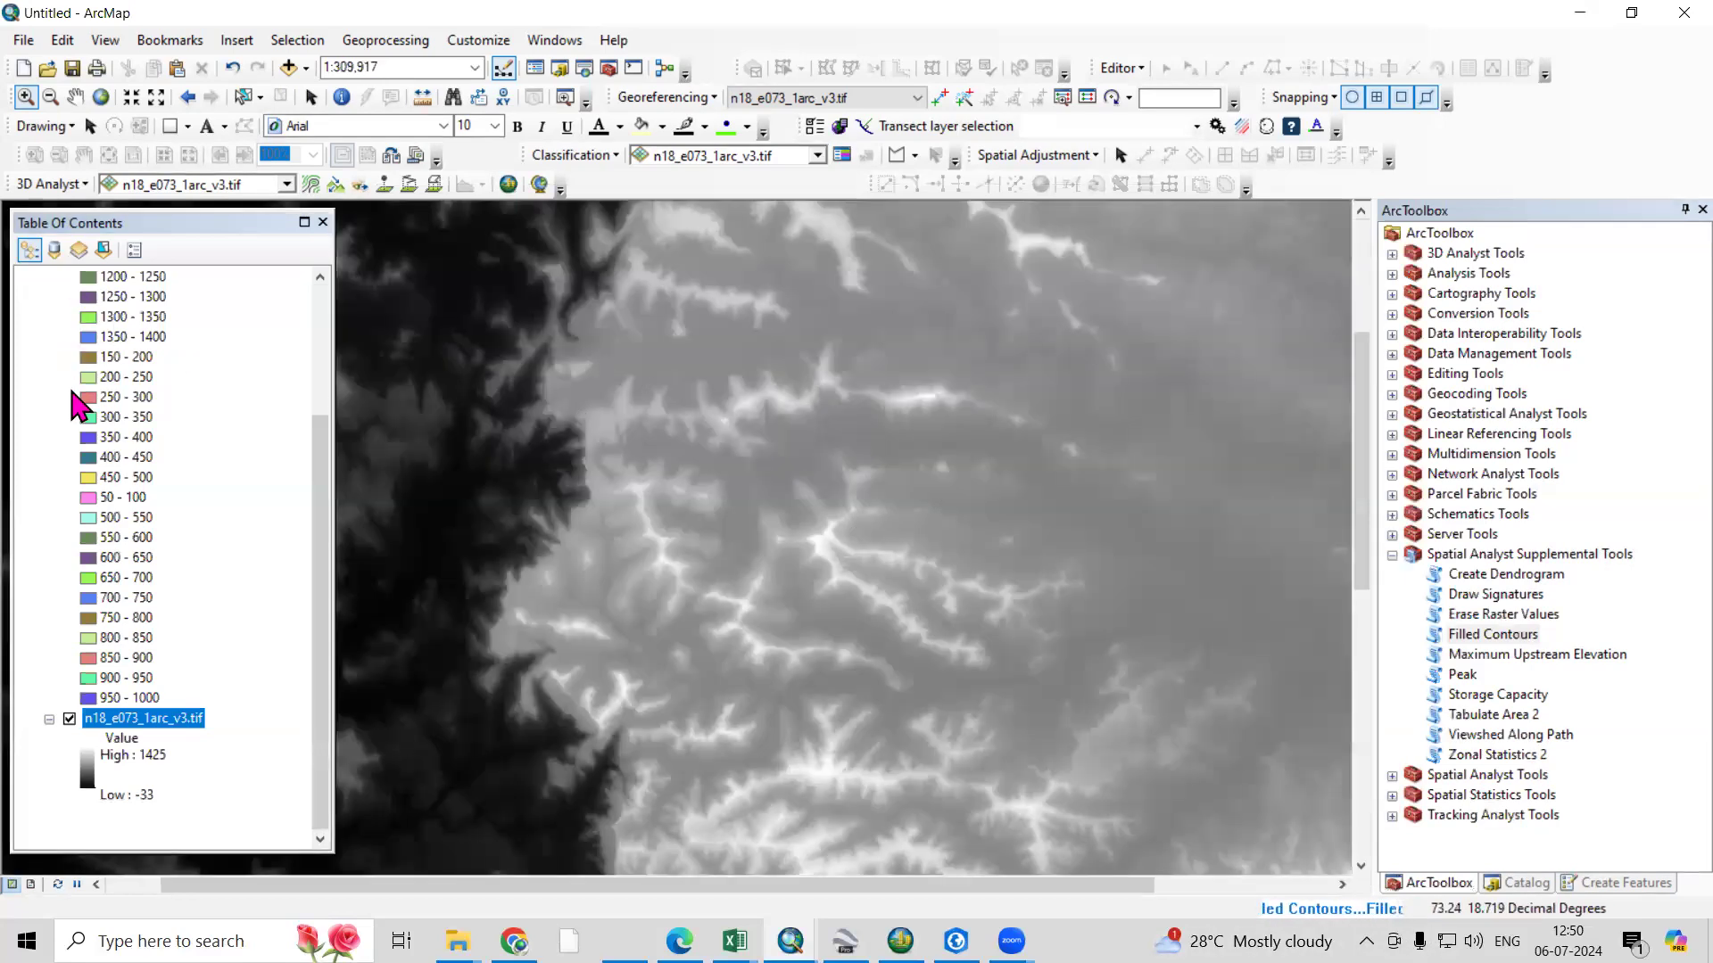
click(69, 297)
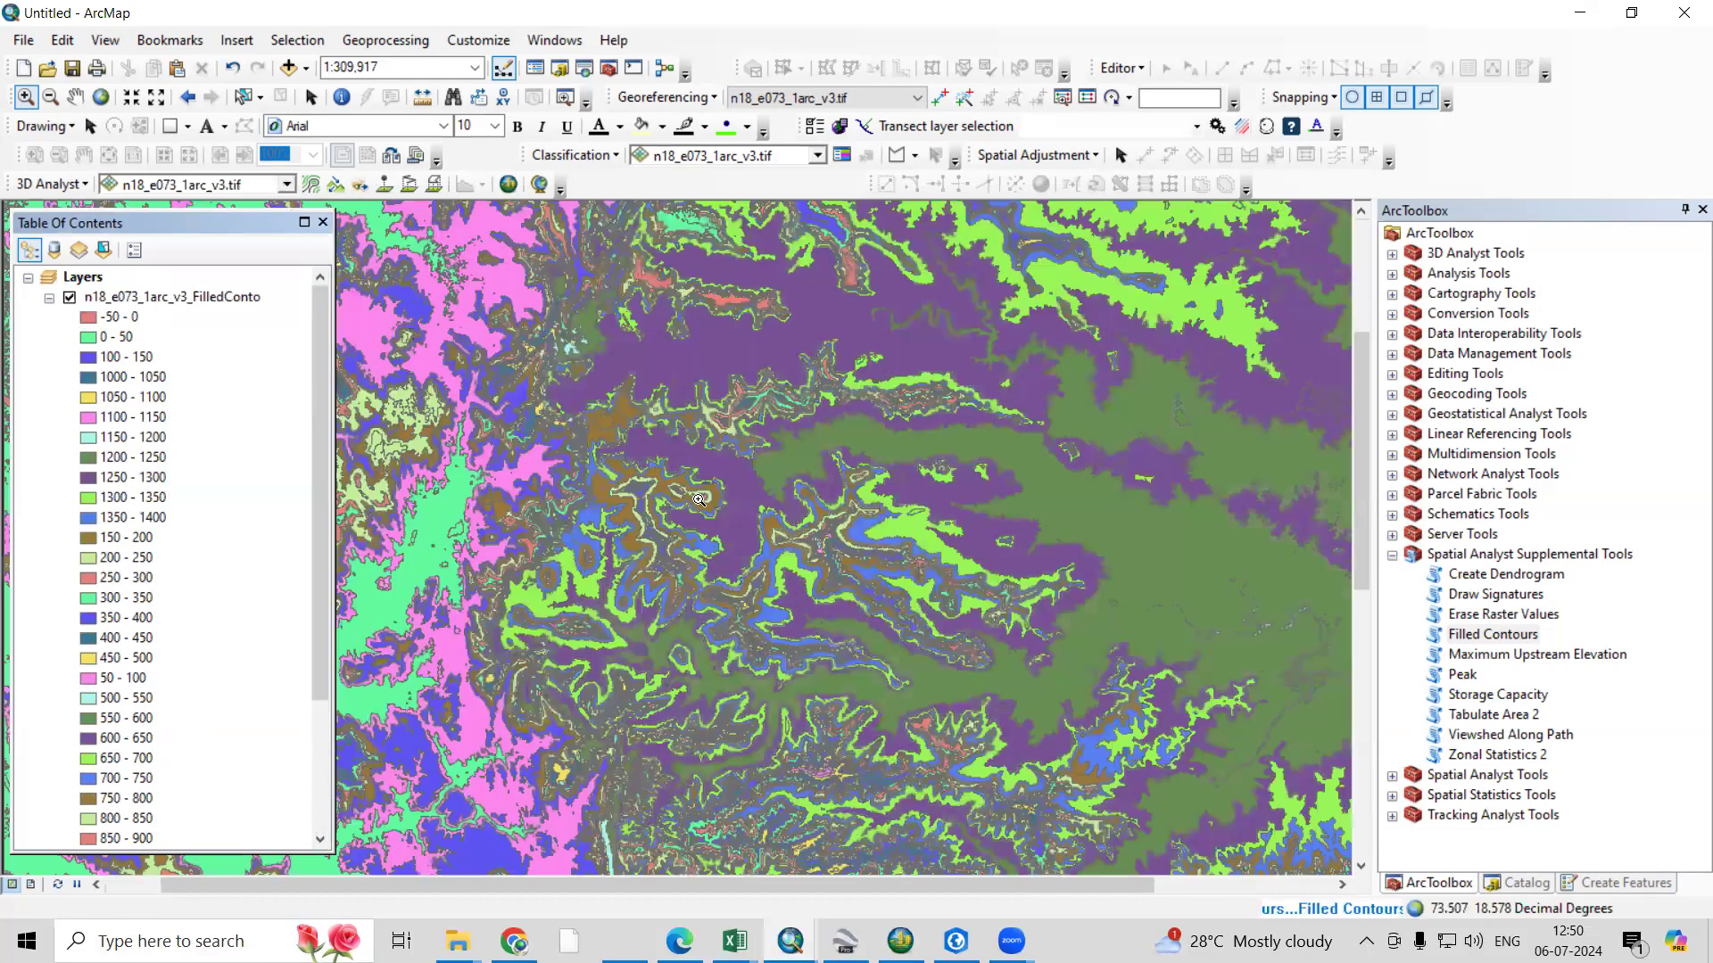
right_click(191, 301)
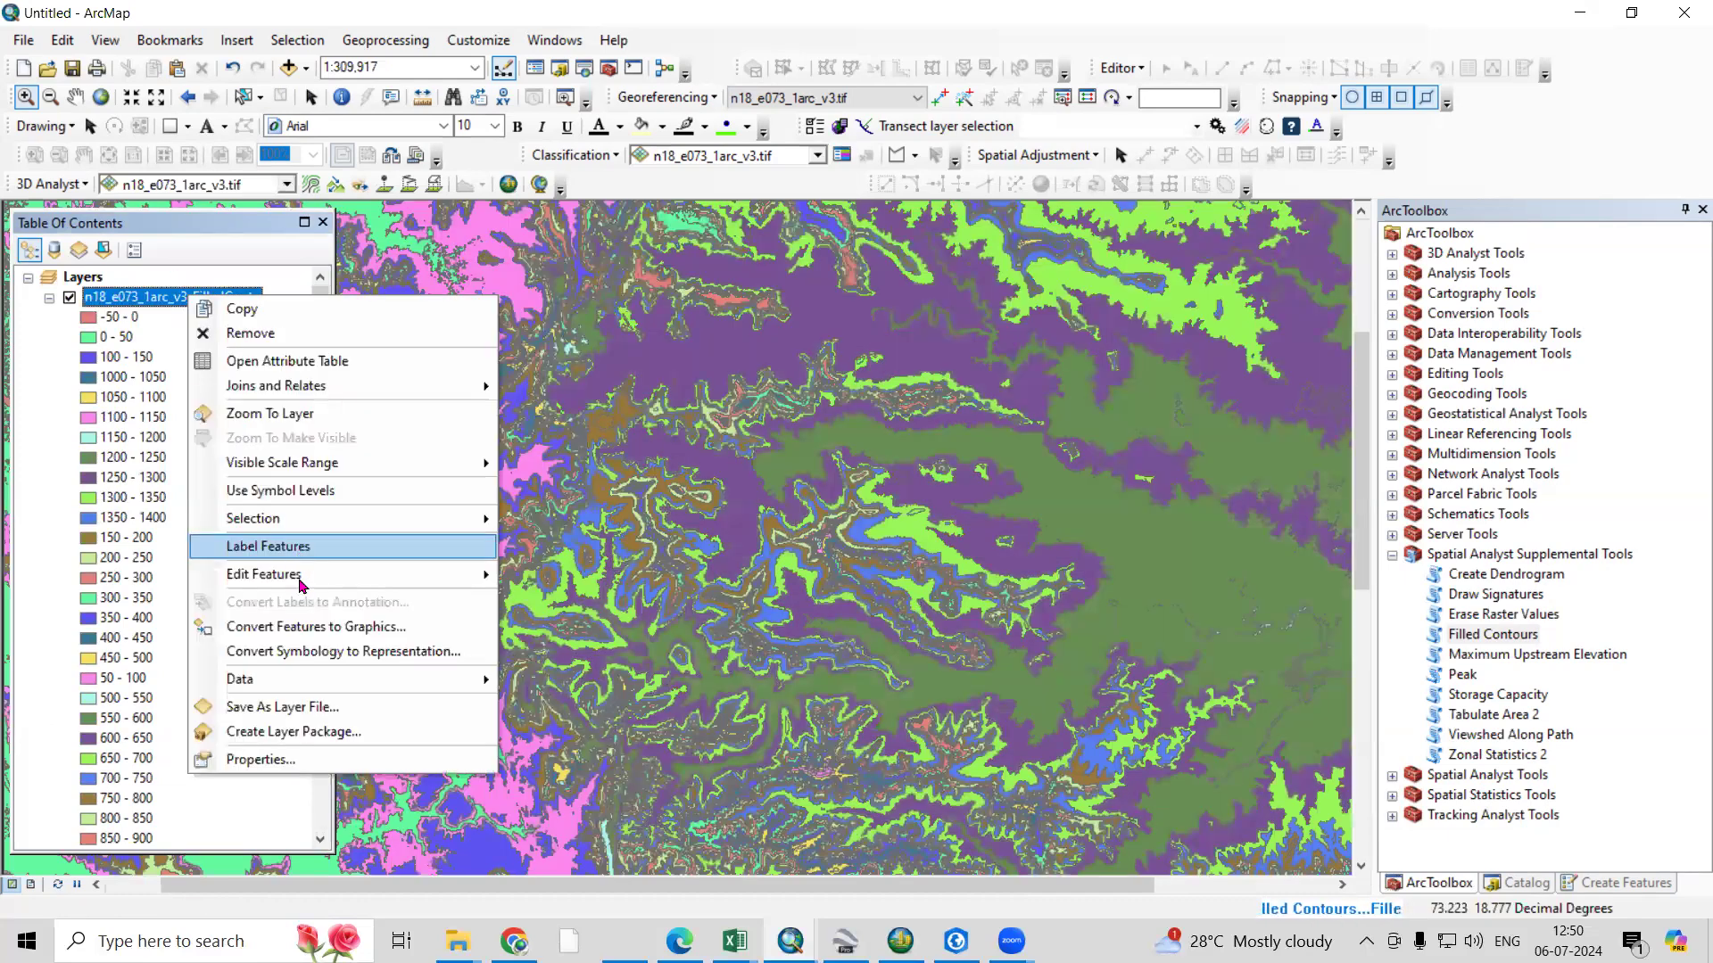
click(327, 770)
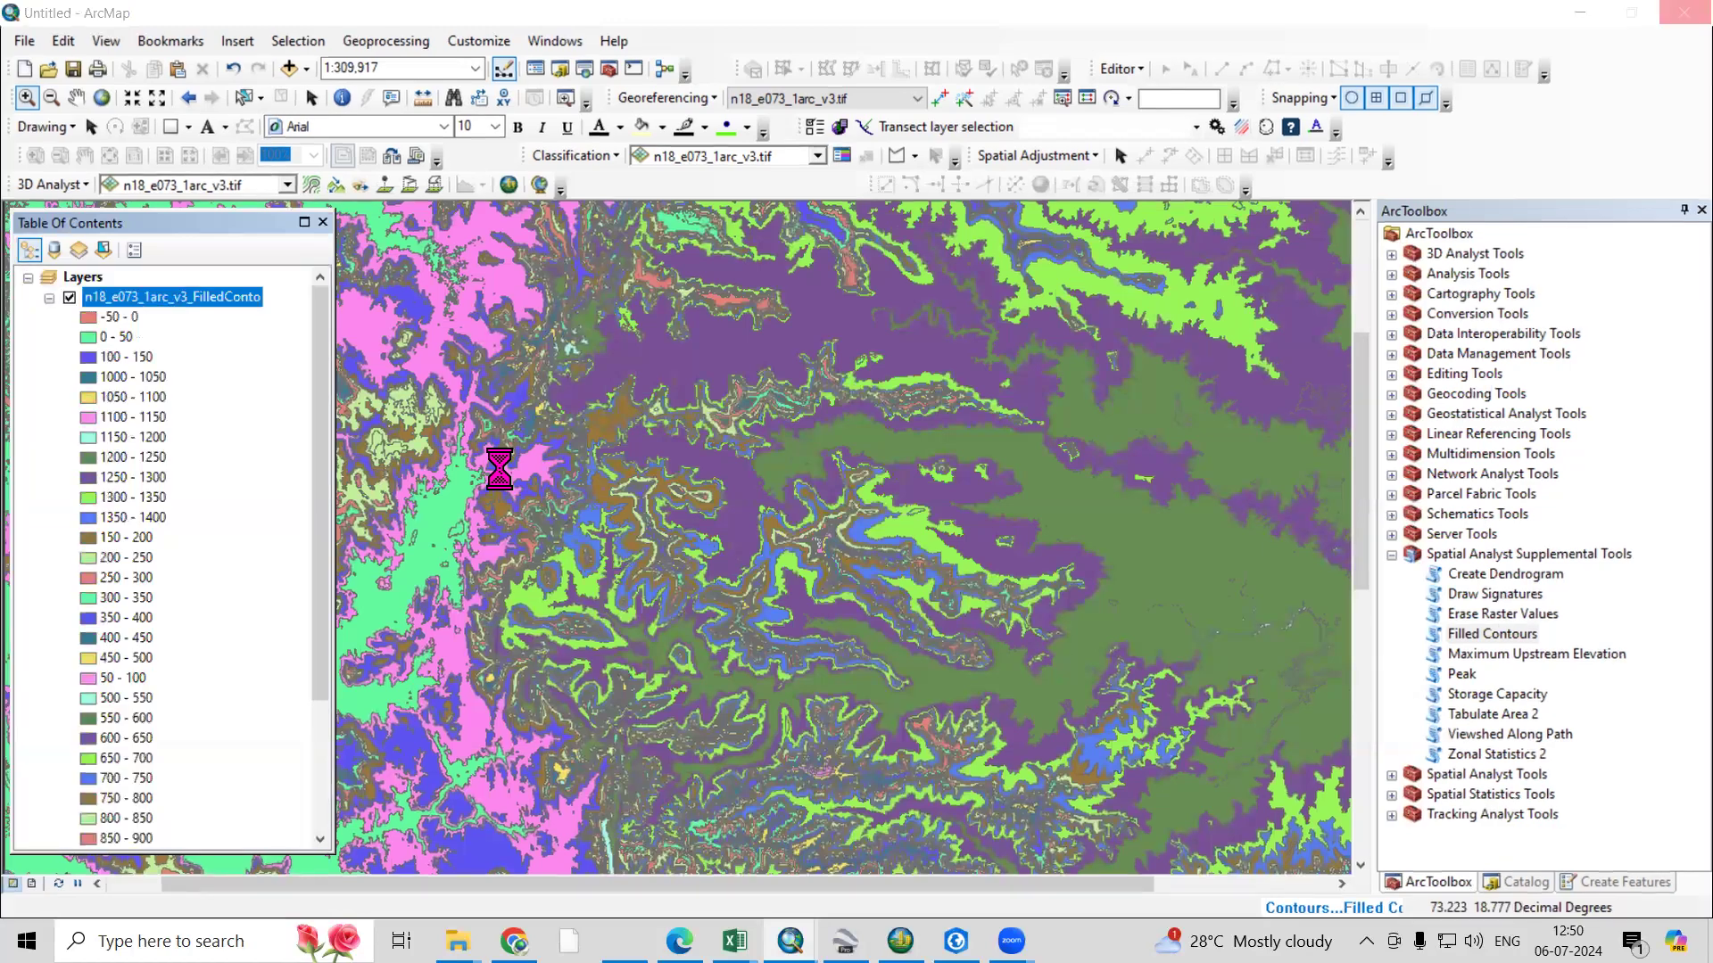
Inspect row 127's 400 - 450 contour range in the attribute table, then close it and reopen layer Properties
right_click(174, 314)
click(266, 363)
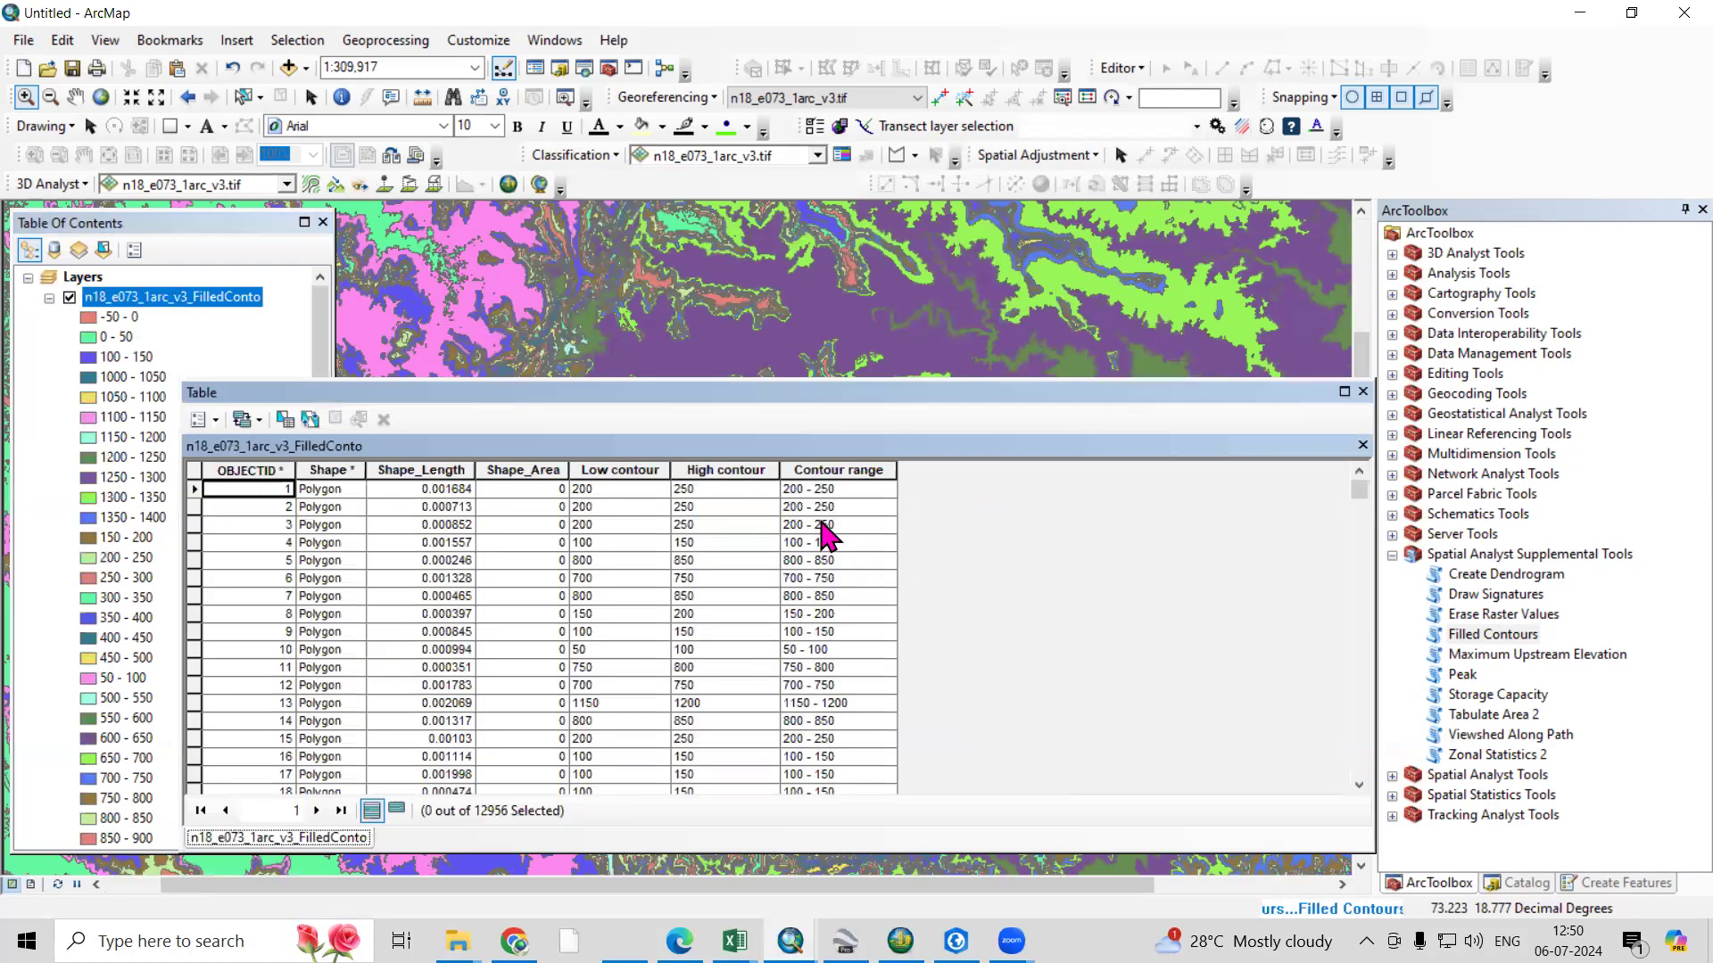
scroll(822, 535, down, 20)
scroll(823, 535, down, 20)
click(596, 496)
click(721, 495)
click(859, 495)
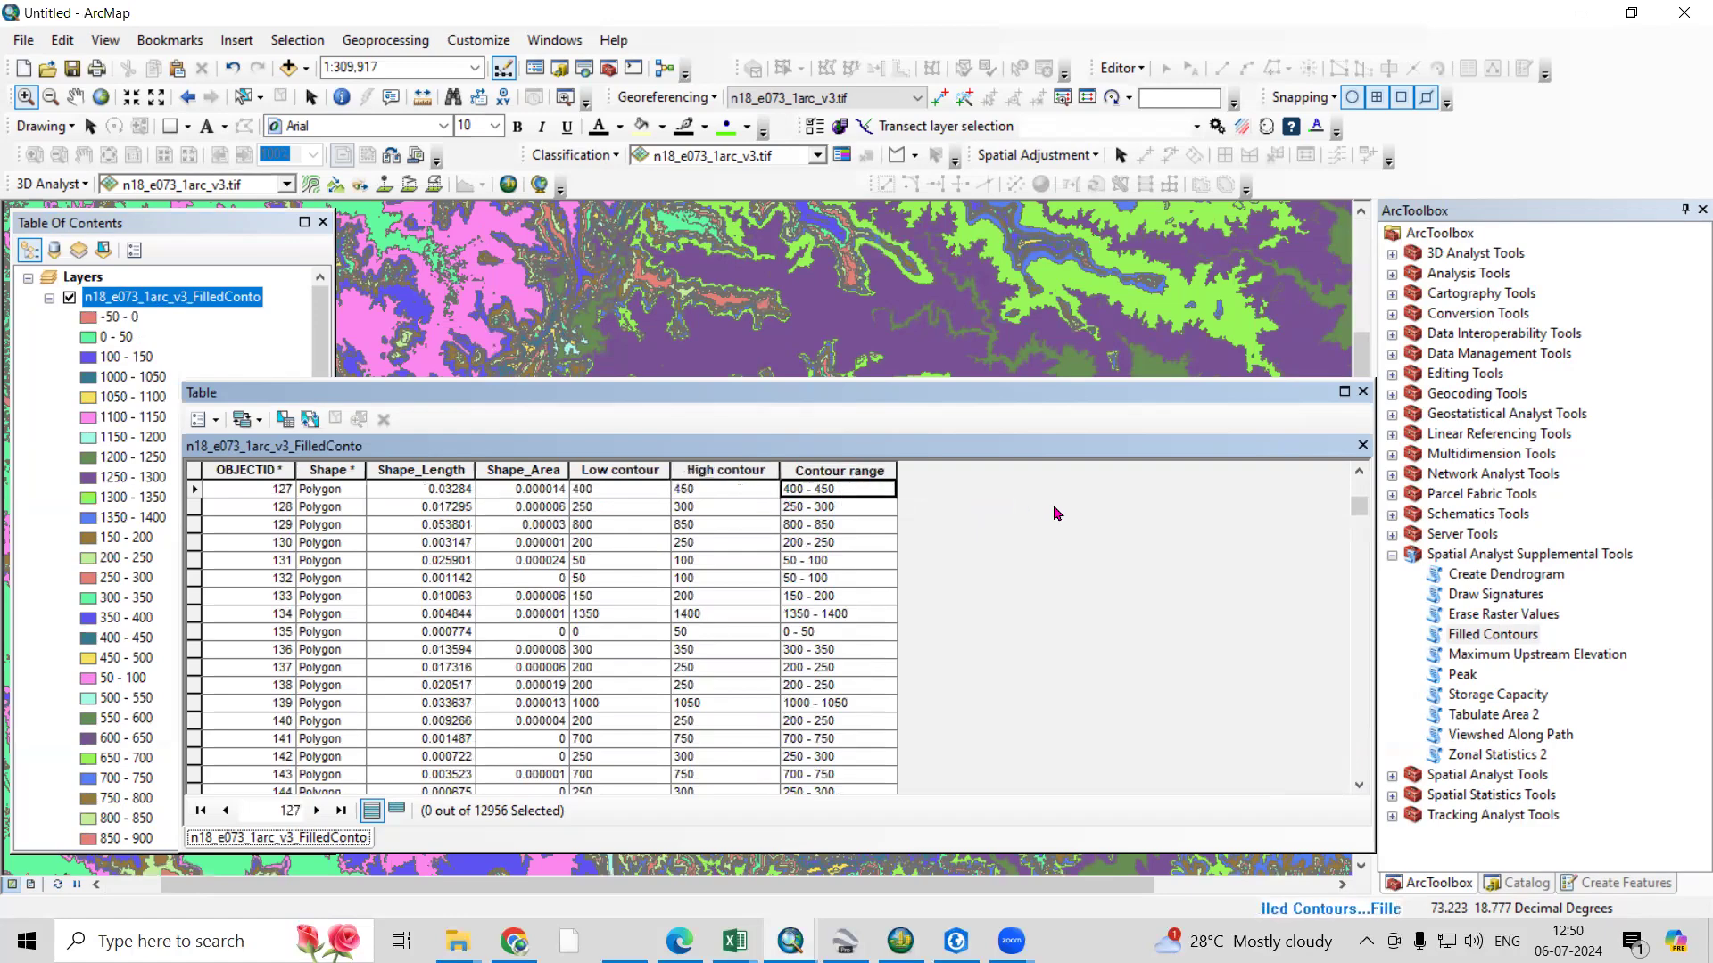
click(1362, 392)
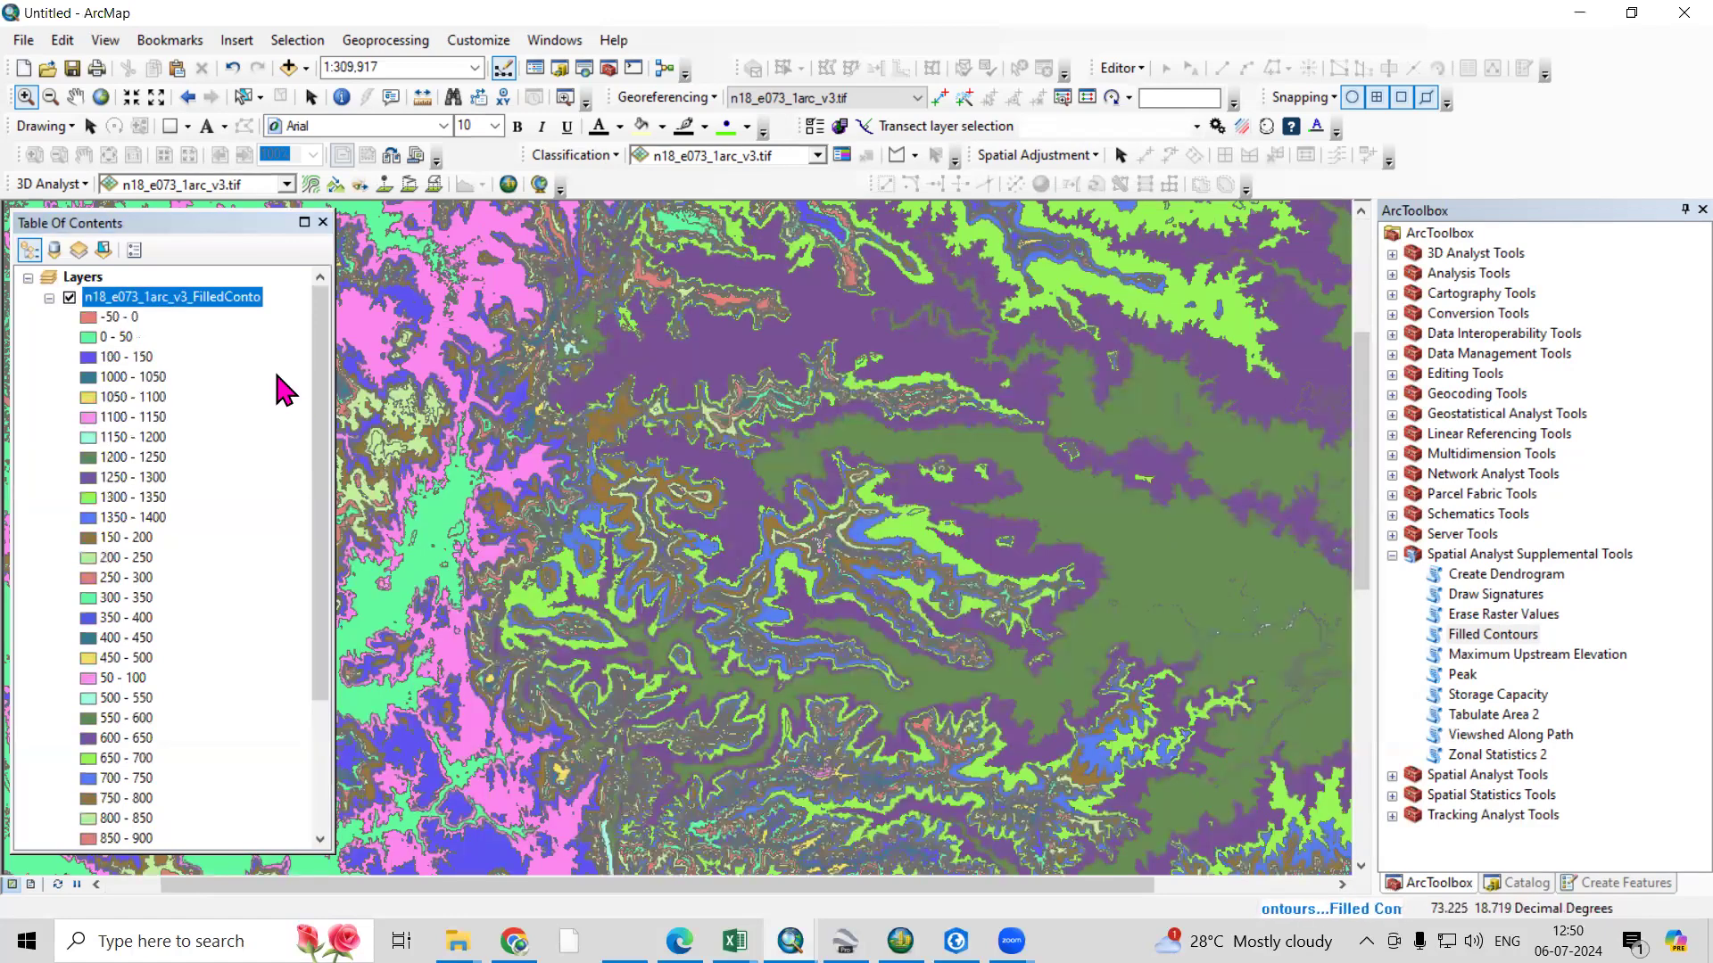
right_click(234, 298)
click(306, 760)
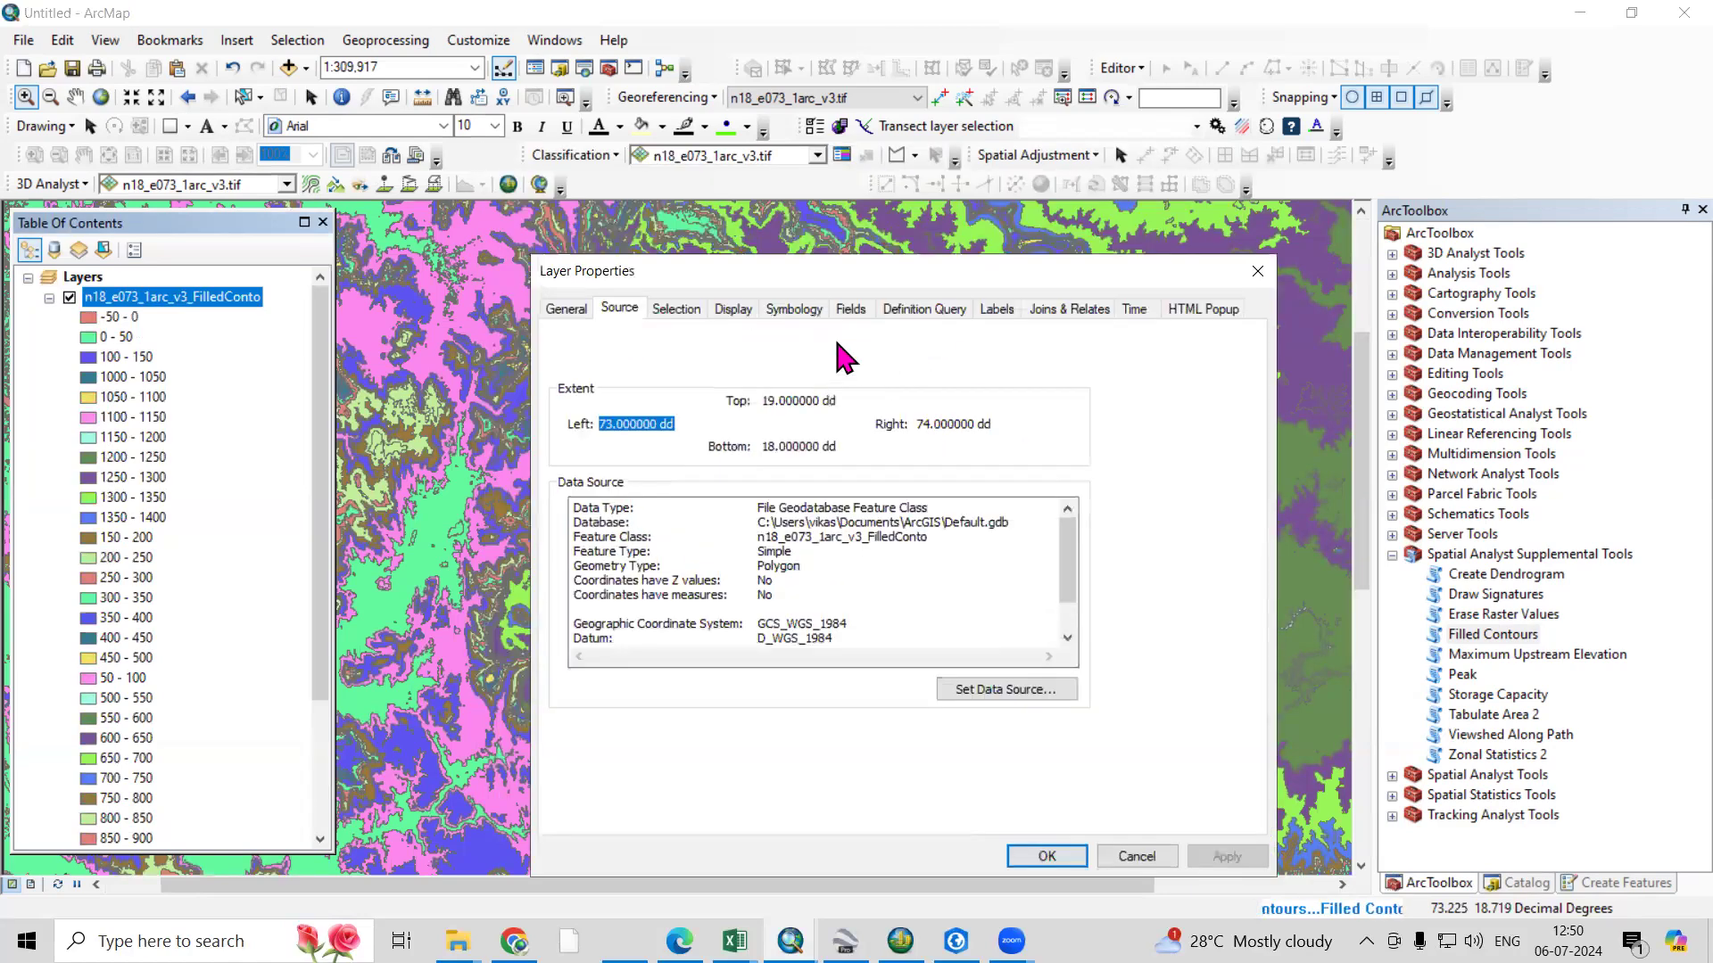
Apply a green-yellow-red colour ramp on the Symbology tab
click(794, 308)
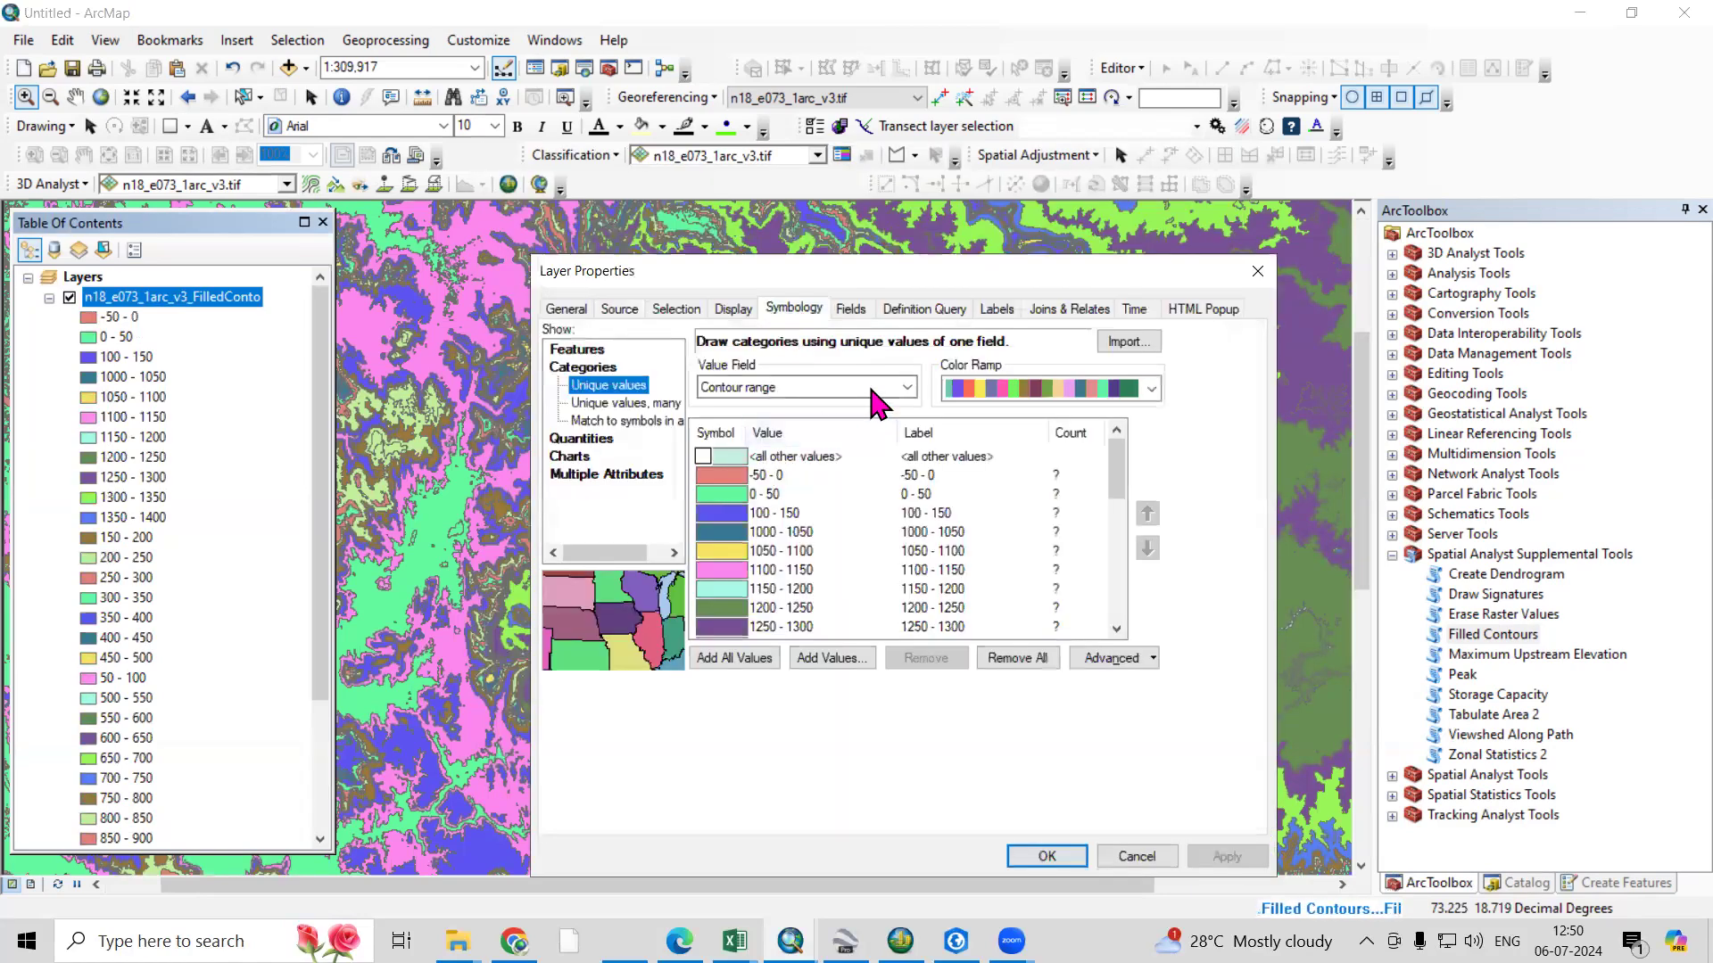
click(953, 391)
click(1071, 486)
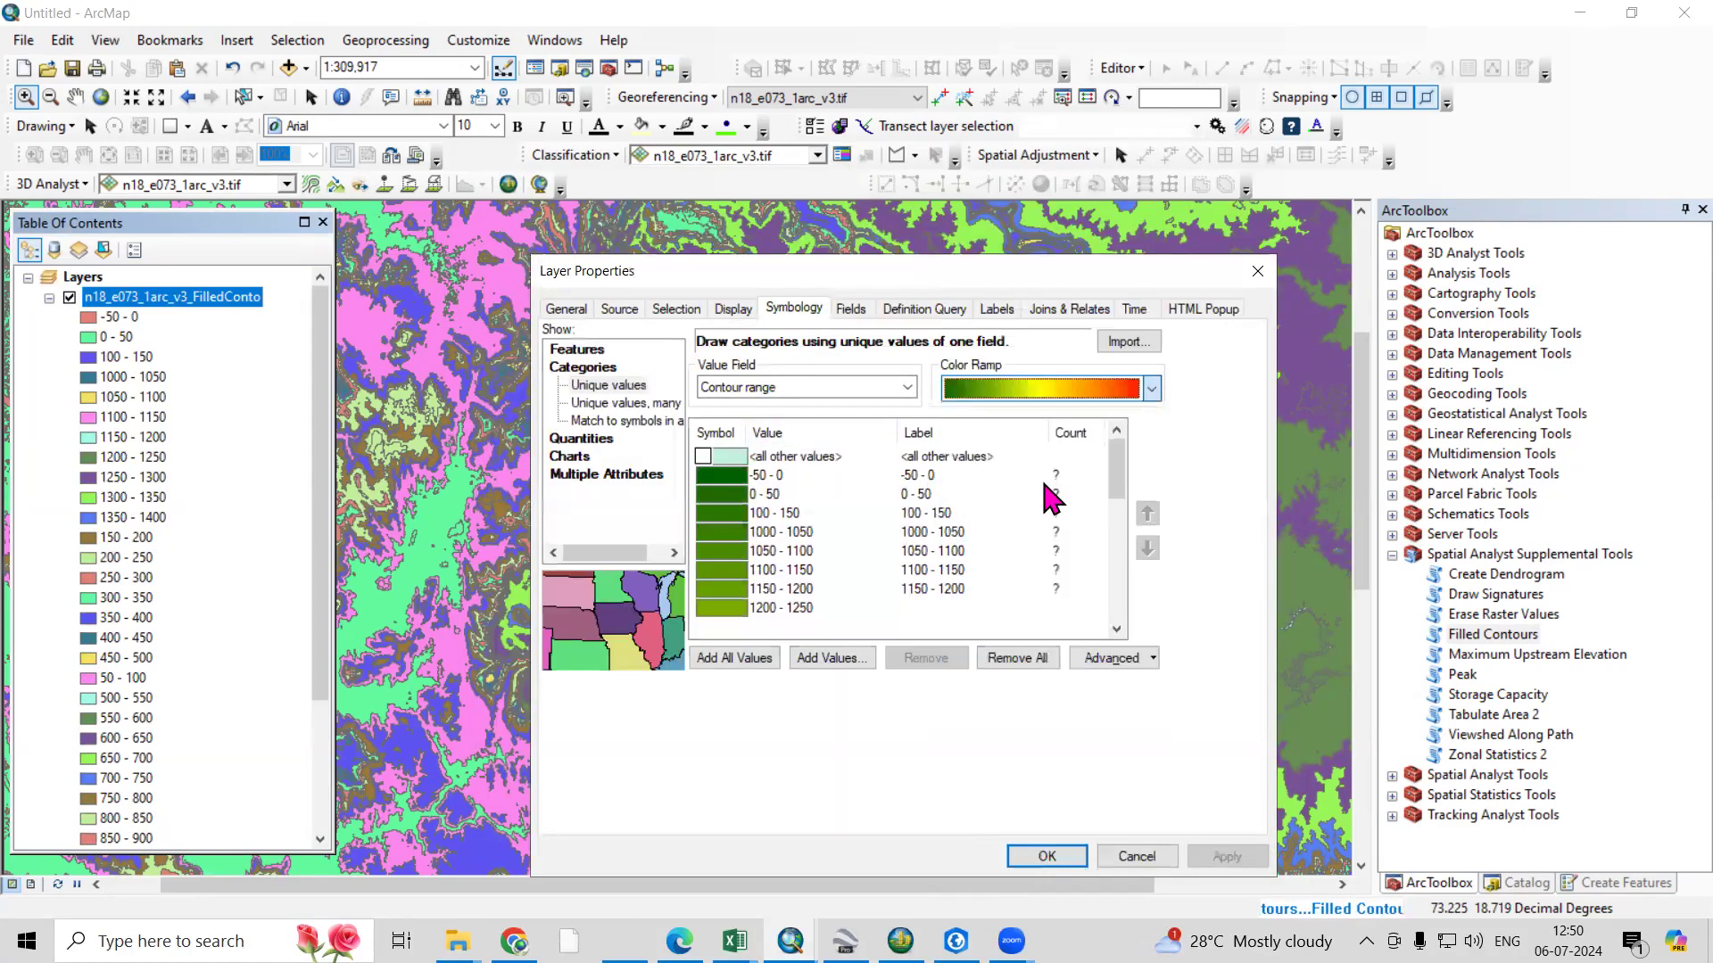
Preview Quantities symbology by Shape_Length, then return to Categories unique values
click(605, 441)
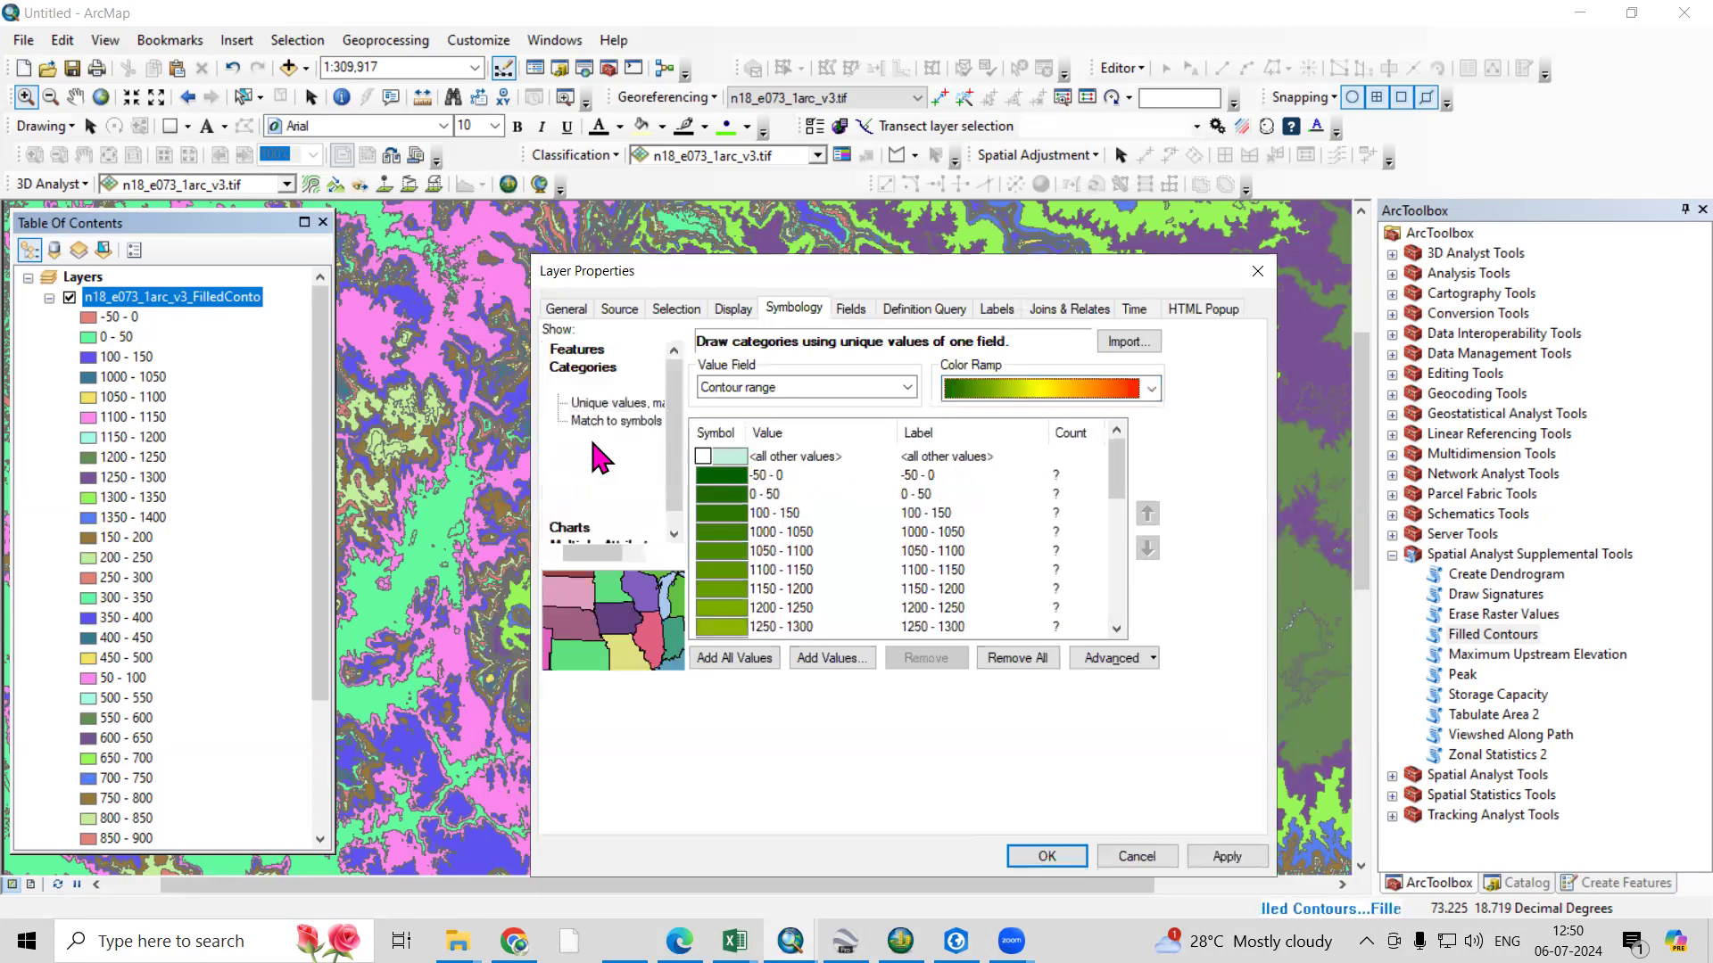
click(848, 388)
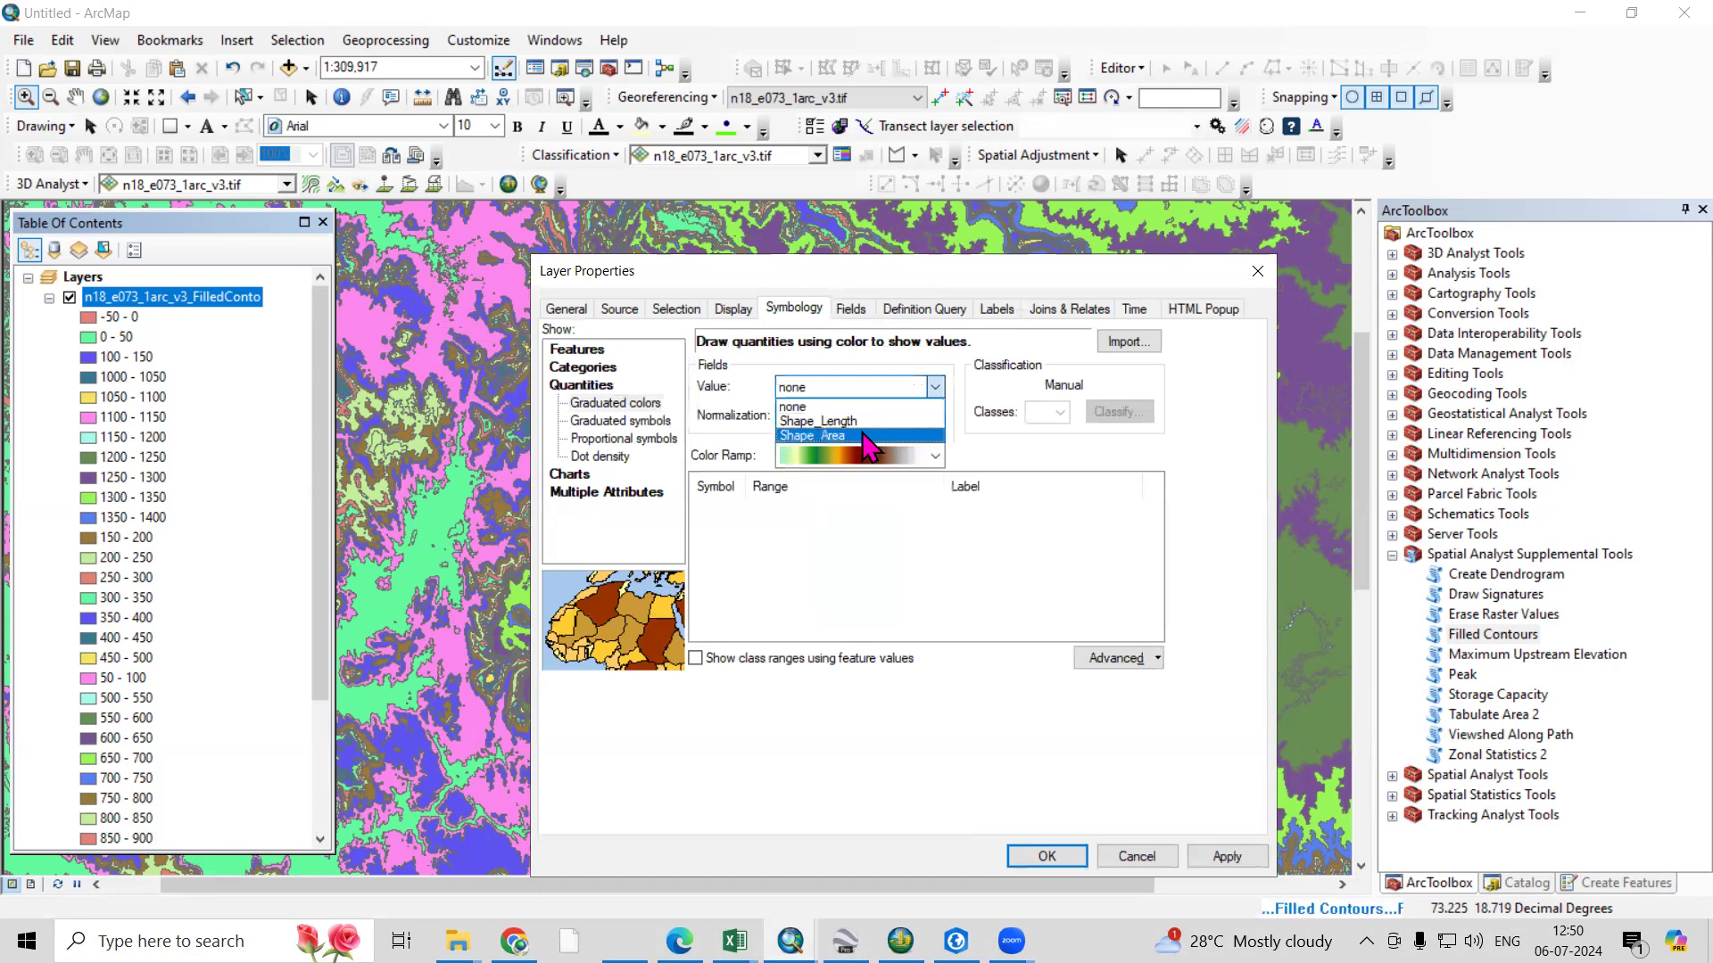
click(838, 421)
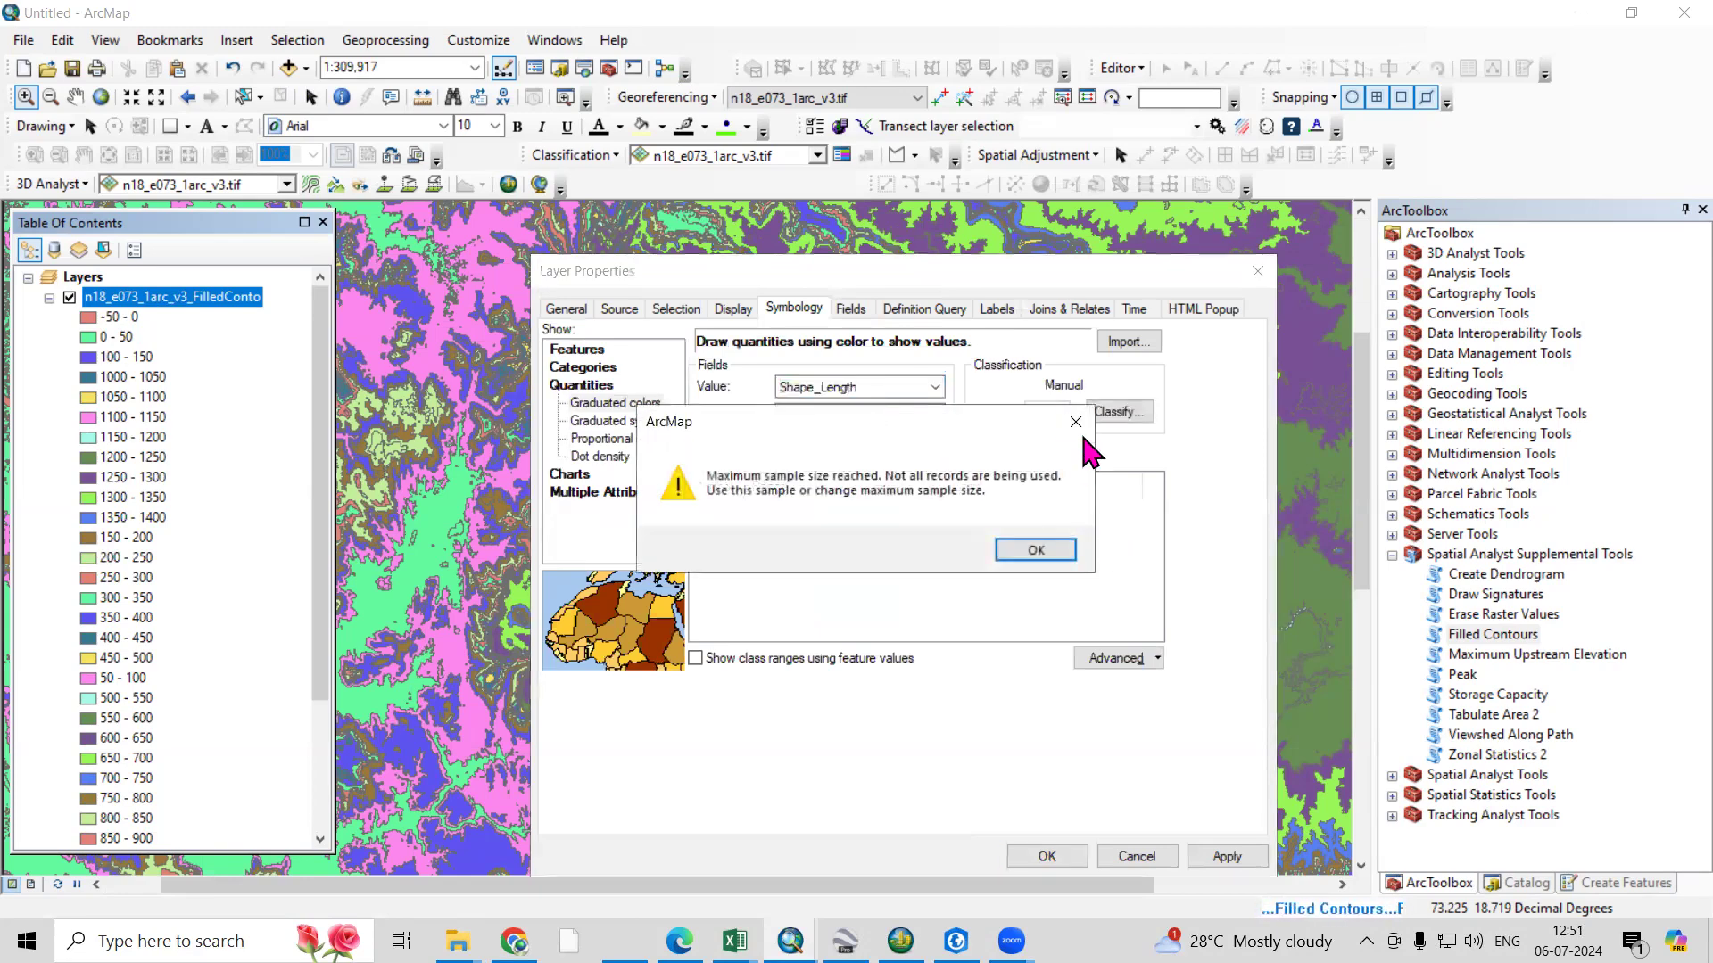
click(1075, 421)
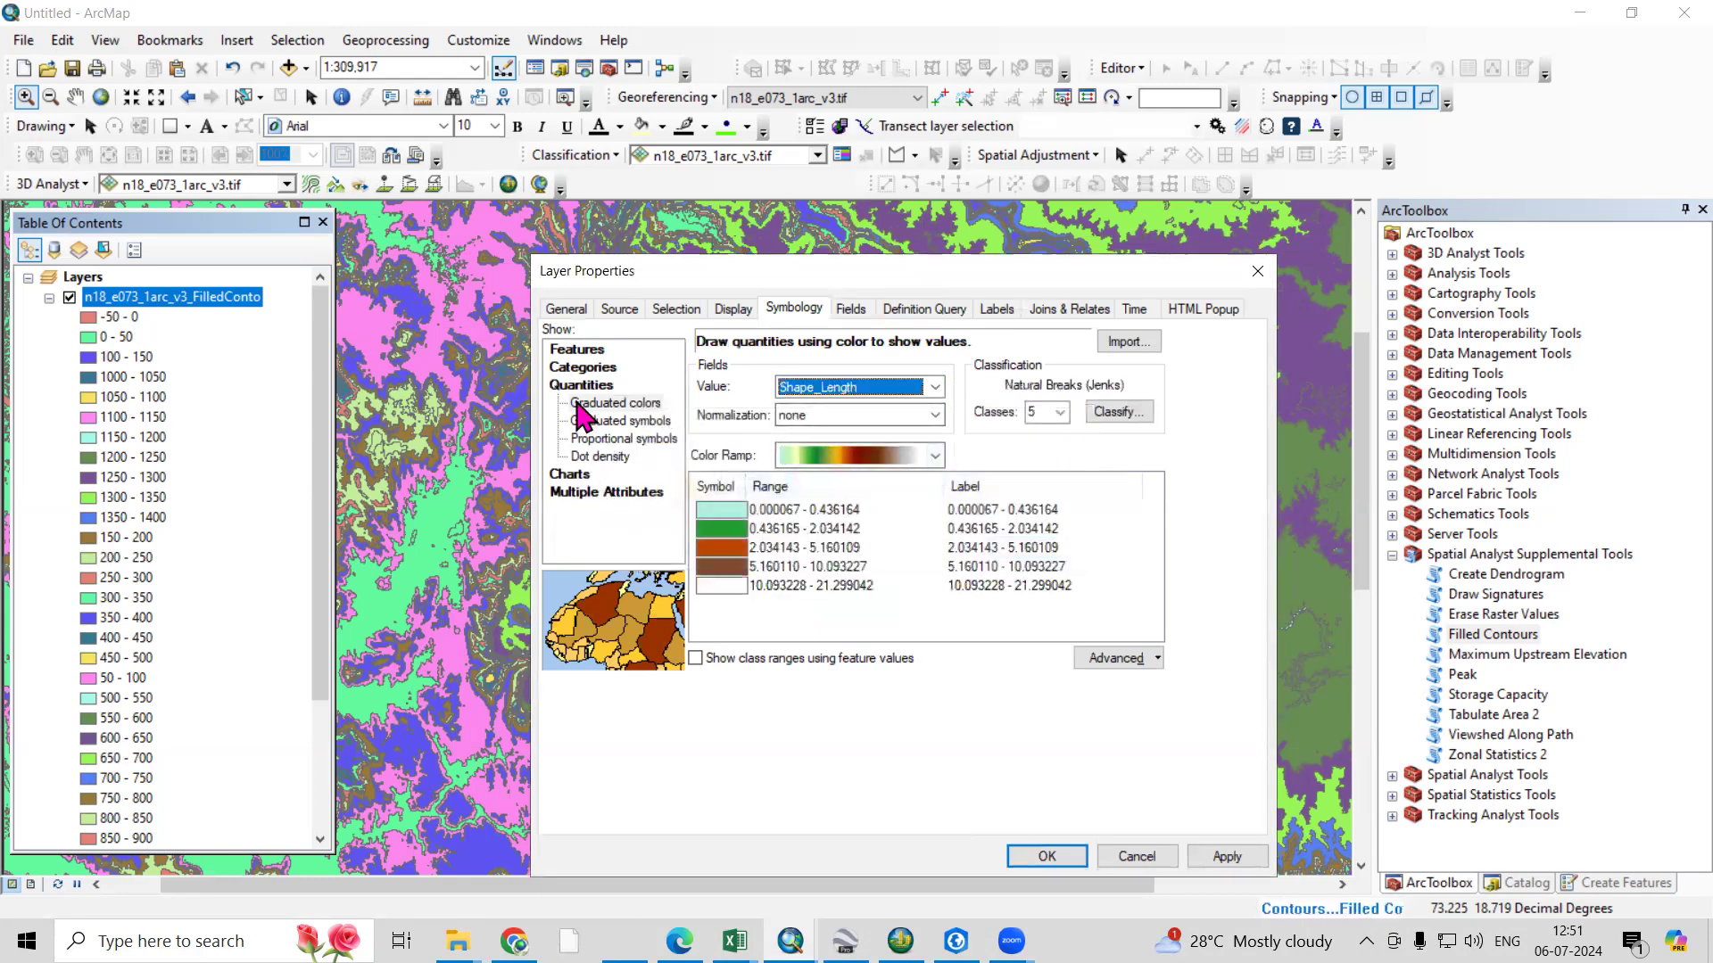
click(582, 370)
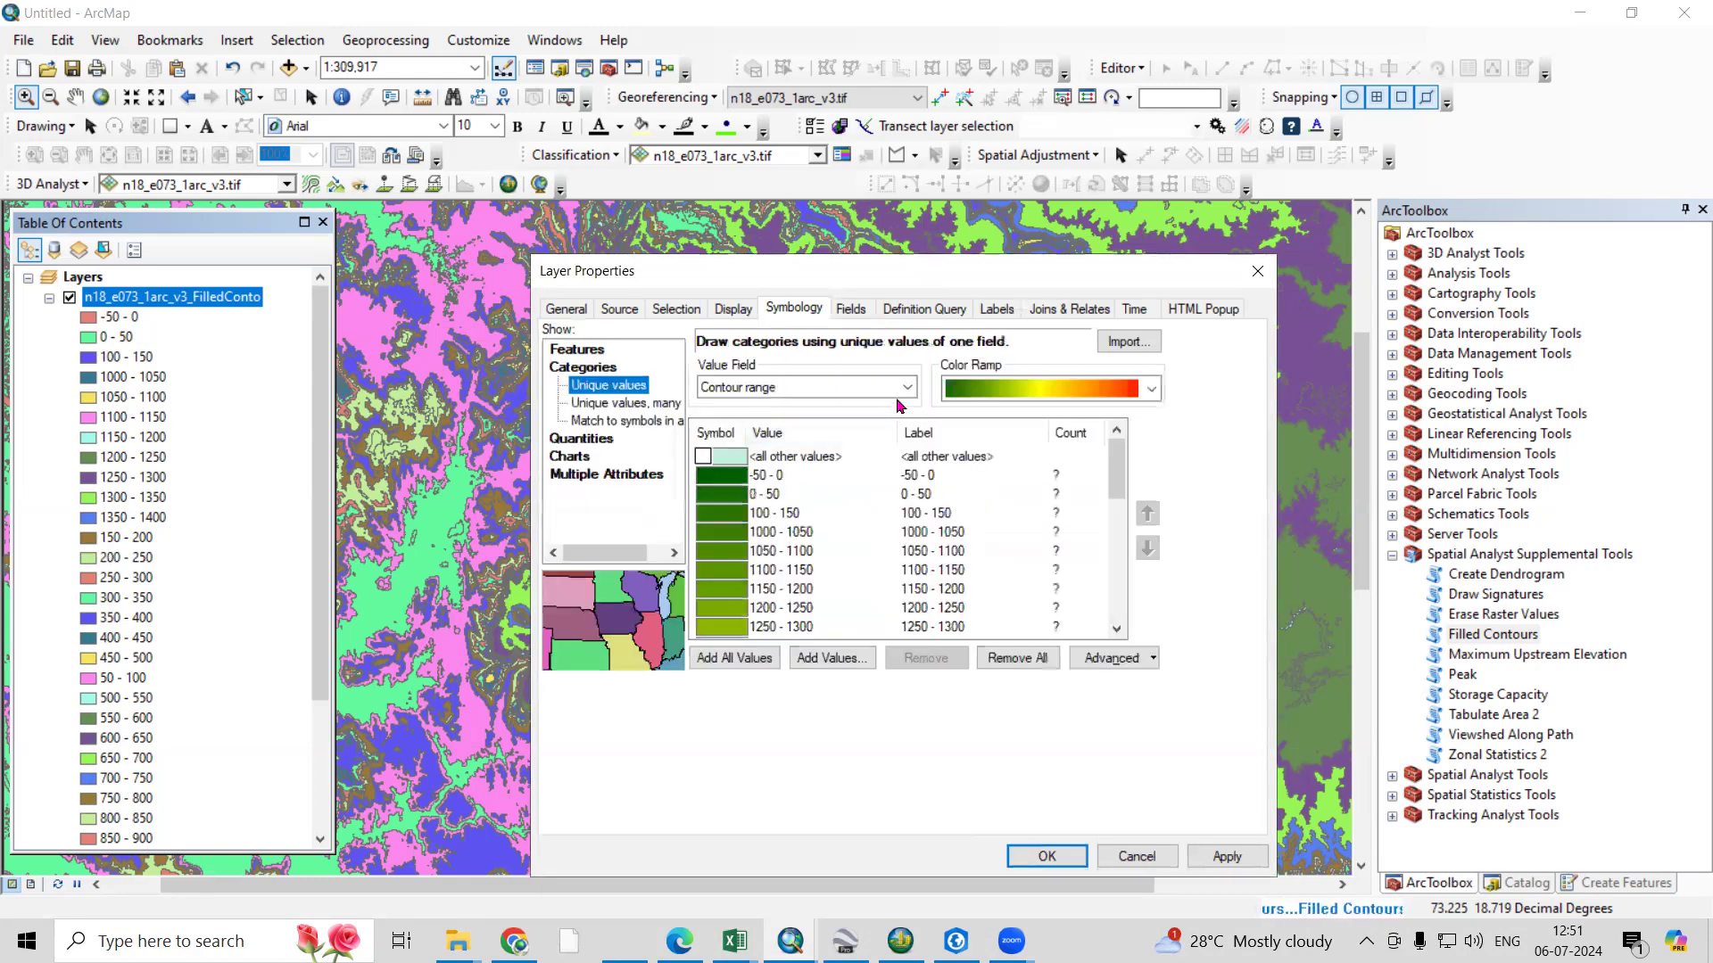
Add all Contour range values and apply a random multicolour ramp
click(908, 390)
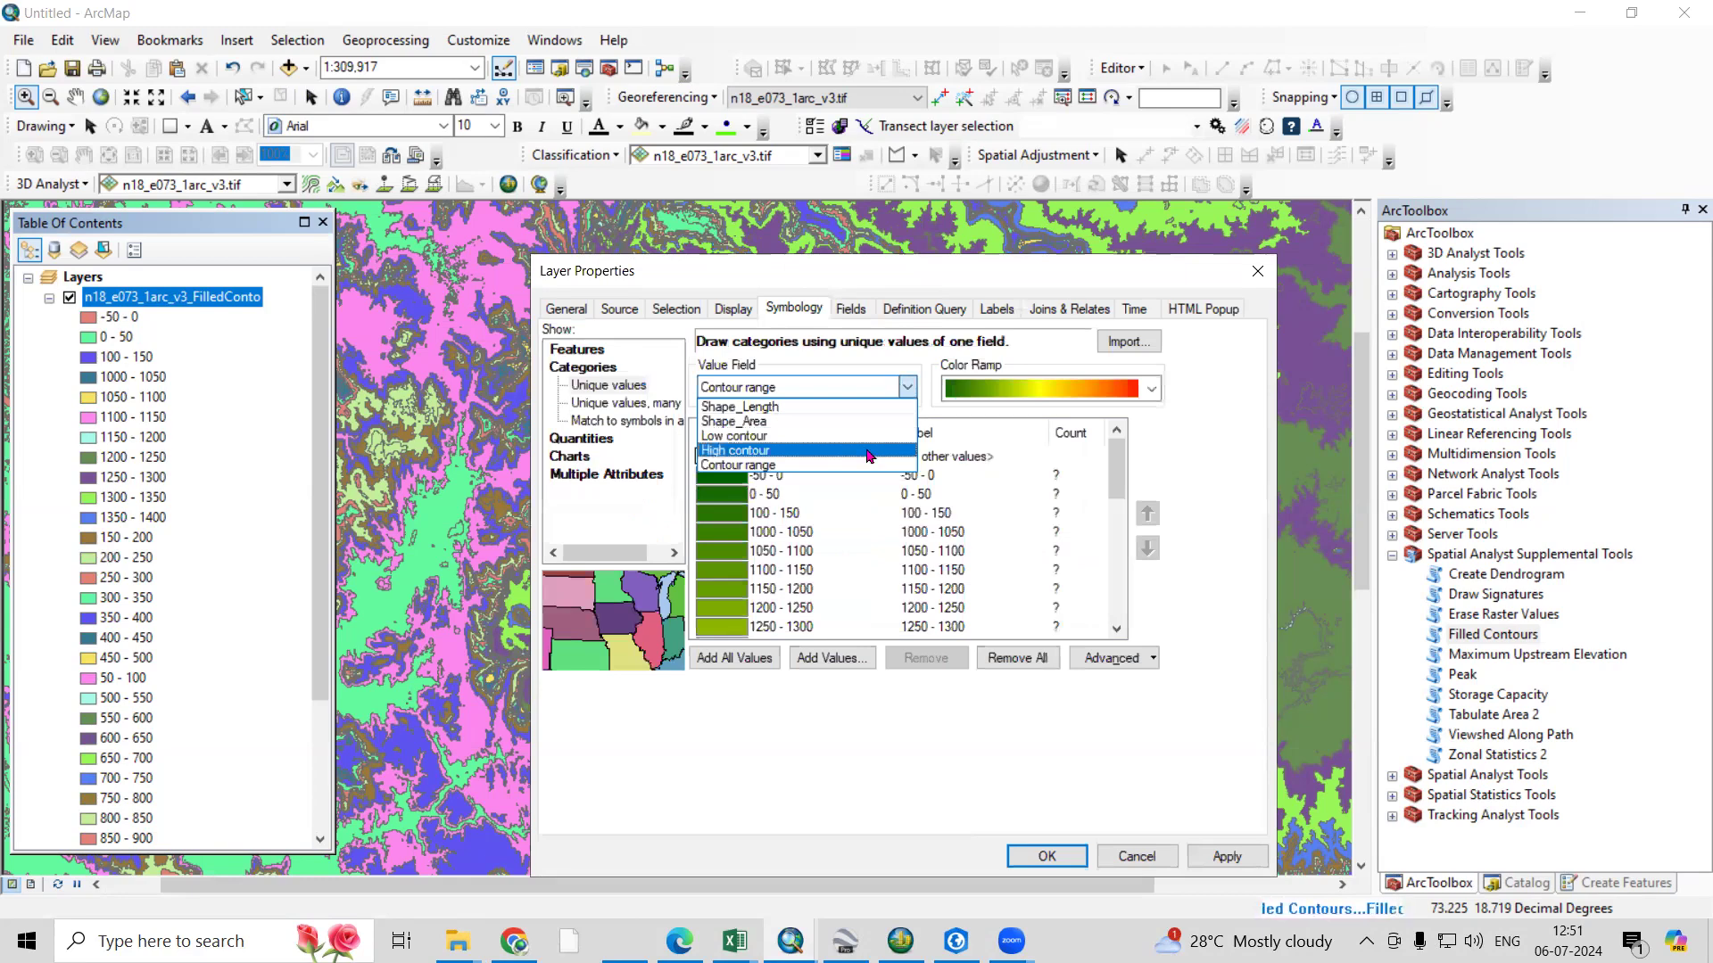
click(868, 466)
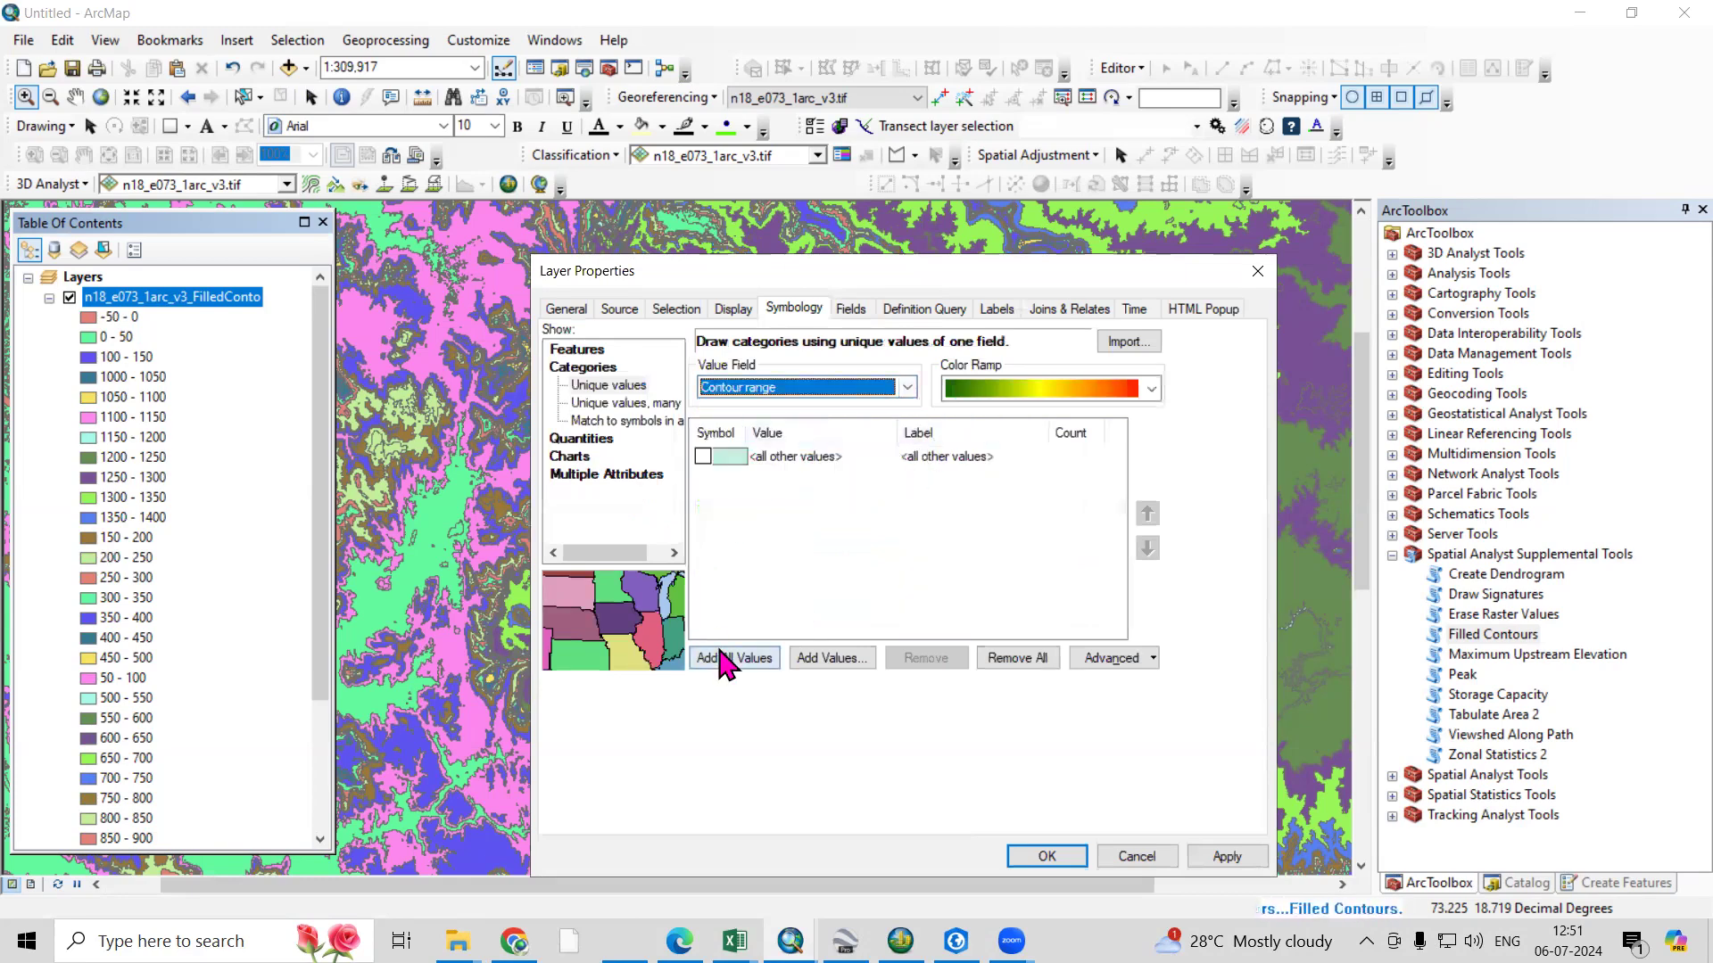
click(722, 657)
click(1151, 389)
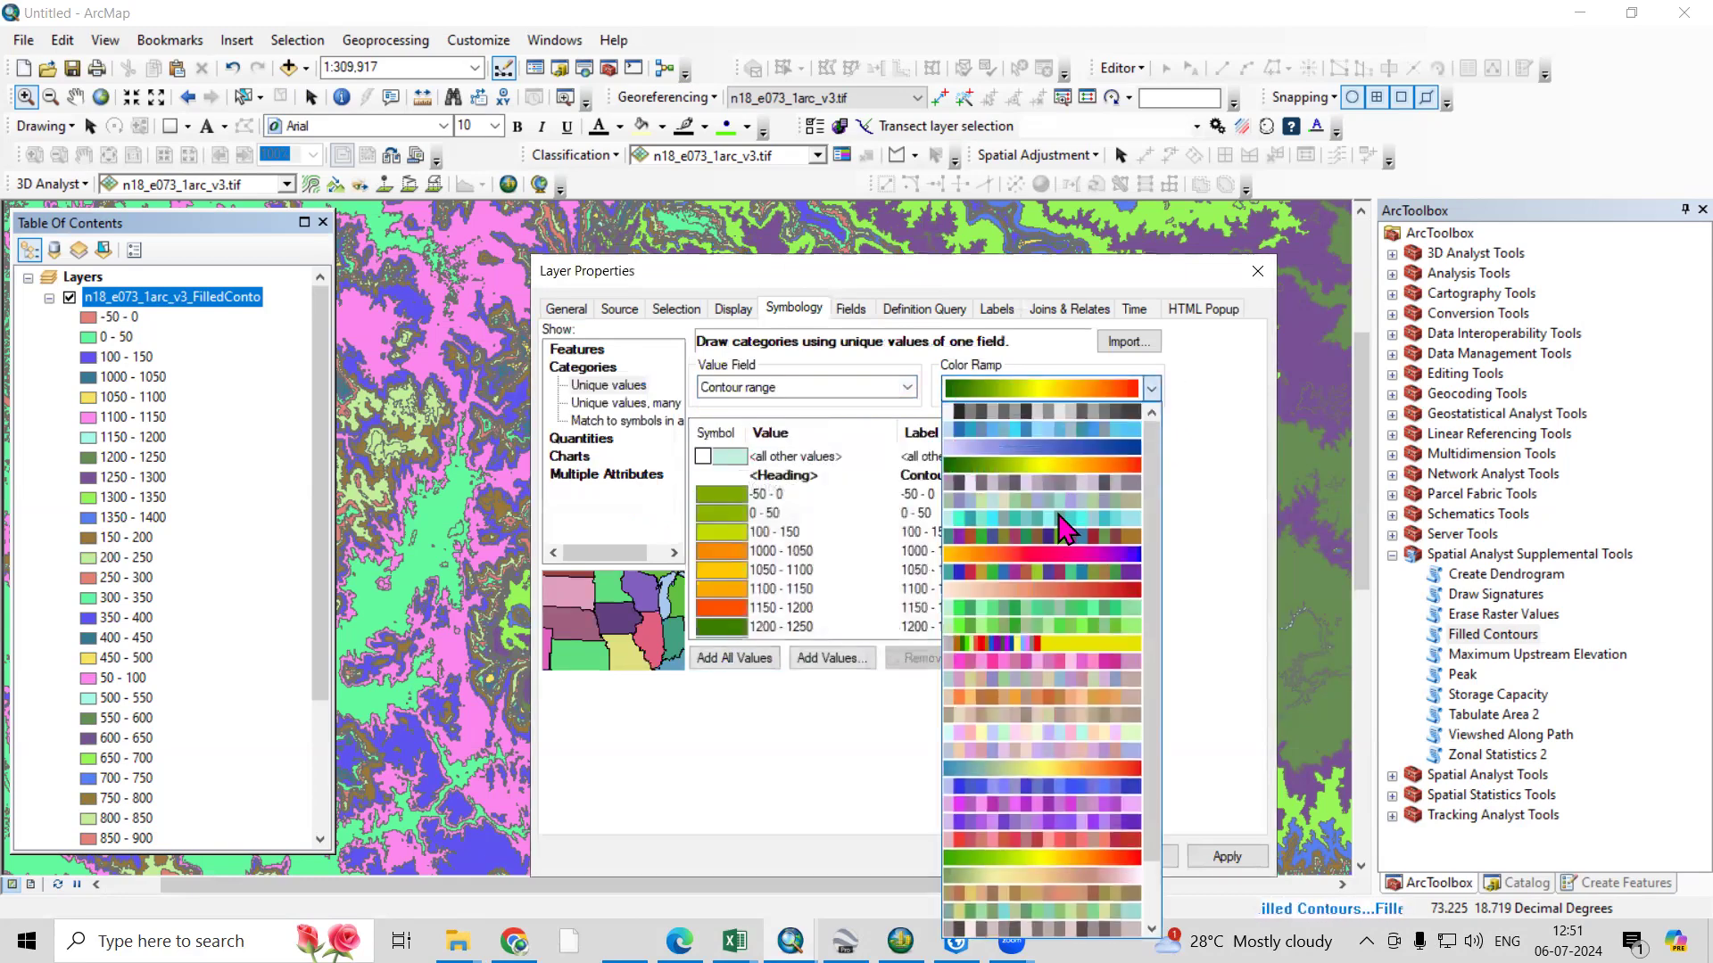
click(1057, 567)
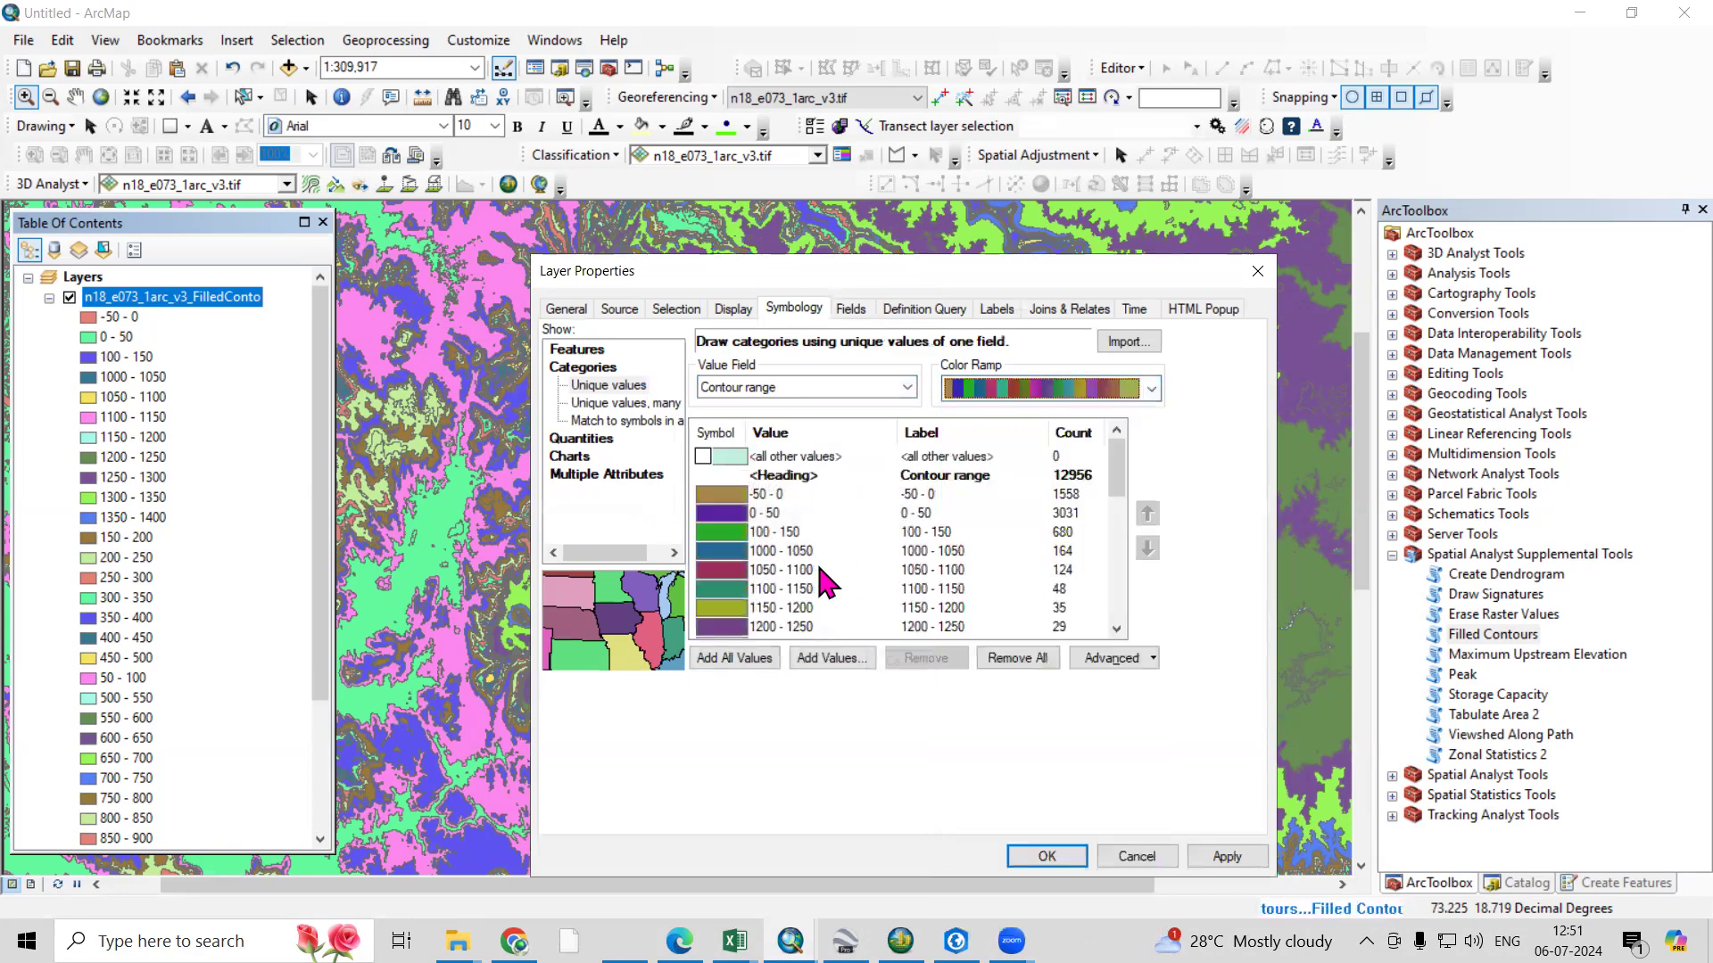
Try graduated colours on Shape_Area with no normalization
scroll(828, 584, down, 7)
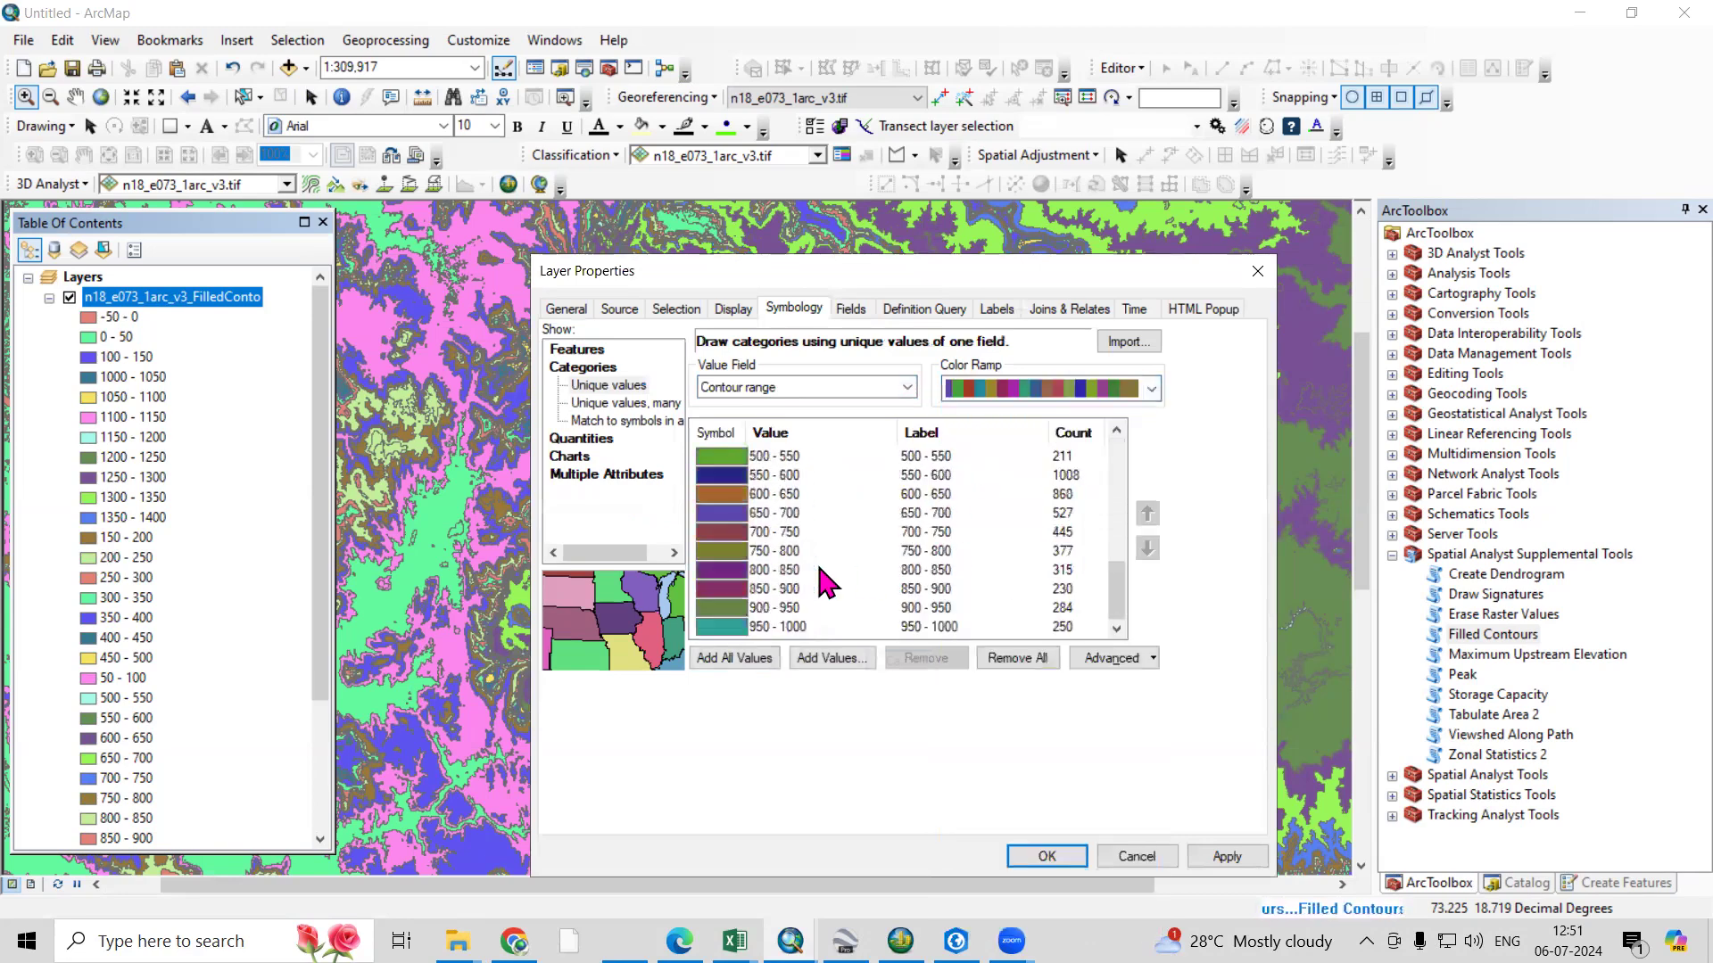
click(581, 438)
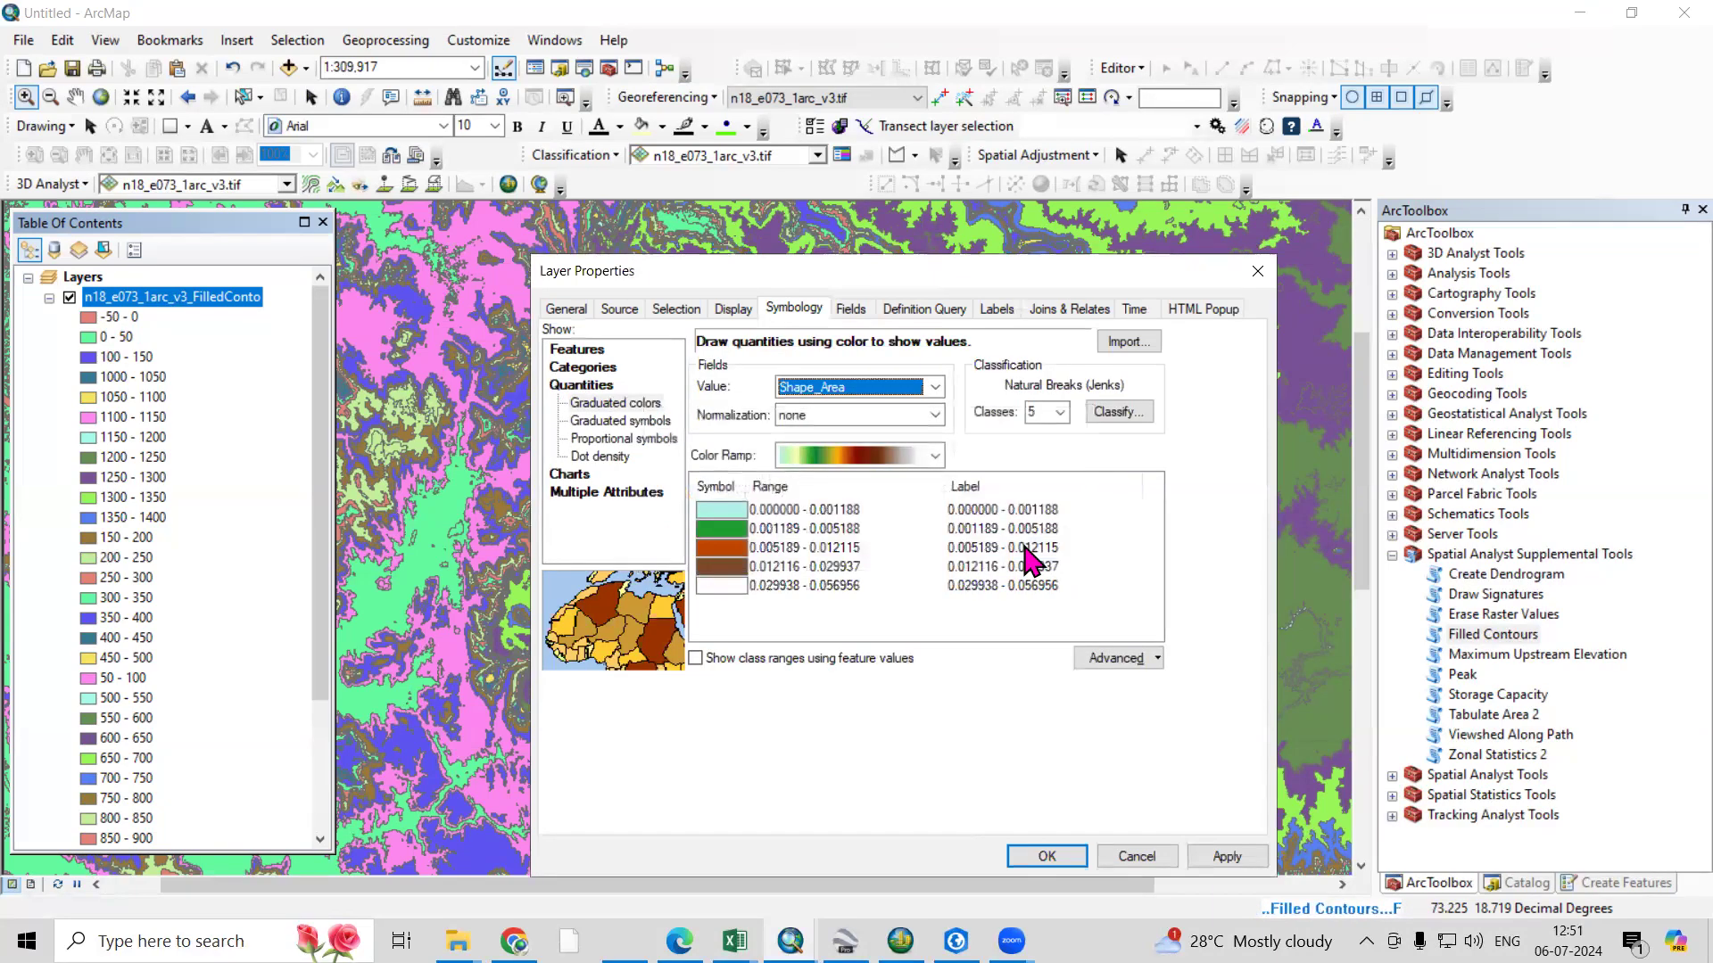
click(934, 386)
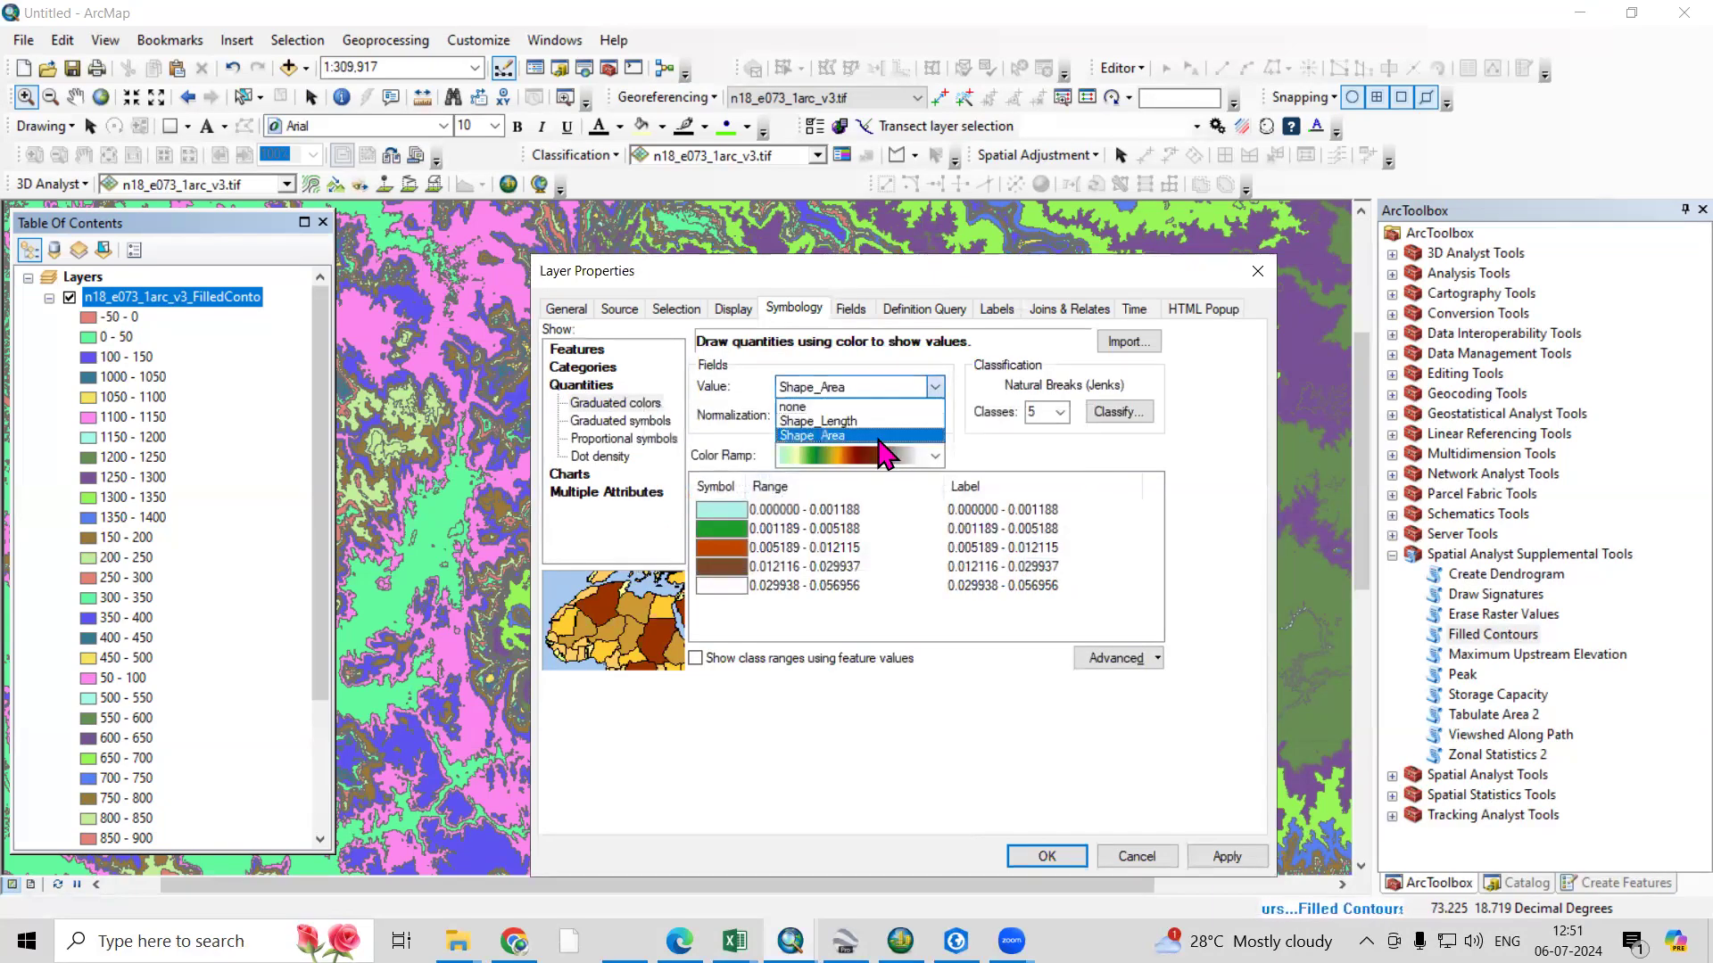
click(886, 436)
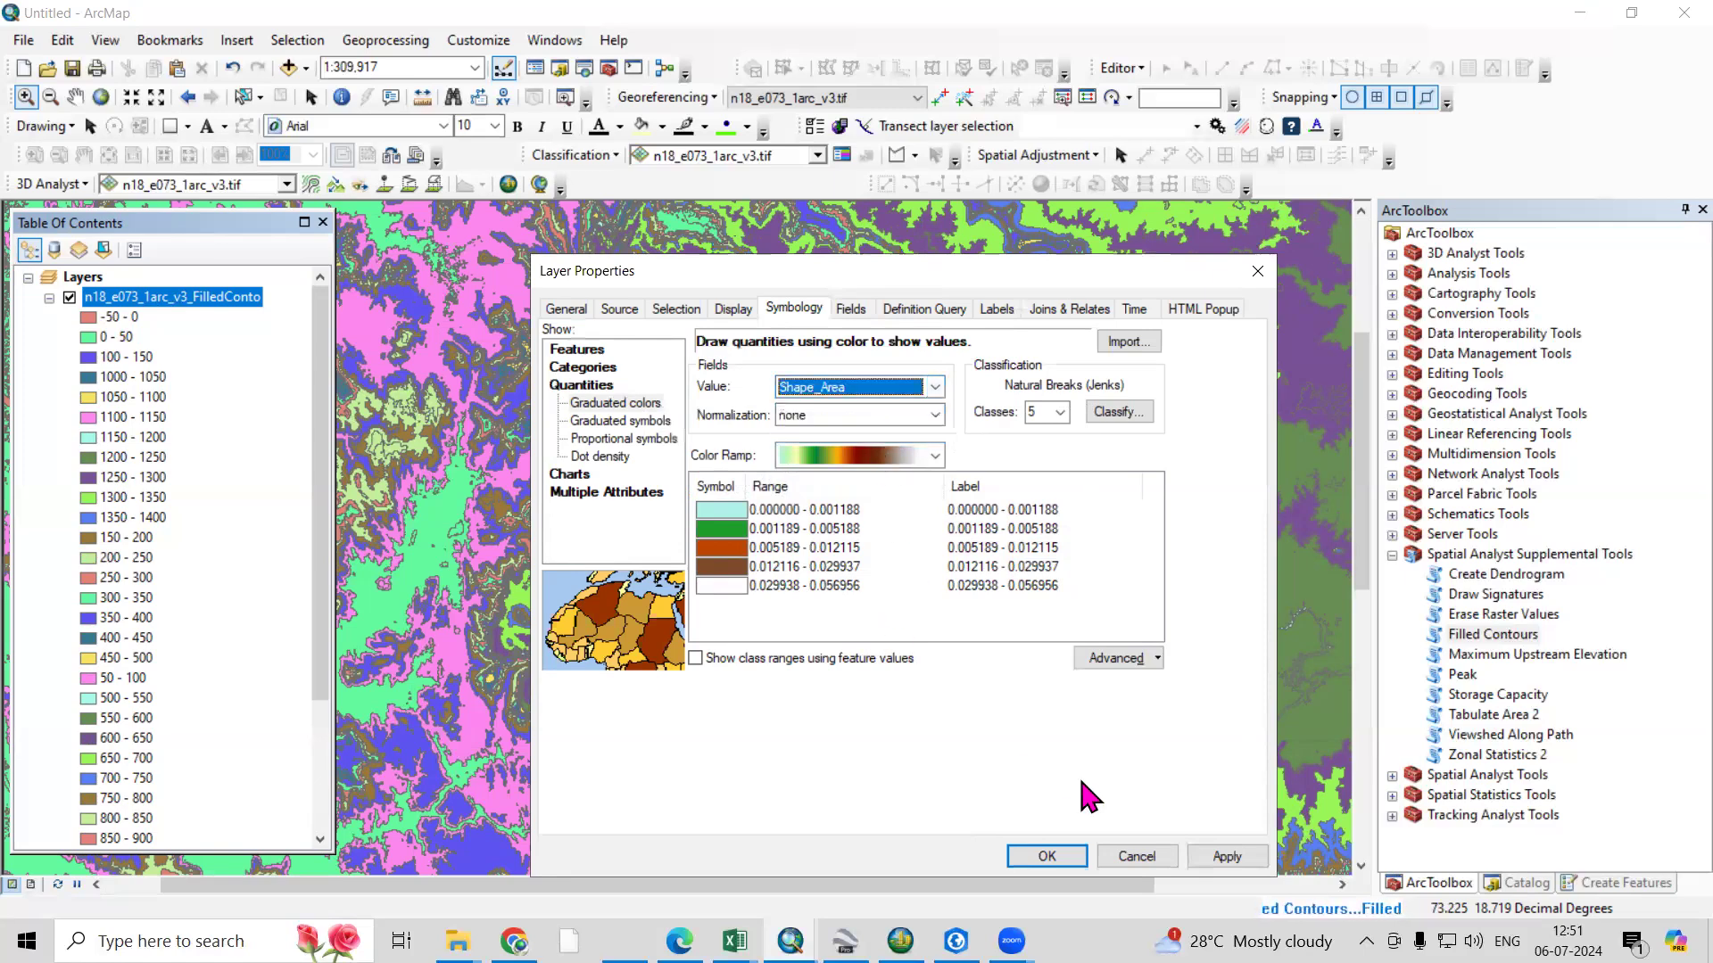
click(852, 416)
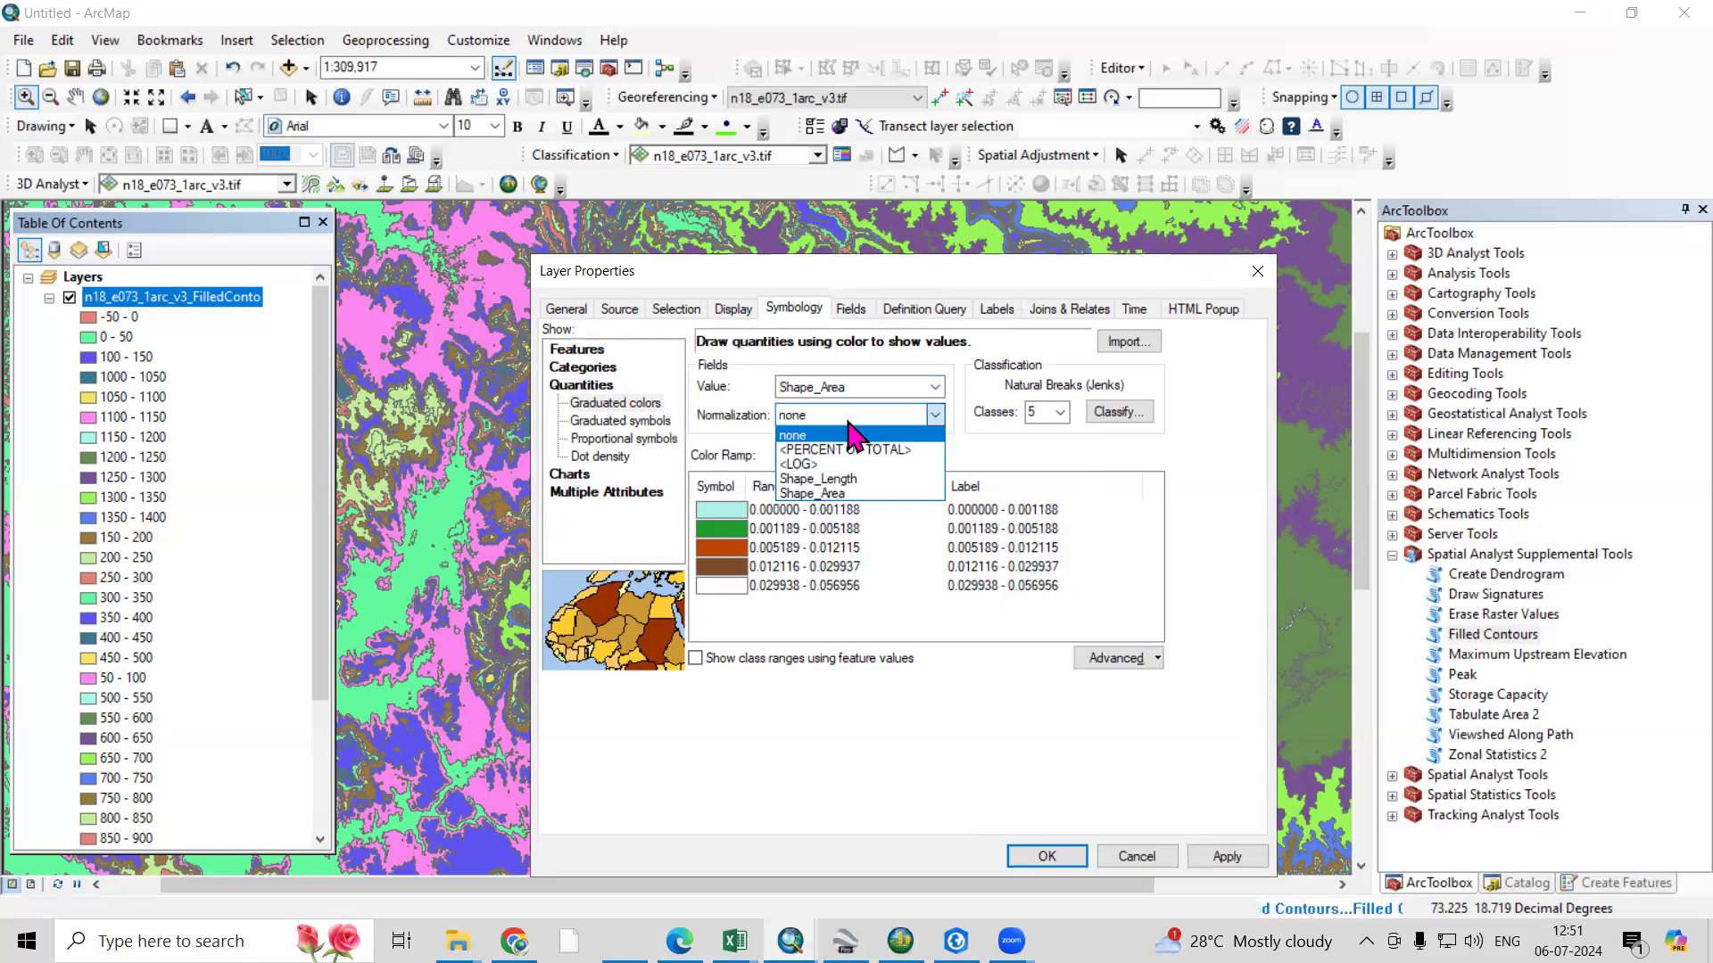
click(852, 435)
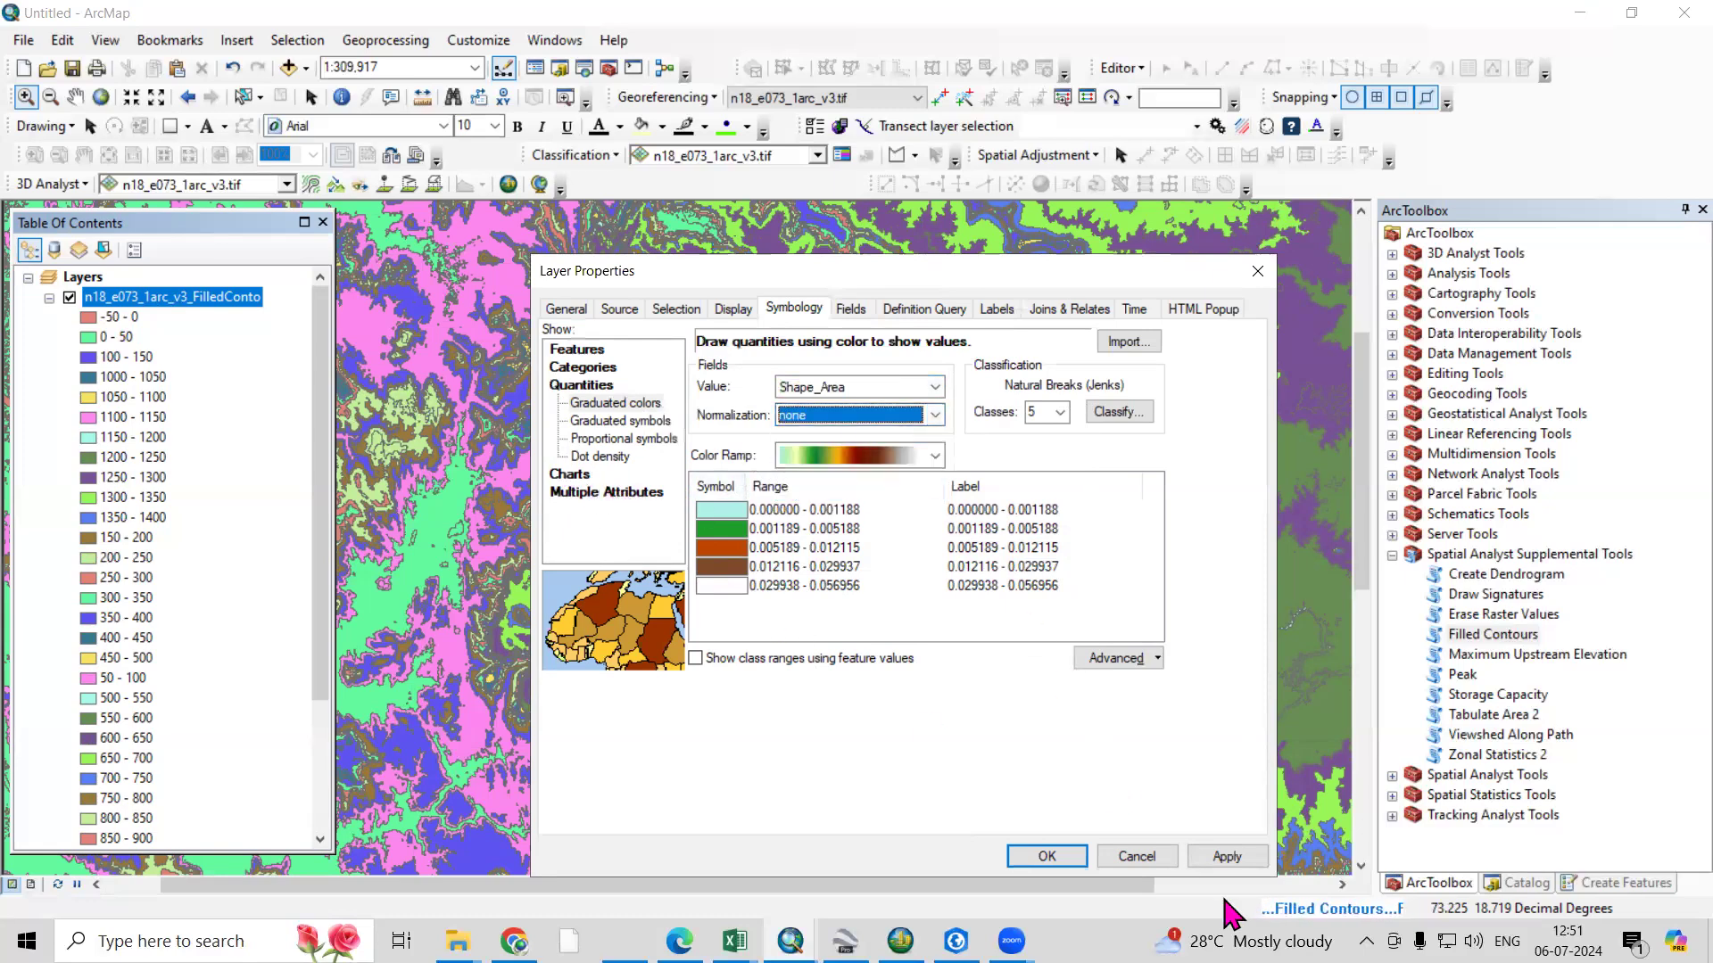
Cancel Layer Properties without applying changes and zoom in and out on the contour map
click(1136, 856)
click(853, 517)
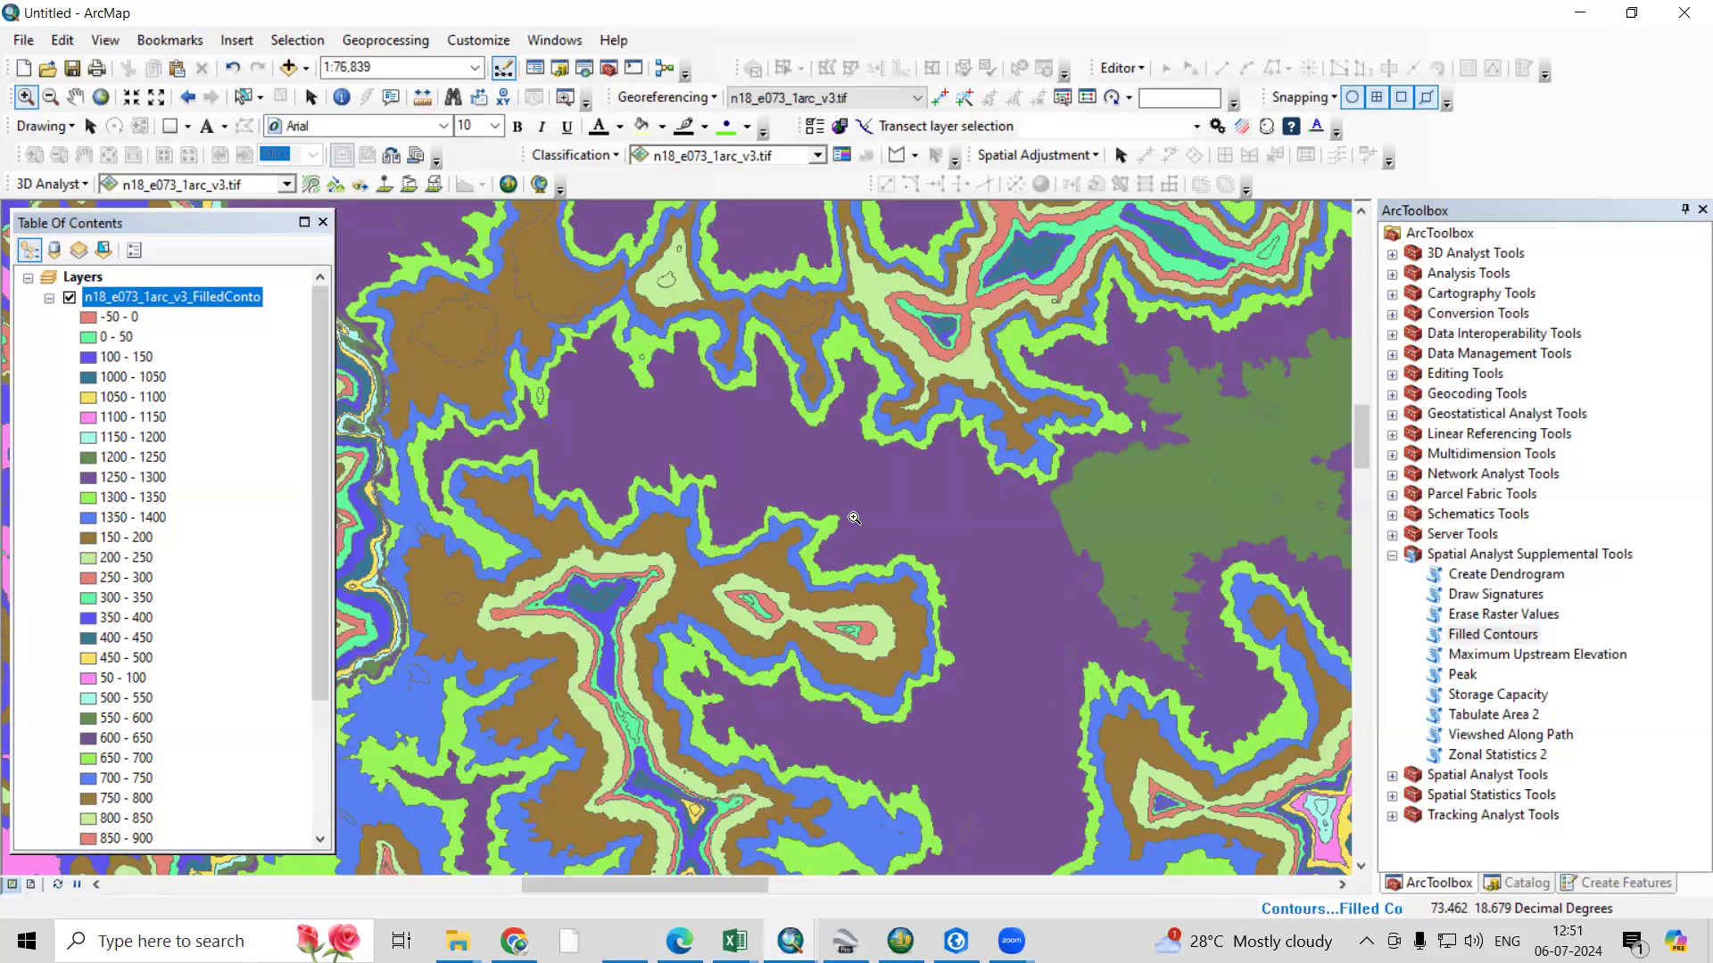
scroll(841, 513, up, 2)
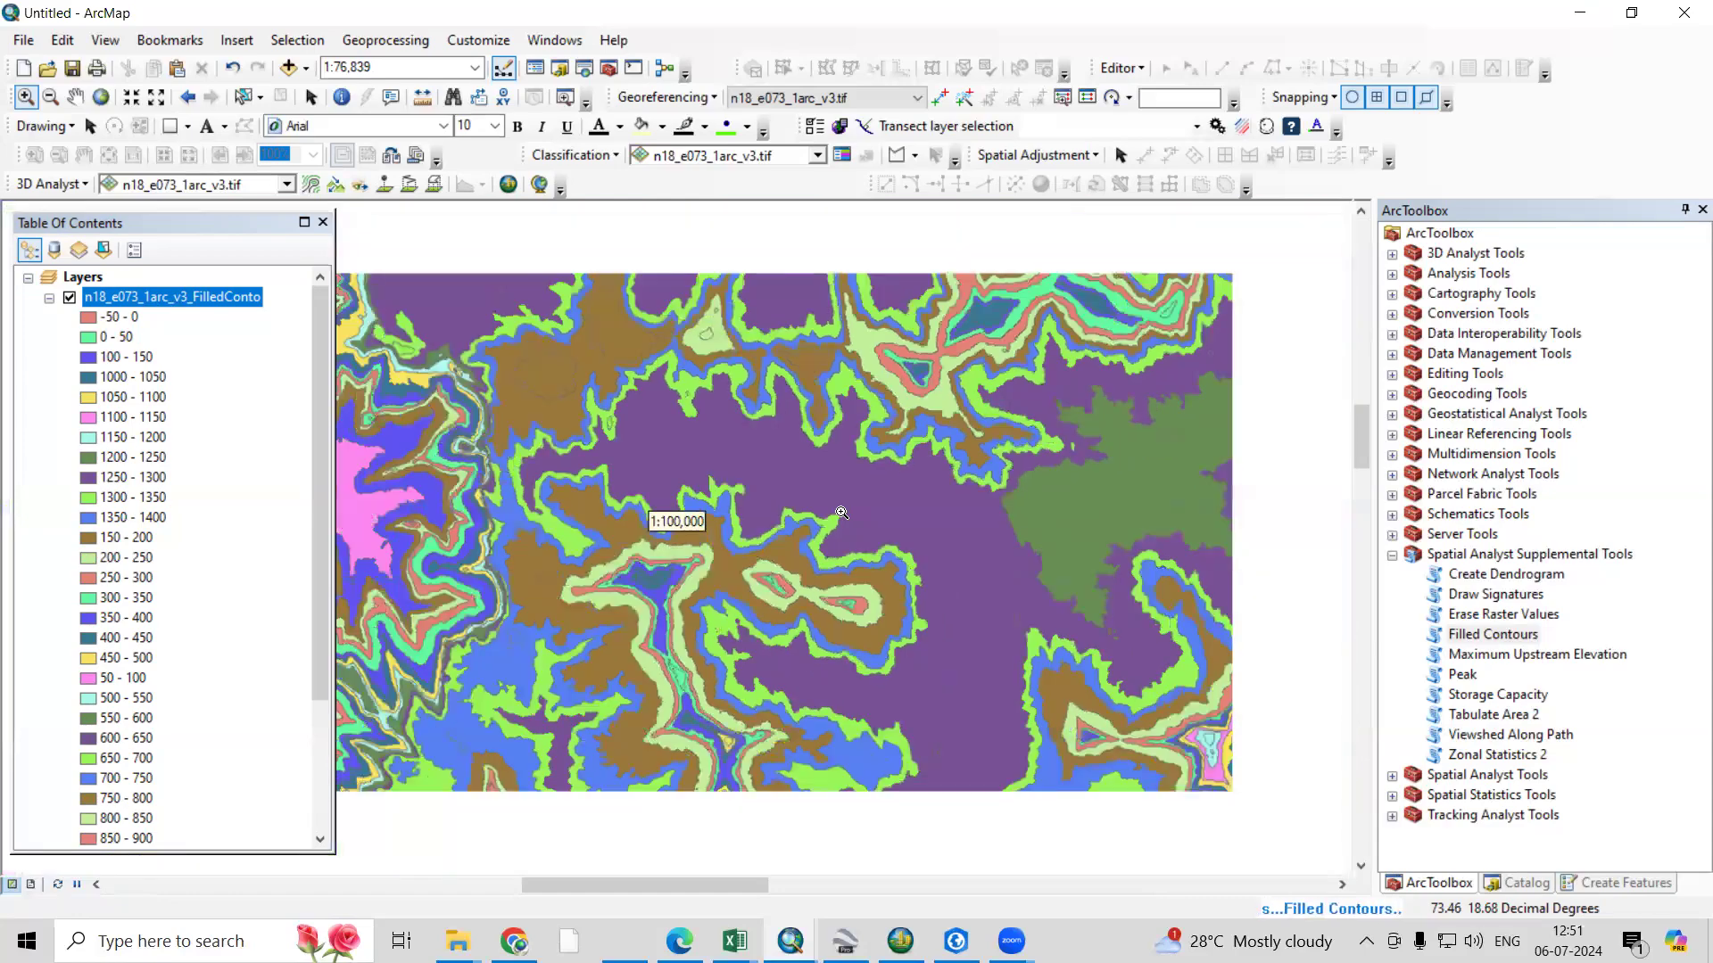
scroll(719, 477, up, 2)
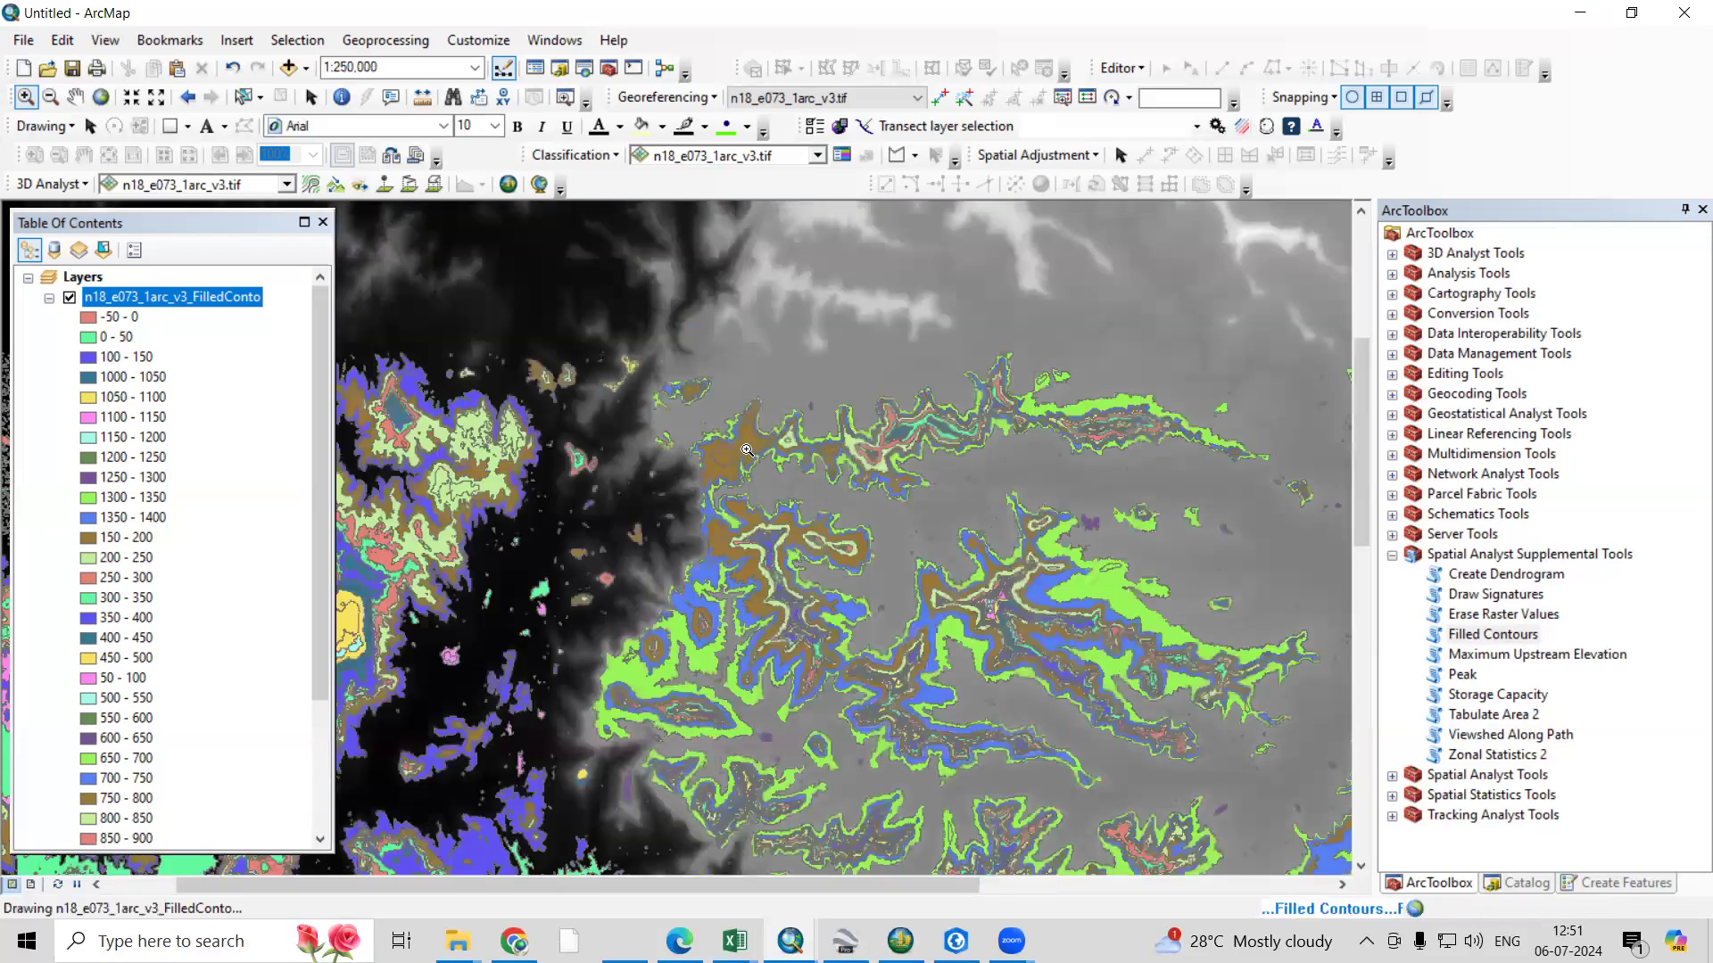